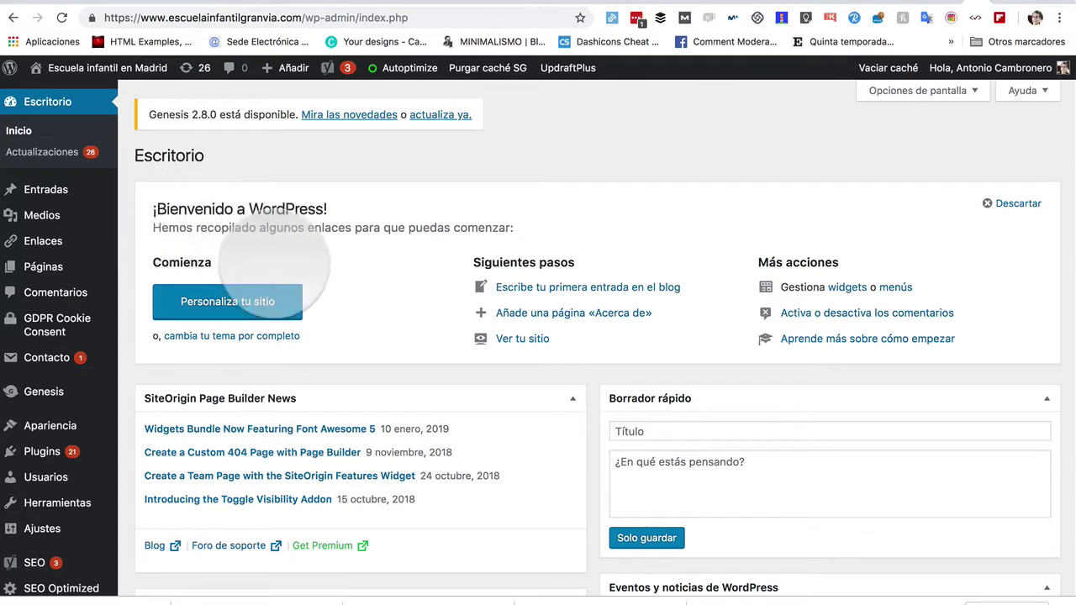
Step: Open the WordPress updates page and review the pending core, plugin and theme updates
{"action": "left_click", "coordinate": [42, 152]}
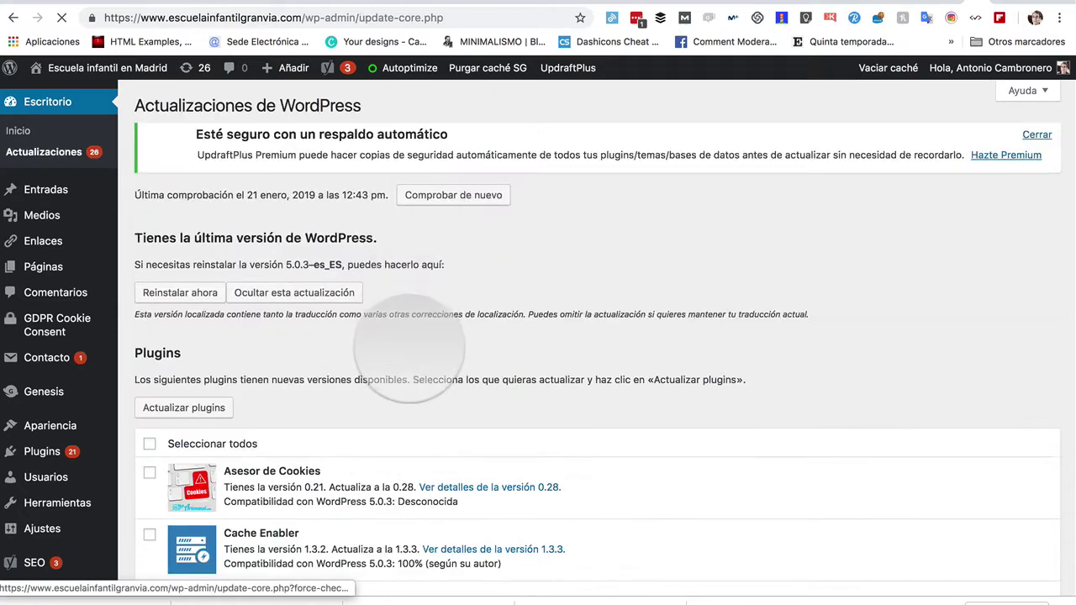
{"action": "scroll", "coordinate": [410, 348], "scroll_direction": "down", "scroll_amount": 5}
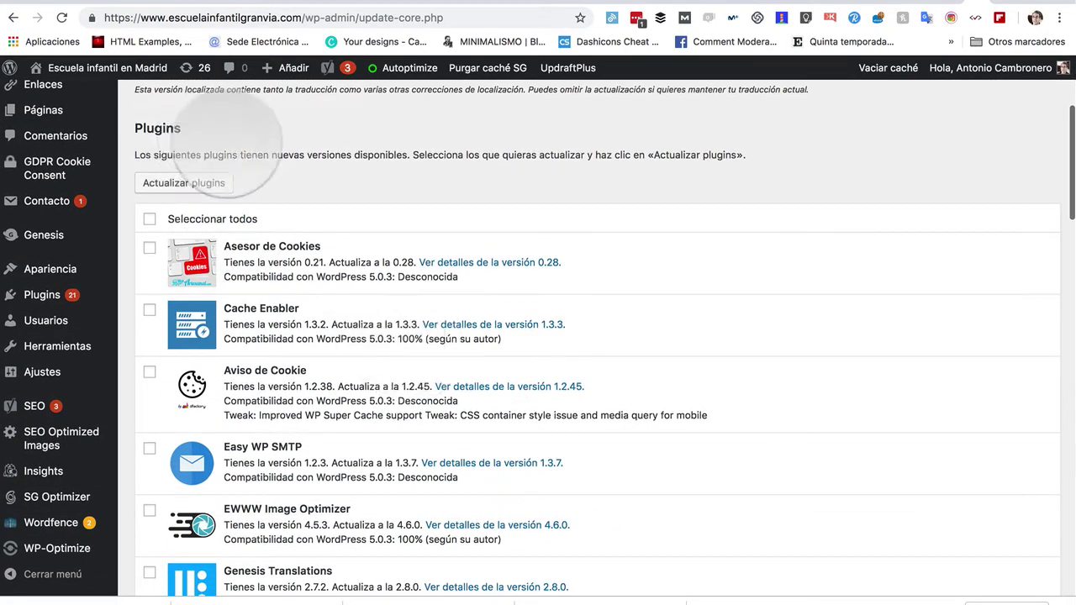
{"action": "scroll", "coordinate": [324, 389], "scroll_direction": "down", "scroll_amount": 15}
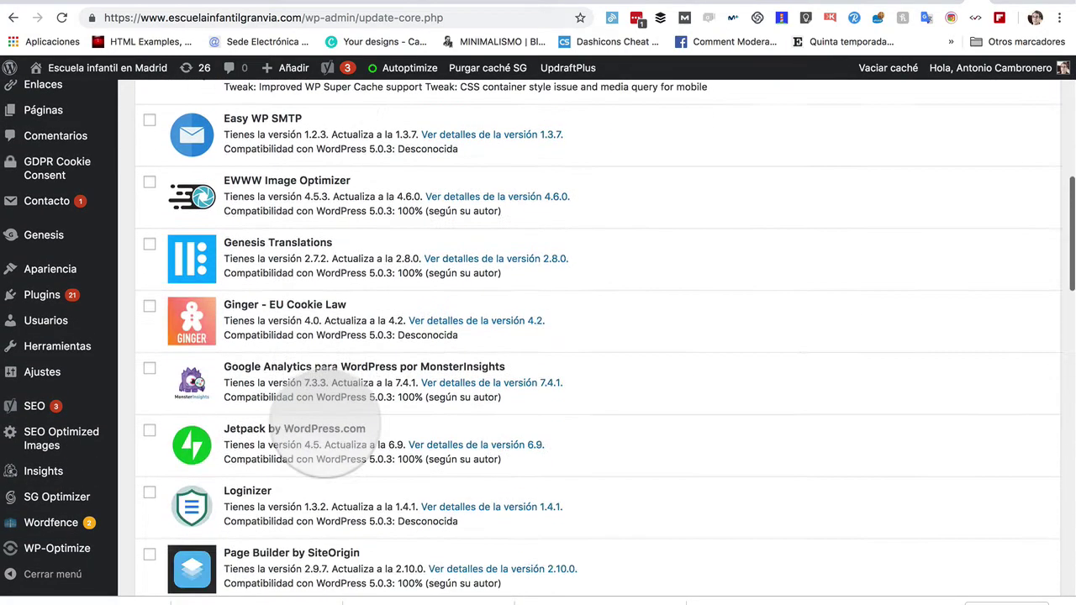
{"action": "scroll", "coordinate": [332, 424], "scroll_direction": "down", "scroll_amount": 10}
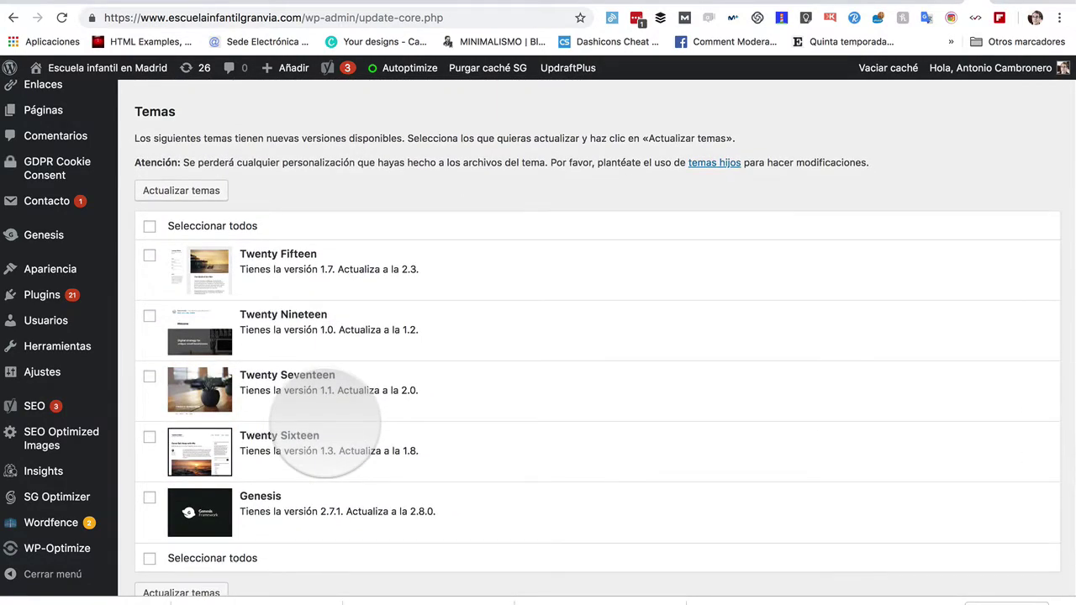
{"action": "scroll", "coordinate": [324, 424], "scroll_direction": "down", "scroll_amount": 1}
{"action": "scroll", "coordinate": [320, 404], "scroll_direction": "up", "scroll_amount": 5}
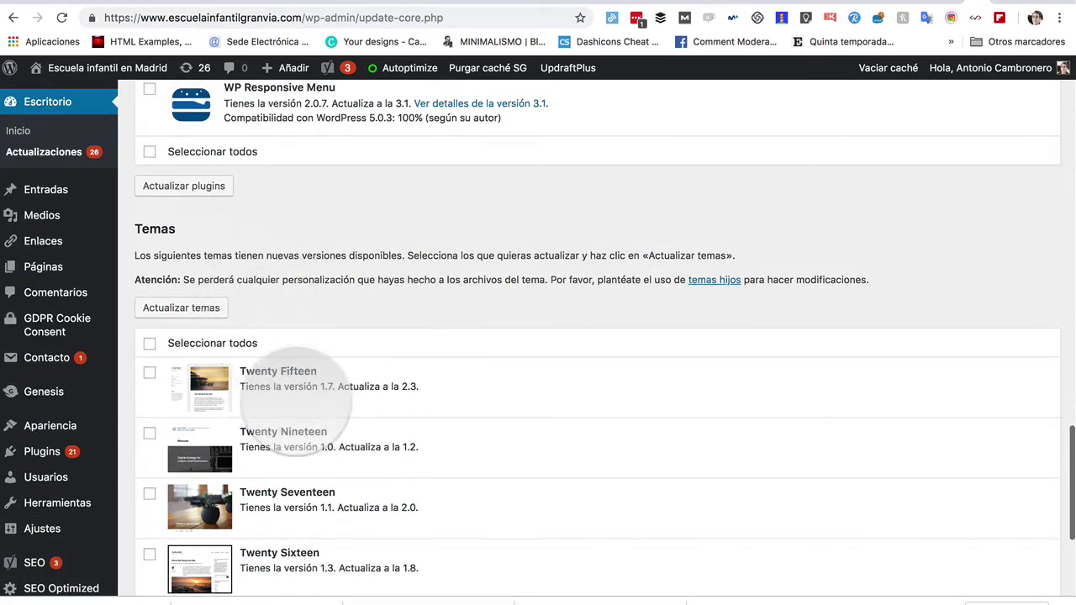
{"action": "scroll", "coordinate": [286, 446], "scroll_direction": "down", "scroll_amount": 4}
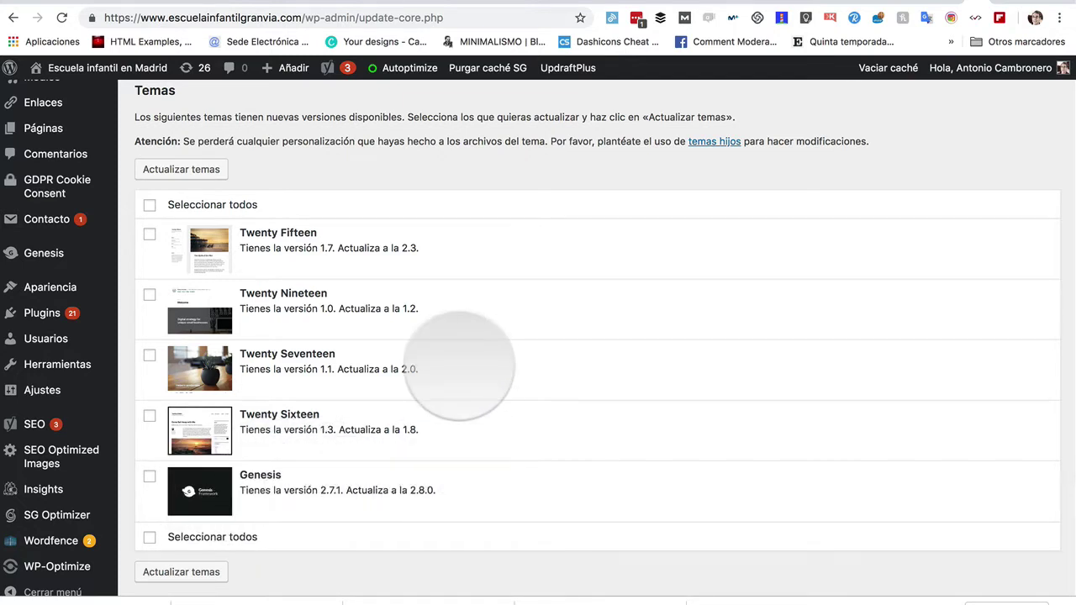
{"action": "scroll", "coordinate": [462, 361], "scroll_direction": "up", "scroll_amount": 15}
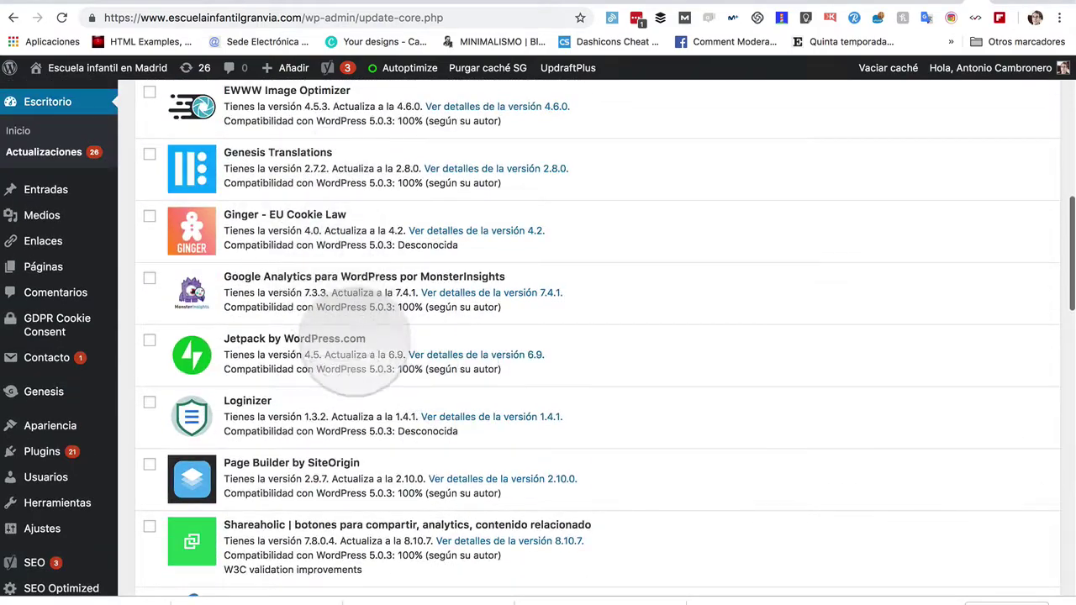
{"action": "scroll", "coordinate": [362, 354], "scroll_direction": "down", "scroll_amount": 15}
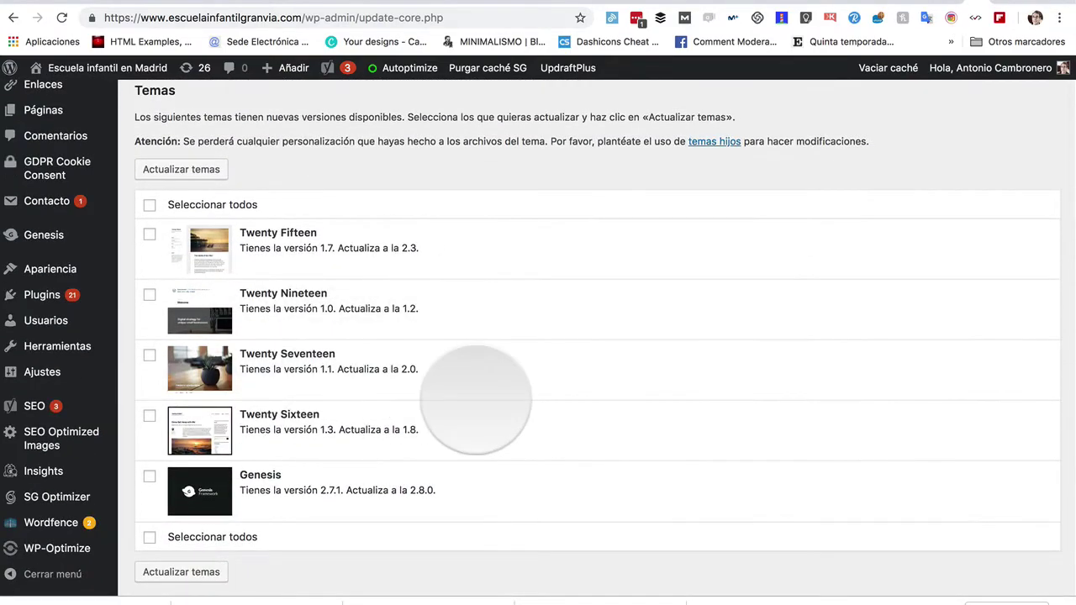
{"action": "scroll", "coordinate": [553, 384], "scroll_direction": "up", "scroll_amount": 20}
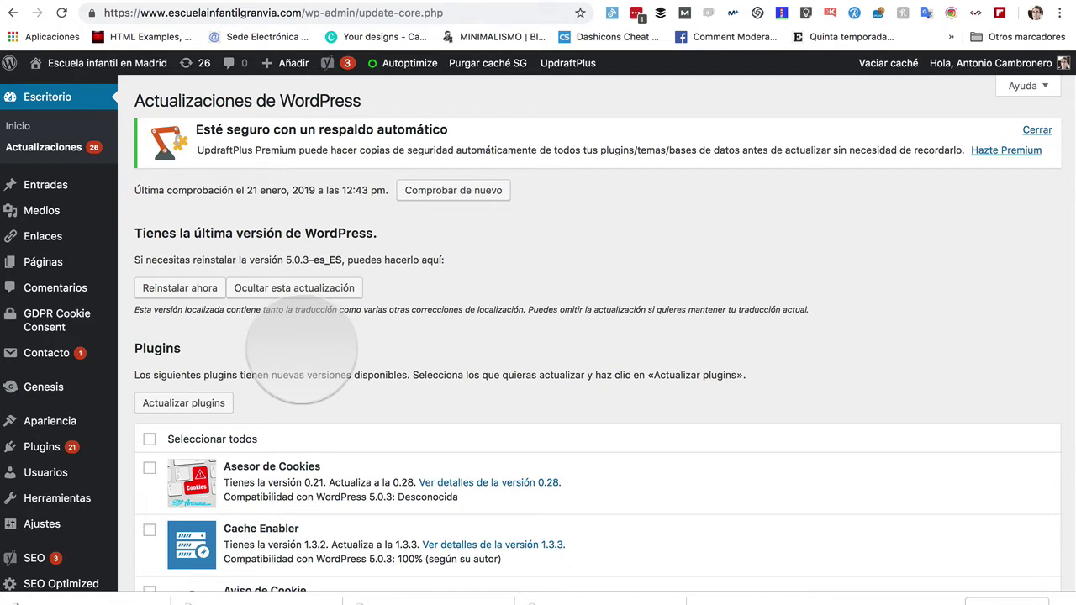
{"action": "scroll", "coordinate": [301, 349], "scroll_direction": "down", "scroll_amount": 2}
Step: Show only the active plugins among the installed plugins and look through the list for available updates
{"action": "left_click", "coordinate": [42, 362]}
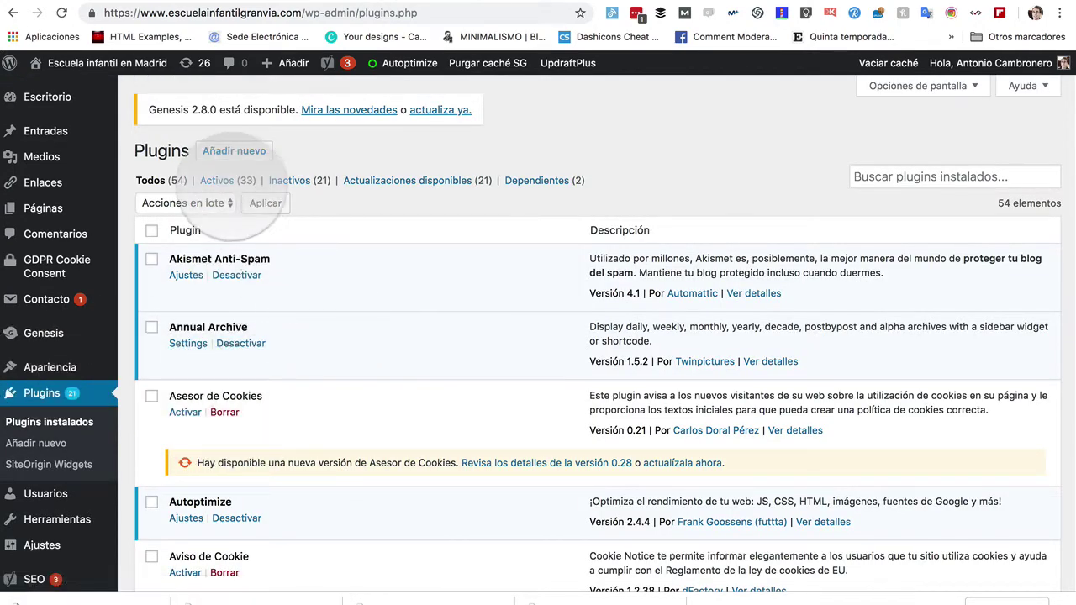
{"action": "left_click", "coordinate": [227, 179]}
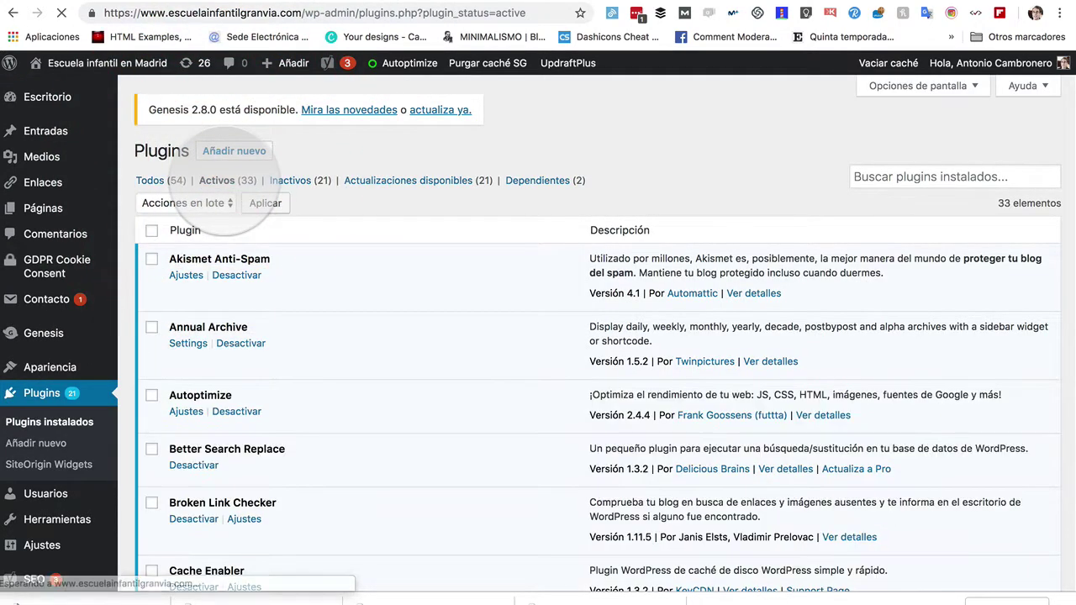
{"action": "scroll", "coordinate": [269, 445], "scroll_direction": "down", "scroll_amount": 2}
{"action": "scroll", "coordinate": [271, 445], "scroll_direction": "down", "scroll_amount": 20}
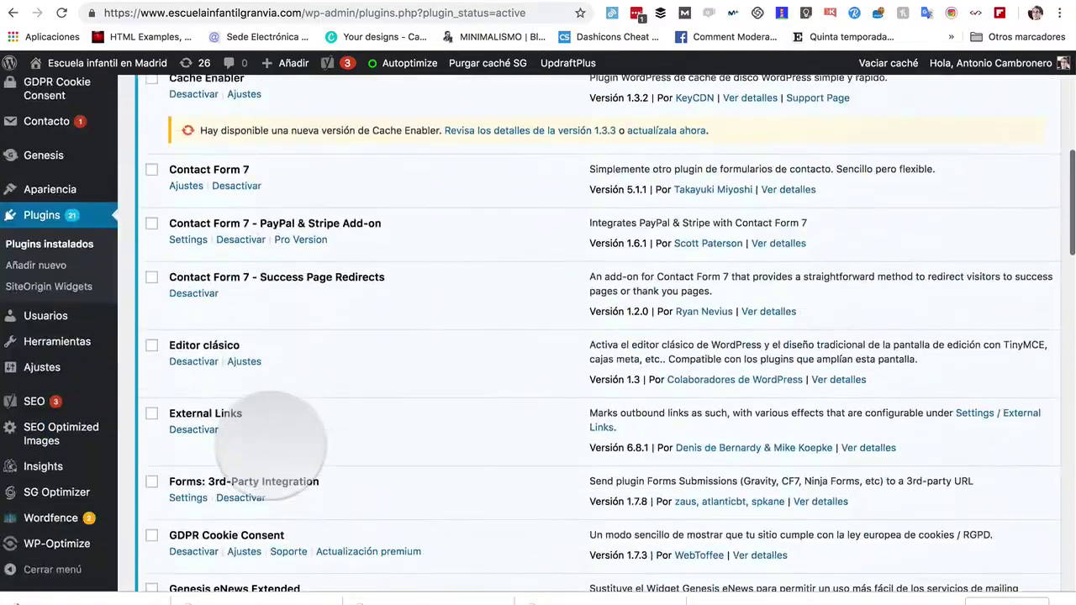
{"action": "scroll", "coordinate": [269, 454], "scroll_direction": "down", "scroll_amount": 5}
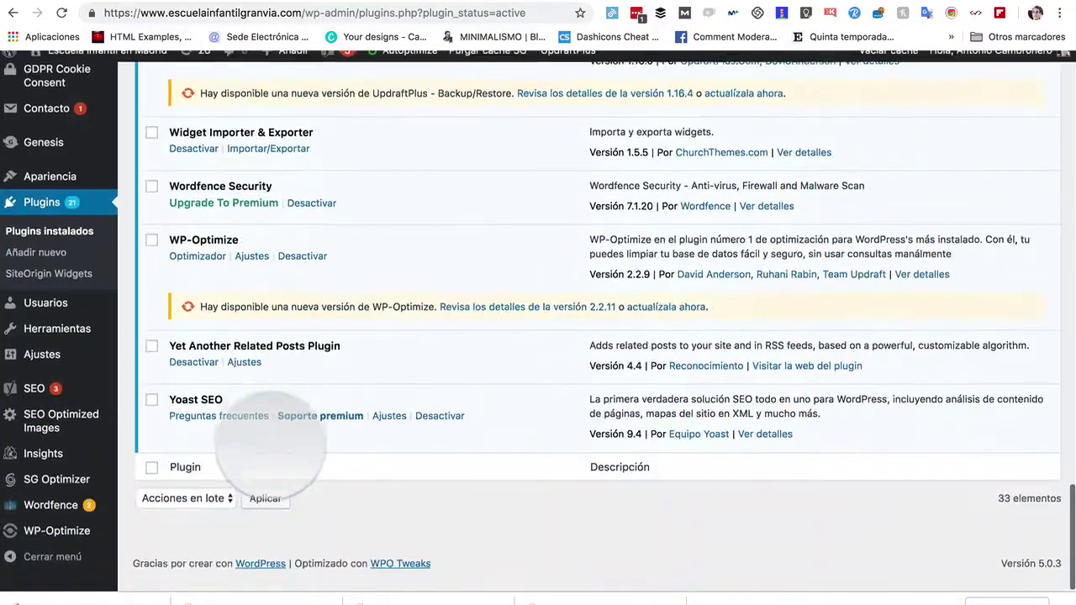
{"action": "scroll", "coordinate": [256, 479], "scroll_direction": "up", "scroll_amount": 20}
{"action": "scroll", "coordinate": [281, 421], "scroll_direction": "up", "scroll_amount": 3}
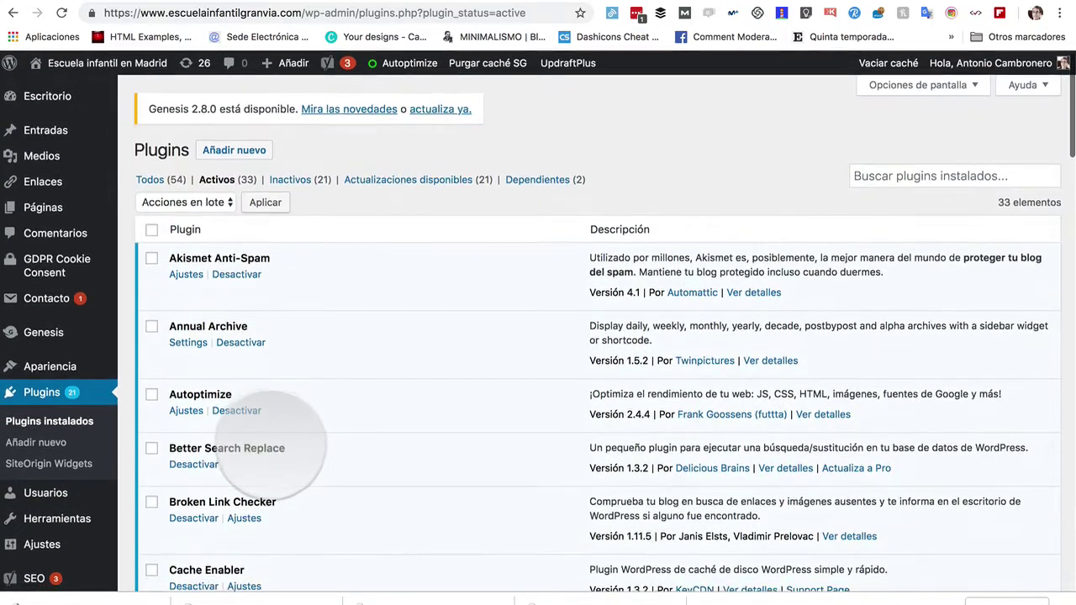
Step: Review the version 1.3.3 details of the Cache Enabler plugin, then close them
{"action": "scroll", "coordinate": [244, 433], "scroll_direction": "down", "scroll_amount": 6}
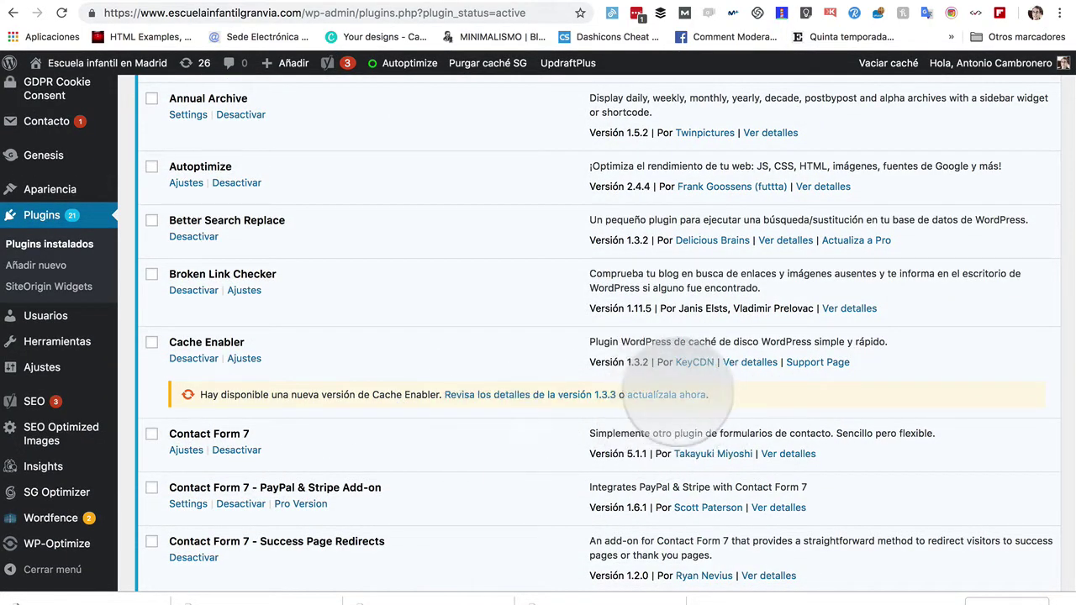
{"action": "scroll", "coordinate": [336, 418], "scroll_direction": "down", "scroll_amount": 3}
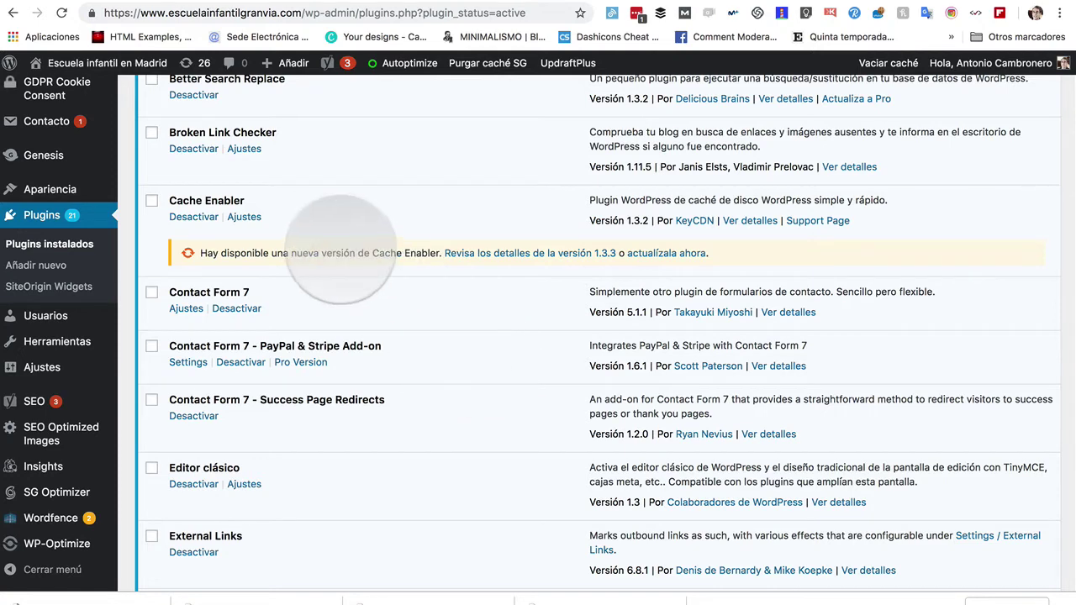
{"action": "scroll", "coordinate": [360, 240], "scroll_direction": "up", "scroll_amount": 8}
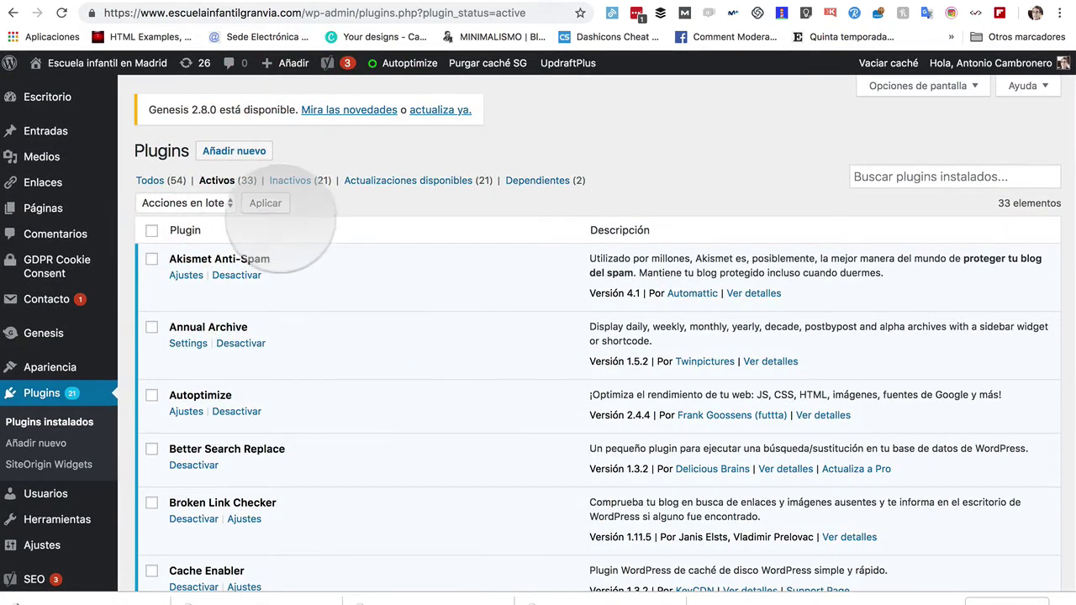
{"action": "scroll", "coordinate": [421, 395], "scroll_direction": "down", "scroll_amount": 8}
{"action": "scroll", "coordinate": [429, 421], "scroll_direction": "up", "scroll_amount": 4}
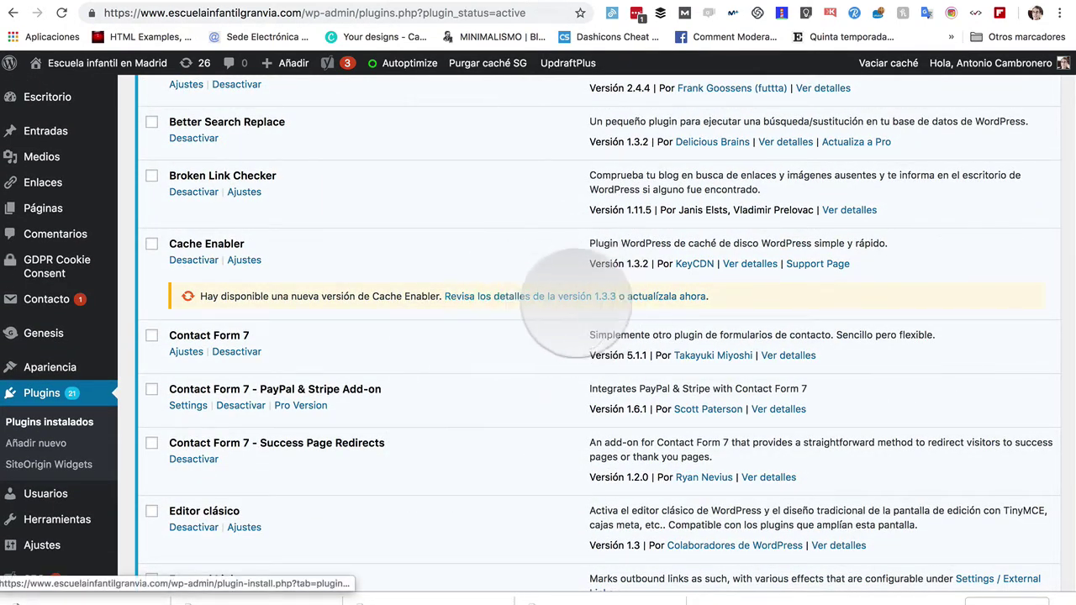
{"action": "left_click", "coordinate": [538, 297]}
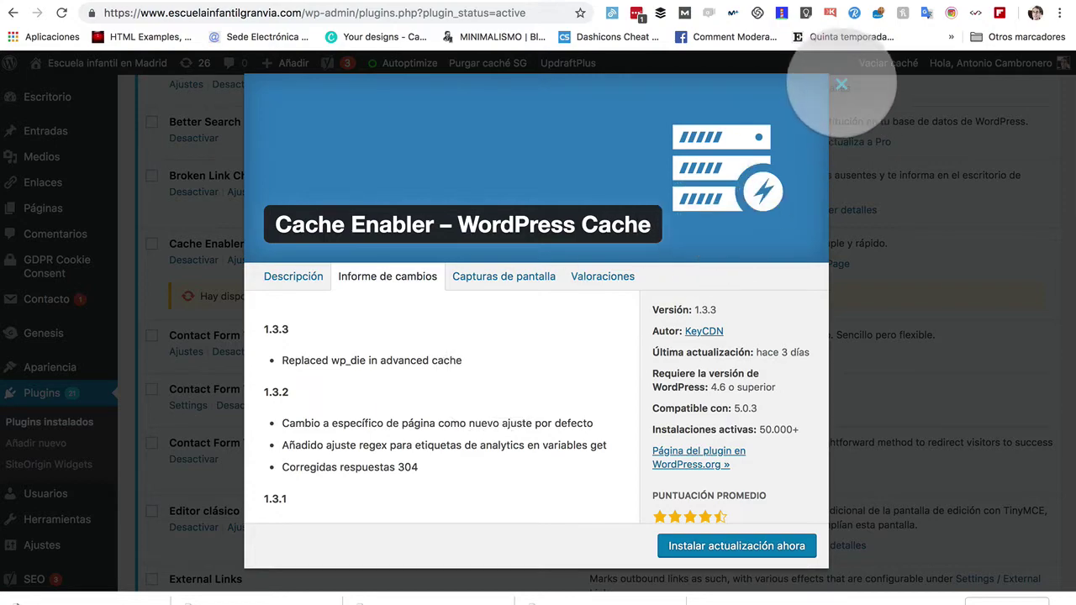
{"action": "left_click", "coordinate": [840, 84]}
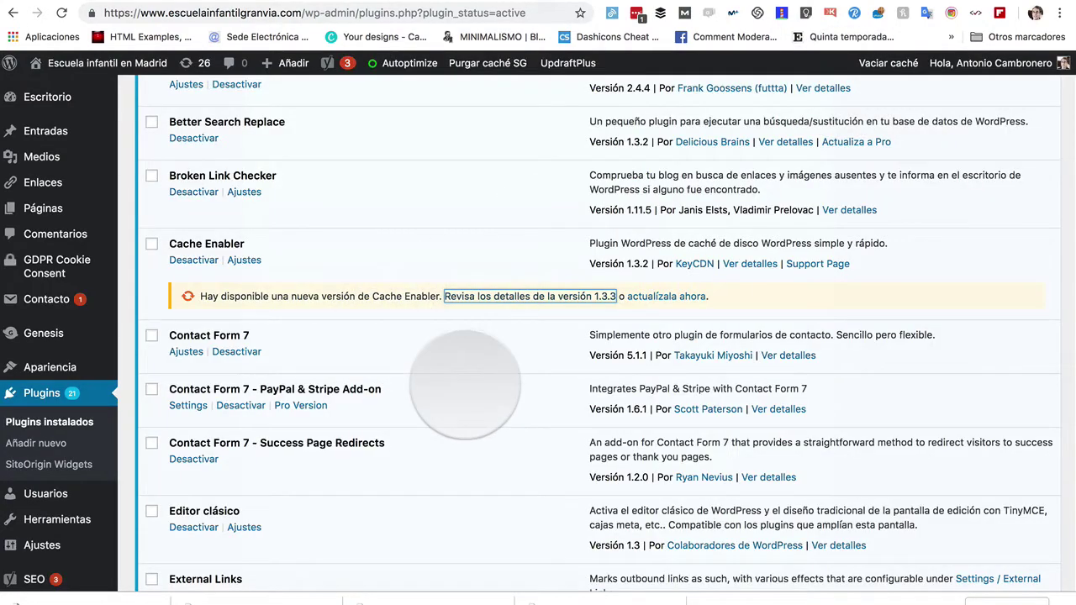
Step: Select Cache Enabler, Genesis Translations and Google Analytics para WordPress por MonsterInsights among the active plugins with available updates
{"action": "scroll", "coordinate": [479, 386], "scroll_direction": "down", "scroll_amount": 3}
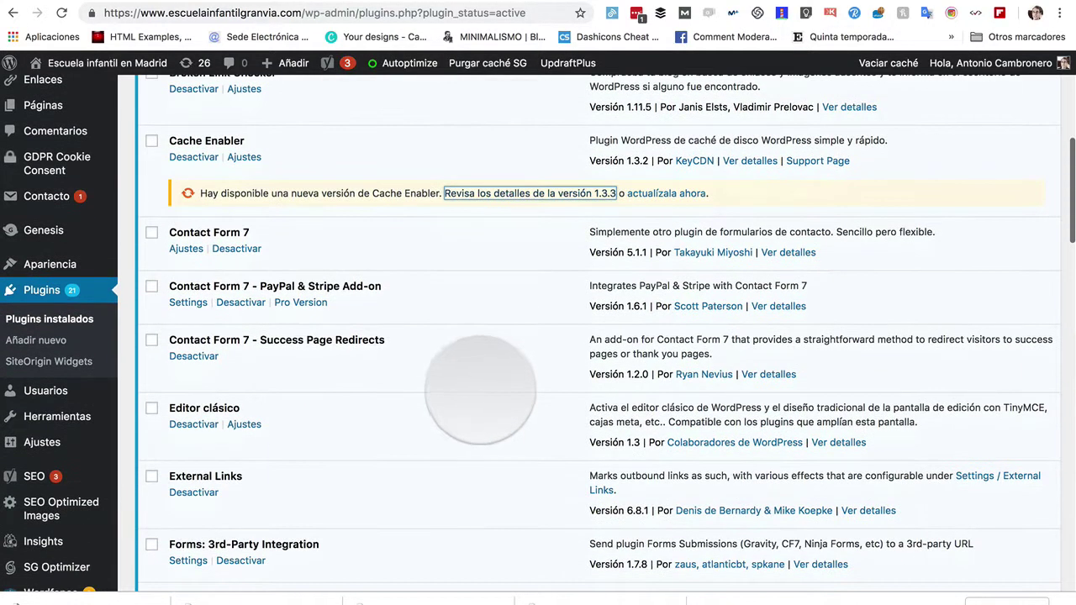
{"action": "scroll", "coordinate": [480, 392], "scroll_direction": "down", "scroll_amount": 15}
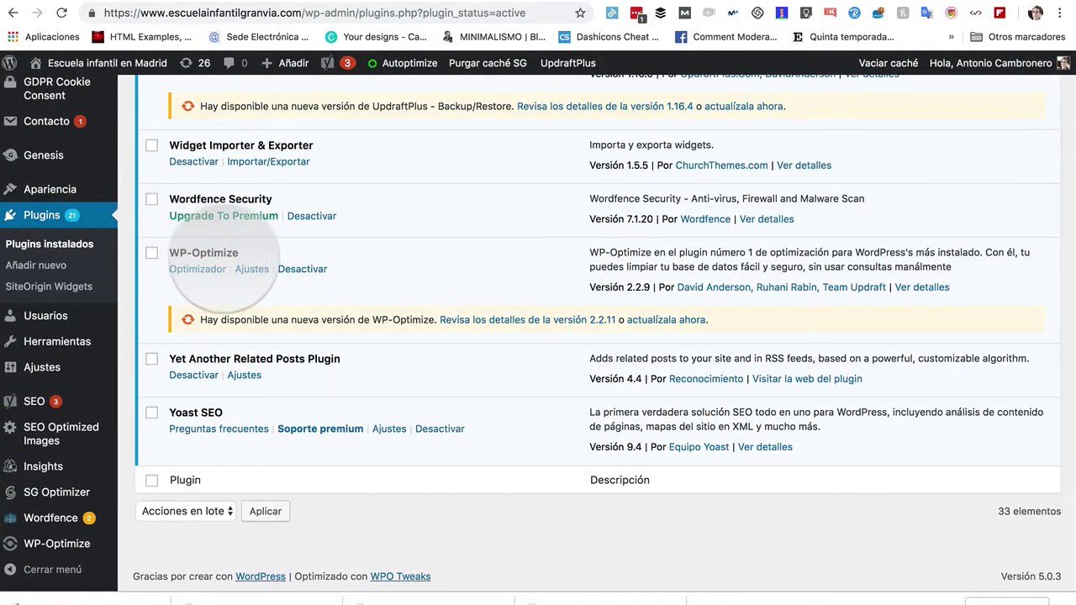
{"action": "scroll", "coordinate": [353, 253], "scroll_direction": "up", "scroll_amount": 8}
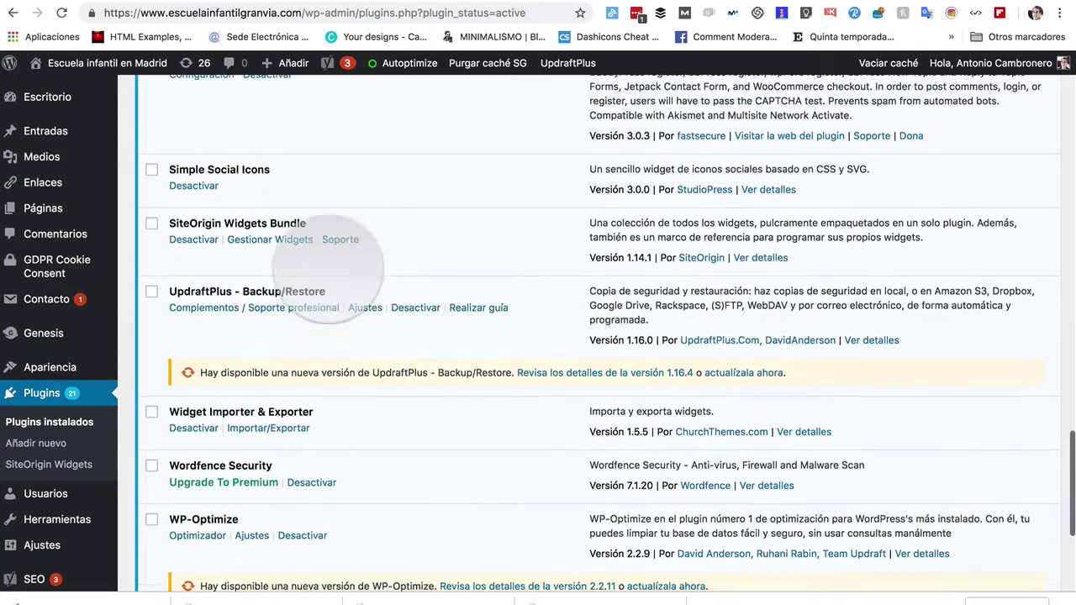
{"action": "scroll", "coordinate": [336, 267], "scroll_direction": "up", "scroll_amount": 15}
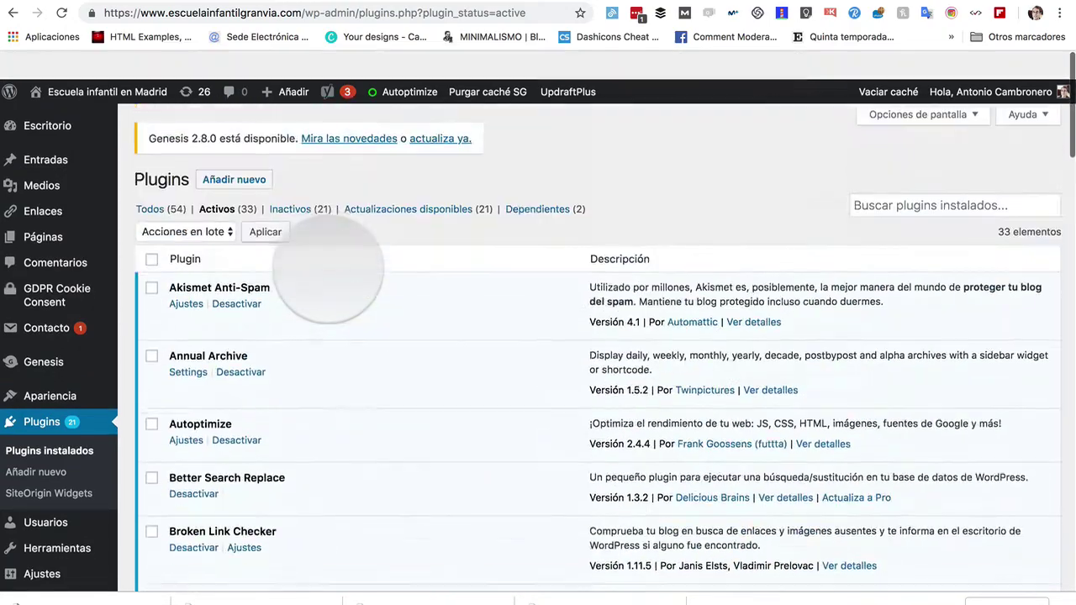
{"action": "scroll", "coordinate": [319, 336], "scroll_direction": "down", "scroll_amount": 10}
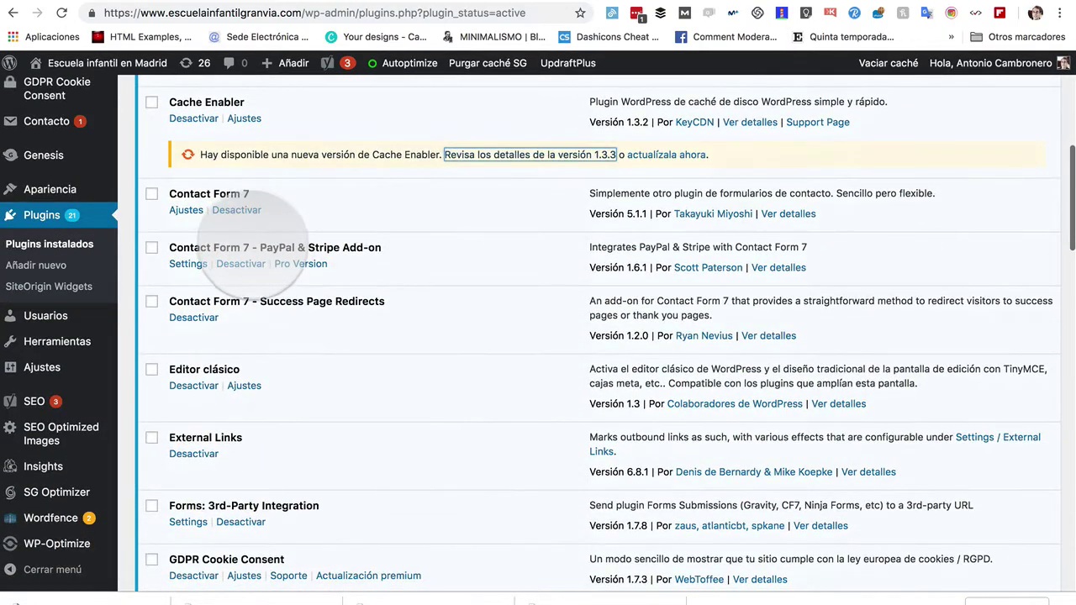
{"action": "scroll", "coordinate": [252, 236], "scroll_direction": "up", "scroll_amount": 2}
{"action": "scroll", "coordinate": [252, 320], "scroll_direction": "down", "scroll_amount": 4}
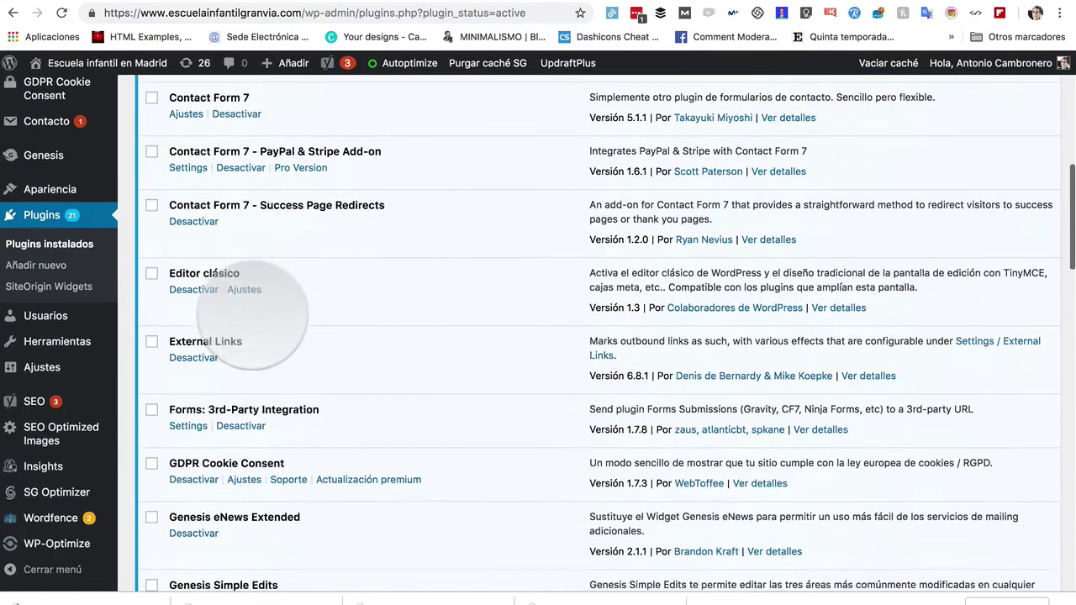
{"action": "scroll", "coordinate": [252, 319], "scroll_direction": "down", "scroll_amount": 8}
{"action": "left_click", "coordinate": [152, 204]}
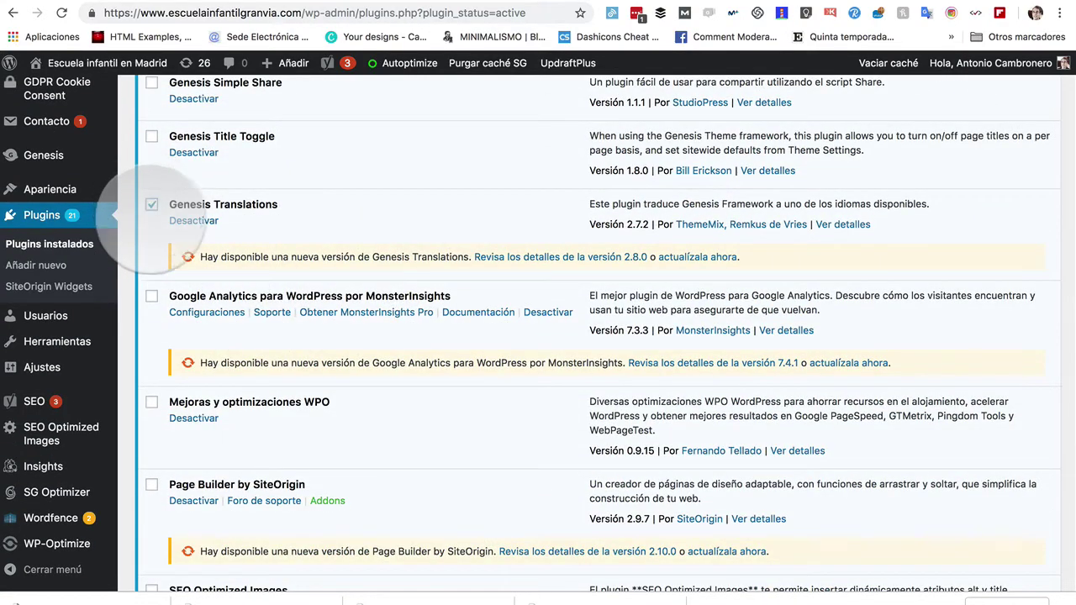
{"action": "left_click", "coordinate": [151, 296]}
Step: Add Page Builder by SiteOrigin, UpdraftPlus - Backup/Restore and WP-Optimize to the plugin selection
{"action": "scroll", "coordinate": [252, 404], "scroll_direction": "down", "scroll_amount": 2}
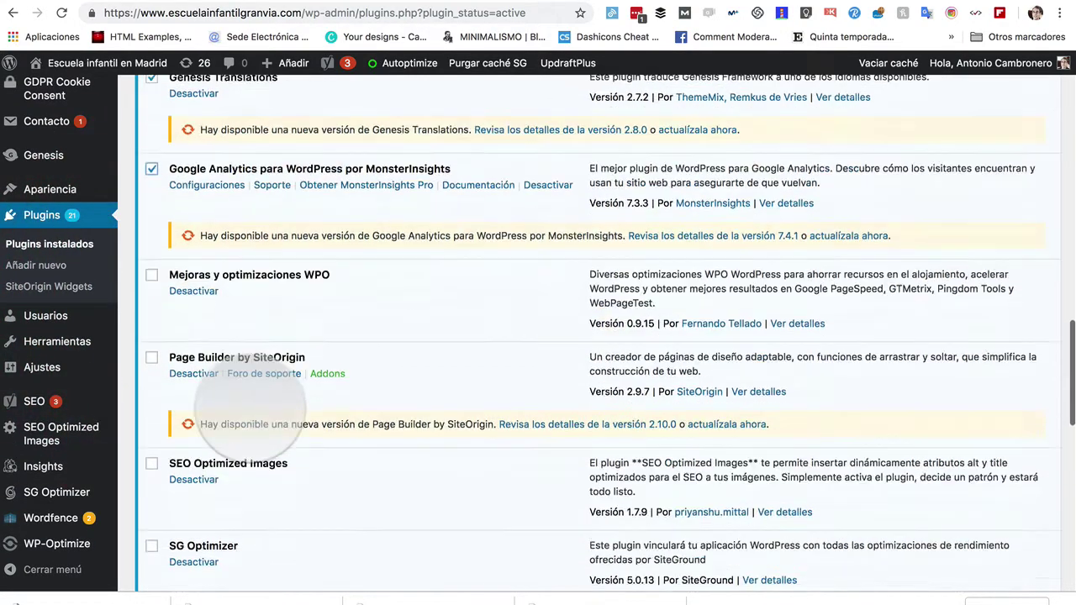
{"action": "scroll", "coordinate": [244, 412], "scroll_direction": "down", "scroll_amount": 2}
{"action": "left_click", "coordinate": [151, 279]}
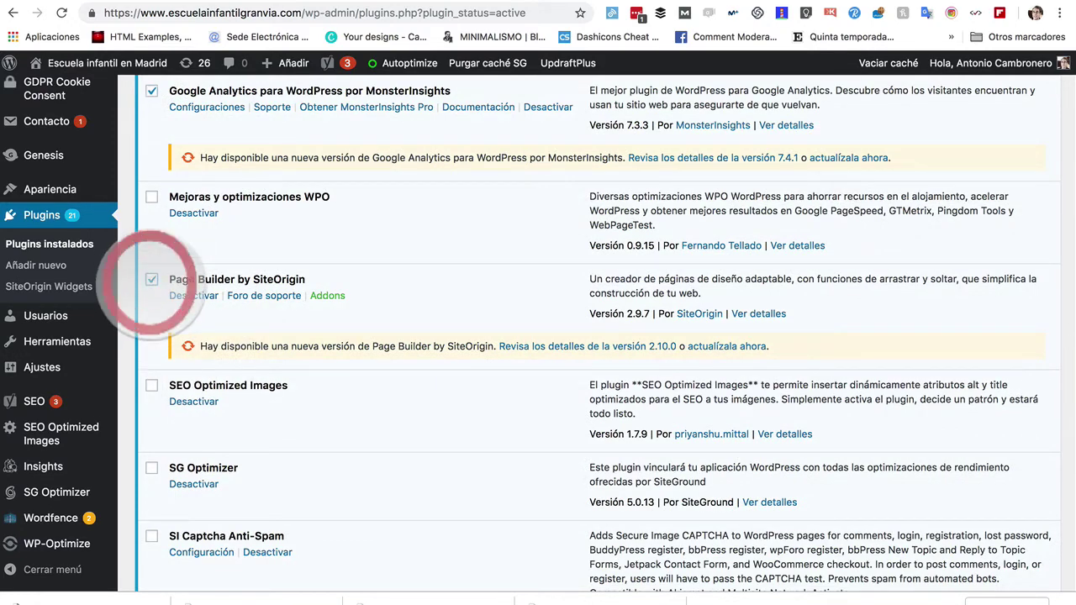
{"action": "scroll", "coordinate": [206, 341], "scroll_direction": "down", "scroll_amount": 6}
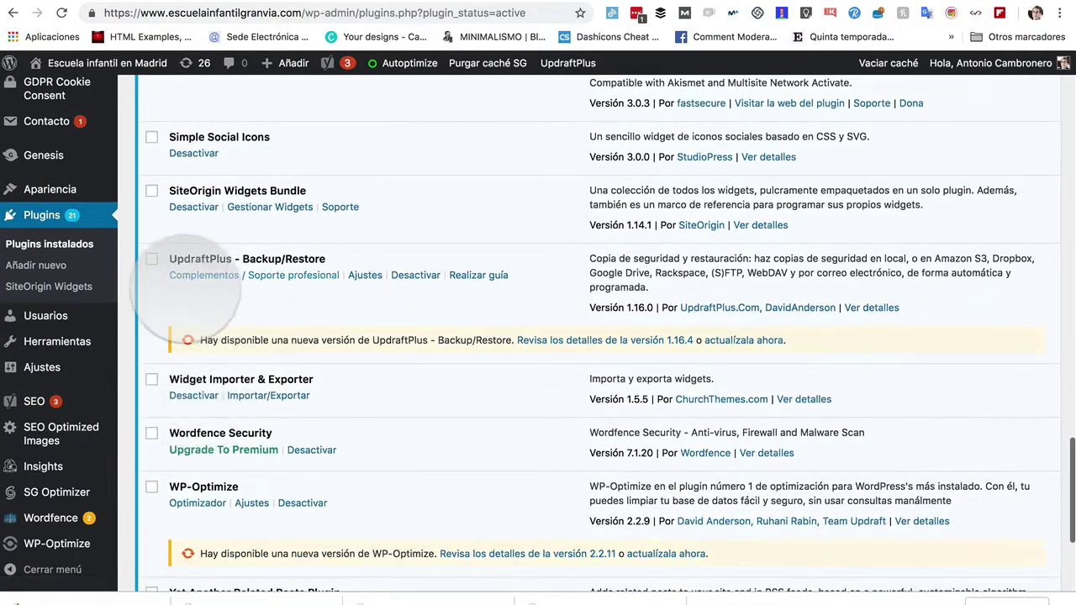
{"action": "left_click", "coordinate": [151, 258]}
{"action": "scroll", "coordinate": [233, 411], "scroll_direction": "down", "scroll_amount": 1}
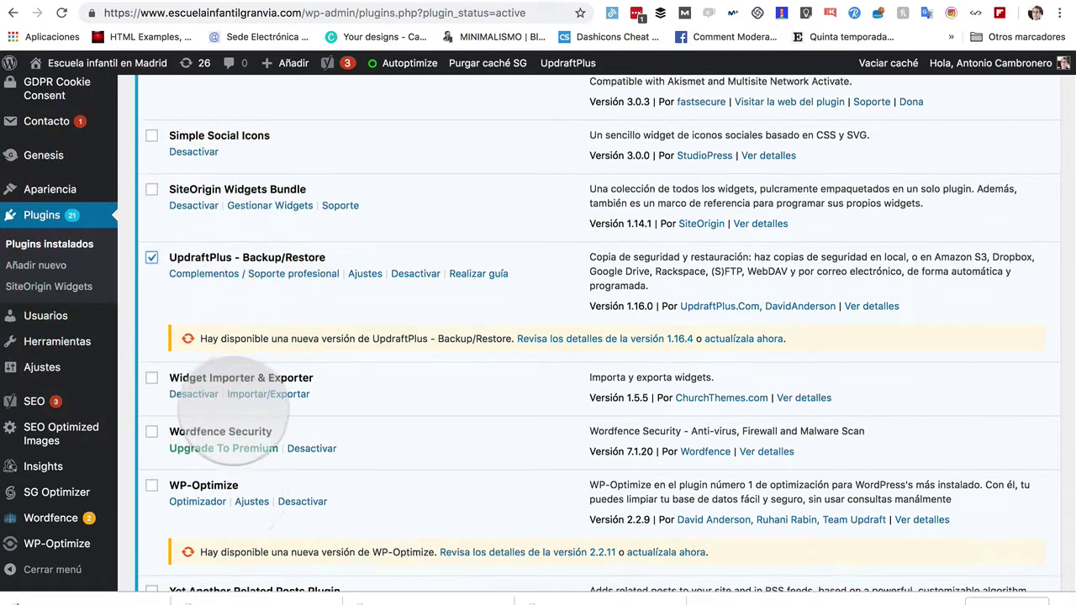
{"action": "scroll", "coordinate": [231, 410], "scroll_direction": "down", "scroll_amount": 3}
{"action": "left_click", "coordinate": [151, 253]}
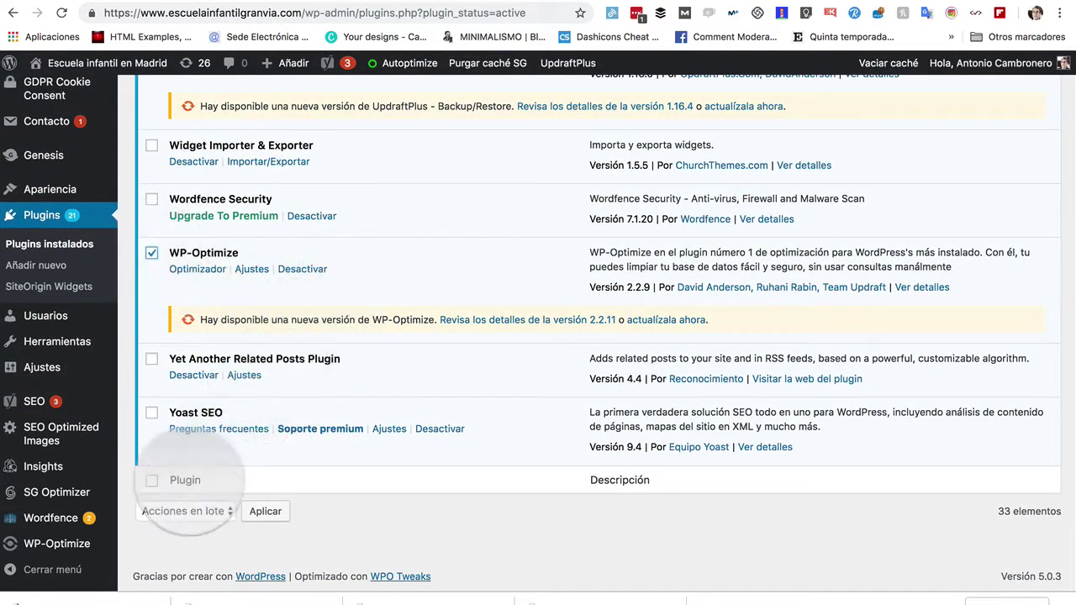
Step: Apply the bulk action Actualizar to the selected plugins
{"action": "left_click", "coordinate": [185, 511]}
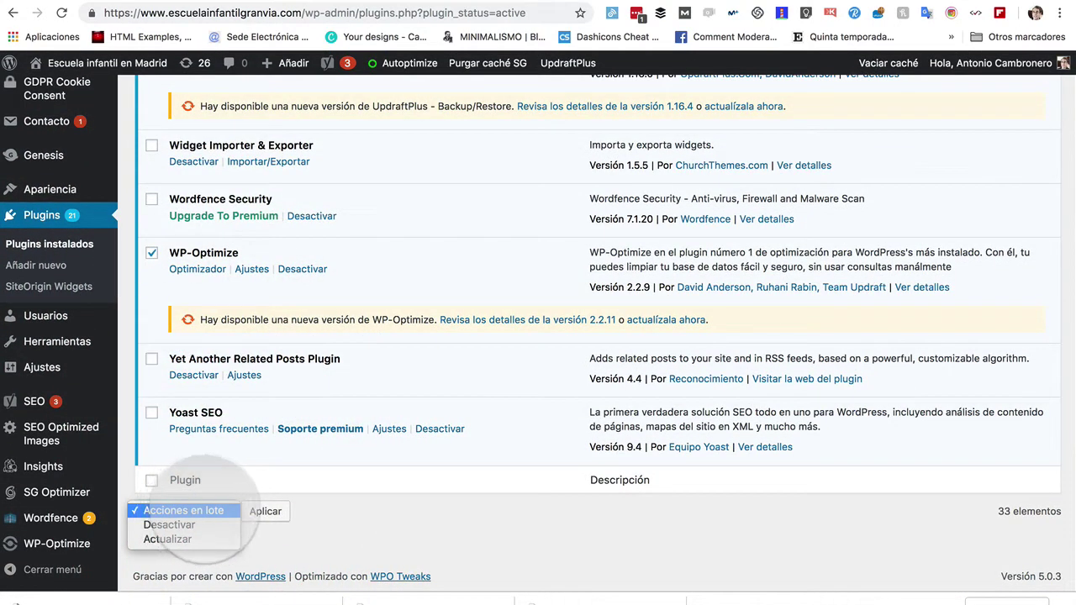
{"action": "left_click", "coordinate": [168, 539]}
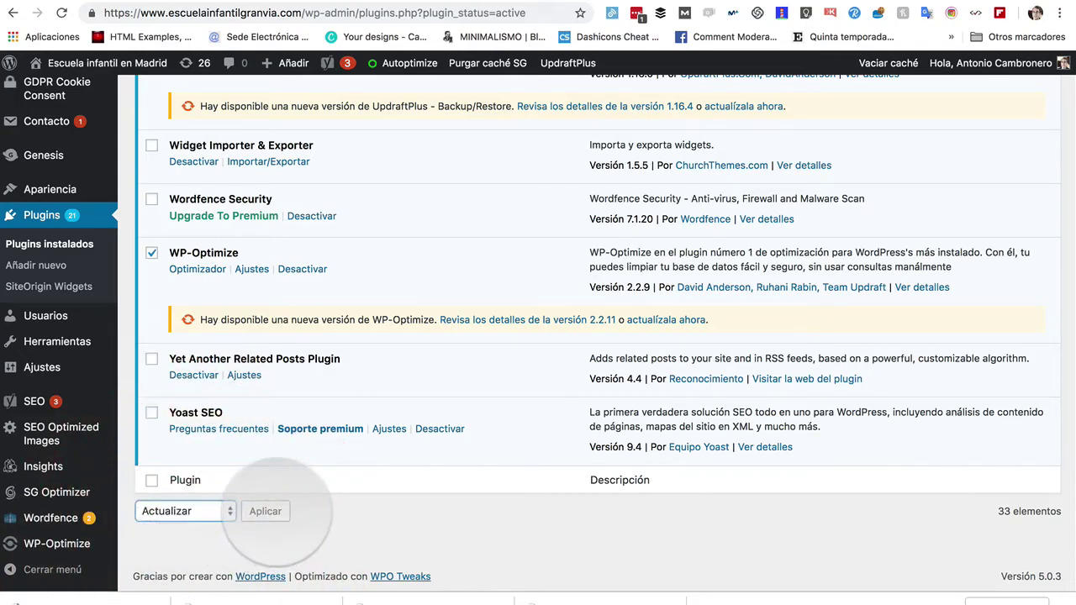
{"action": "left_click", "coordinate": [264, 511]}
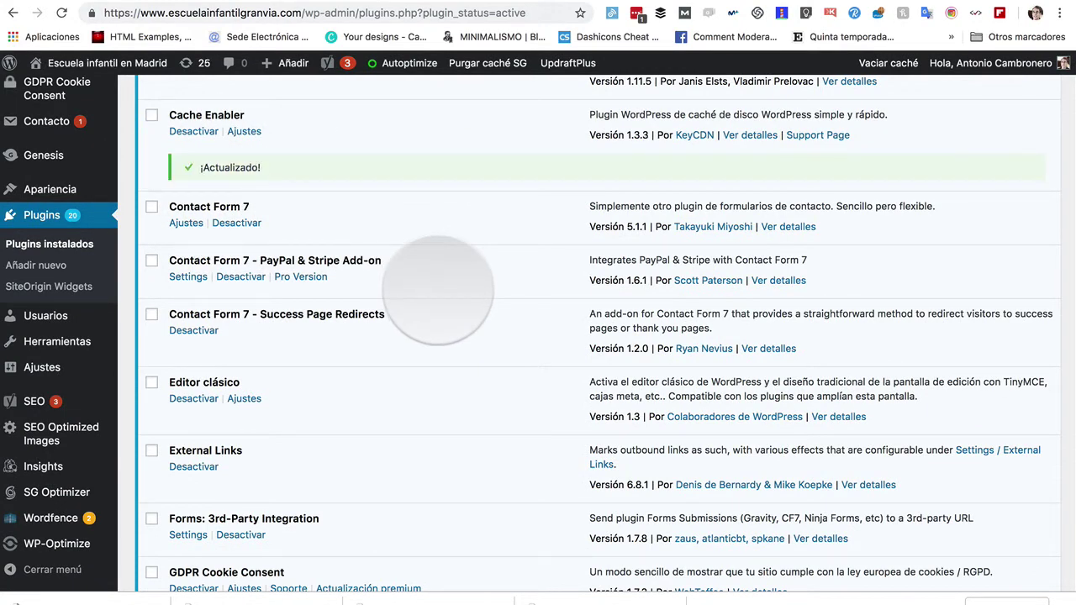
Step: Check the progress of the bulk update for the selected plugins in the active plugins list
{"action": "scroll", "coordinate": [427, 278], "scroll_direction": "down", "scroll_amount": 3}
{"action": "scroll", "coordinate": [427, 278], "scroll_direction": "up", "scroll_amount": 2}
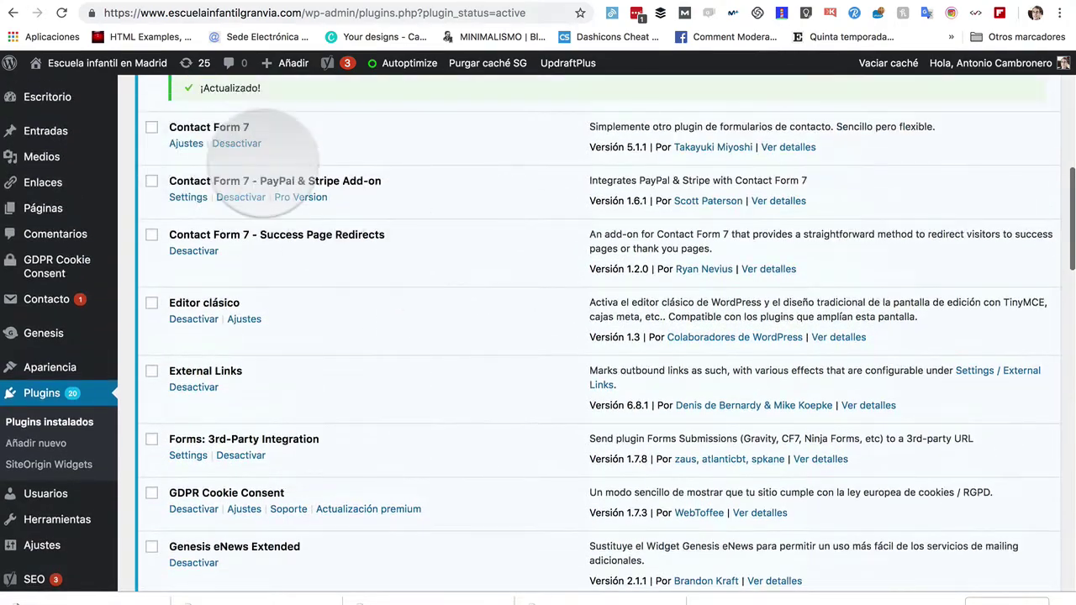
{"action": "scroll", "coordinate": [312, 384], "scroll_direction": "down", "scroll_amount": 10}
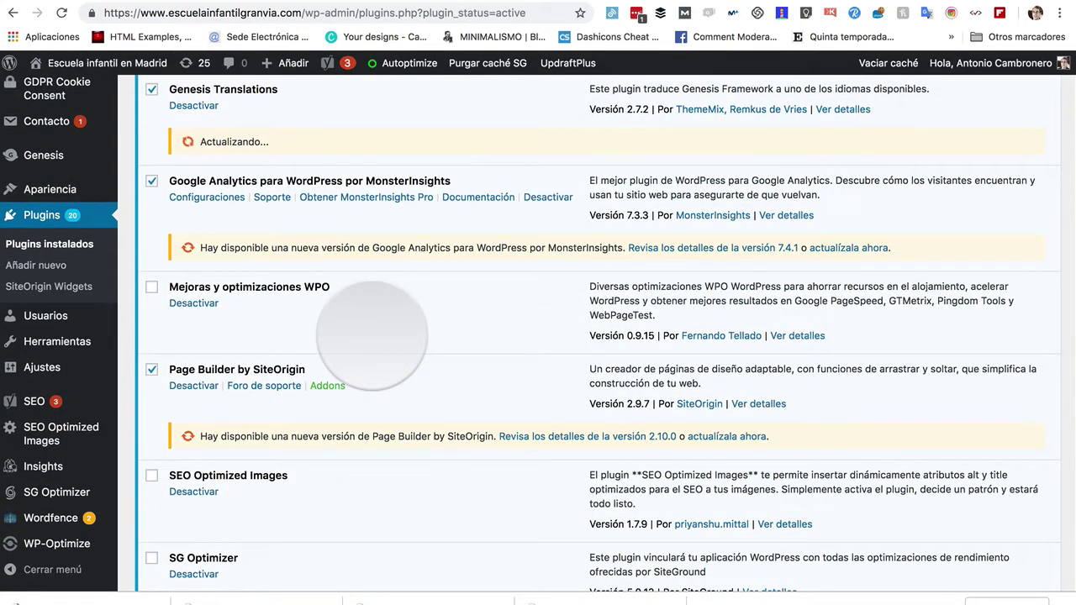
{"action": "scroll", "coordinate": [370, 337], "scroll_direction": "down", "scroll_amount": 3}
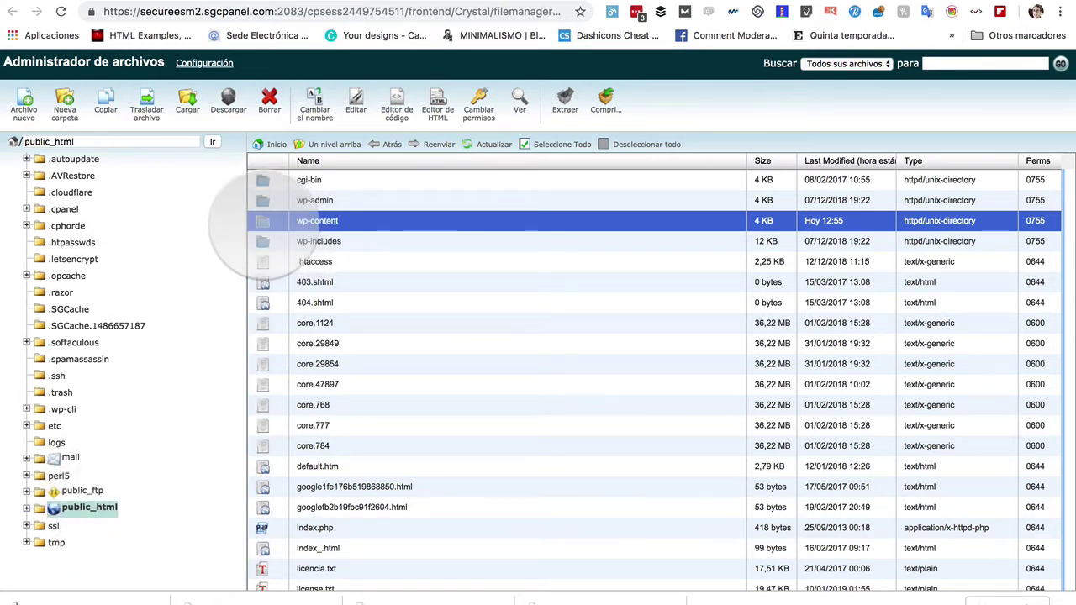
Step: In the hosting file manager, open the wp-content/themes folder and rename the genesis folder as genesis-old
{"action": "left_click", "coordinate": [264, 222]}
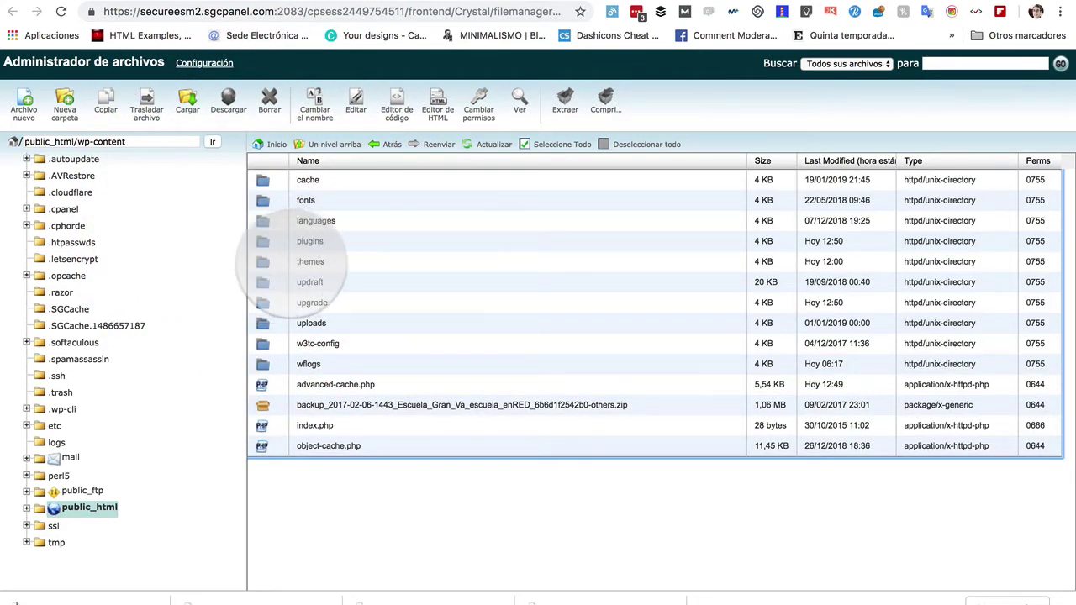
{"action": "double_click", "coordinate": [263, 262]}
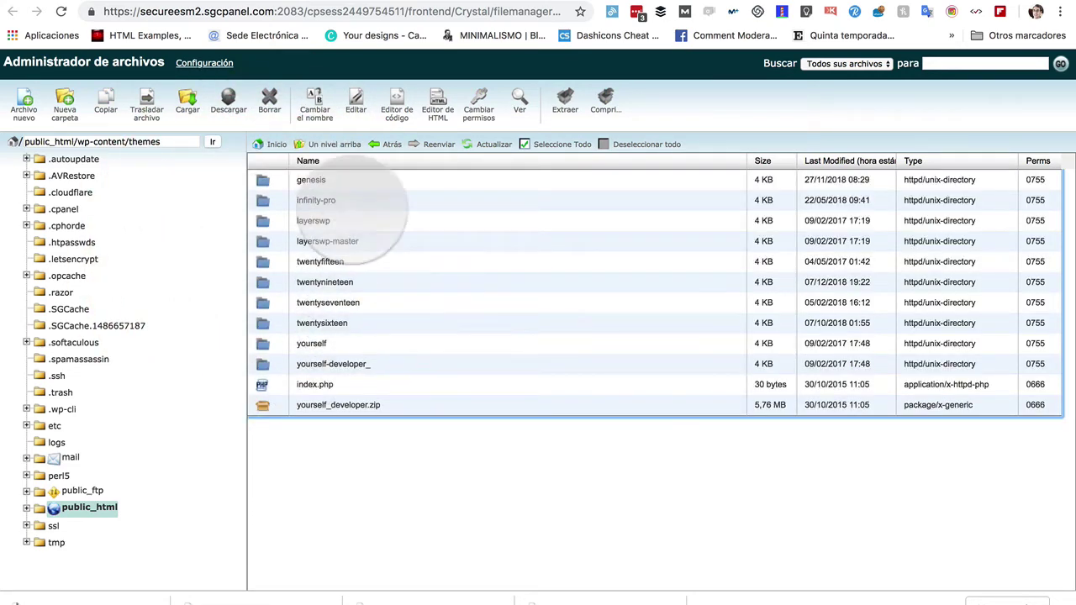
{"action": "left_click", "coordinate": [288, 180]}
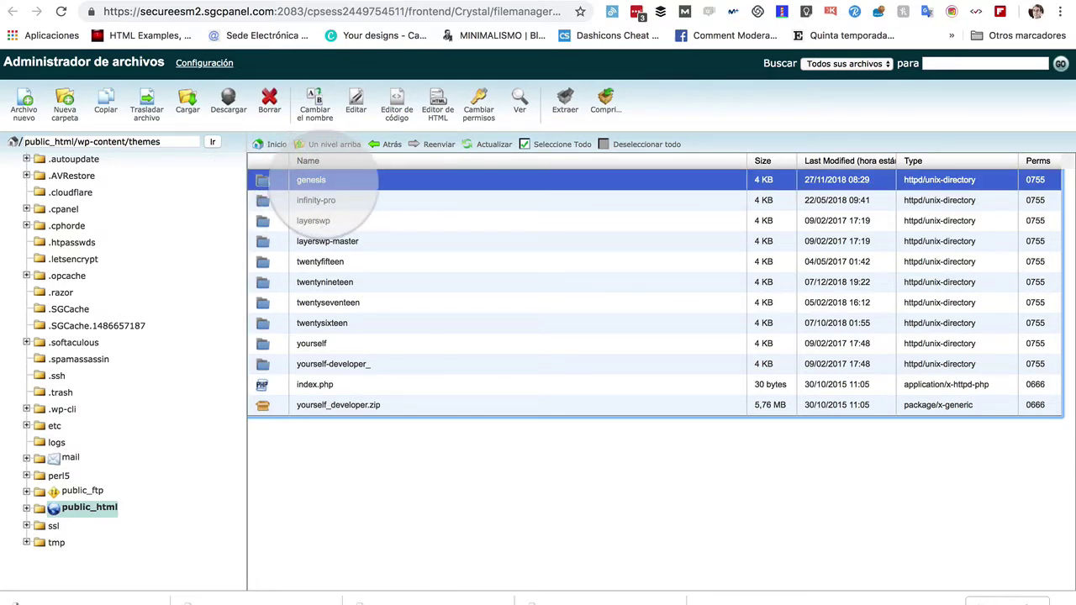
{"action": "left_click_drag", "start_coordinate": [313, 190], "coordinate": [374, 221]}
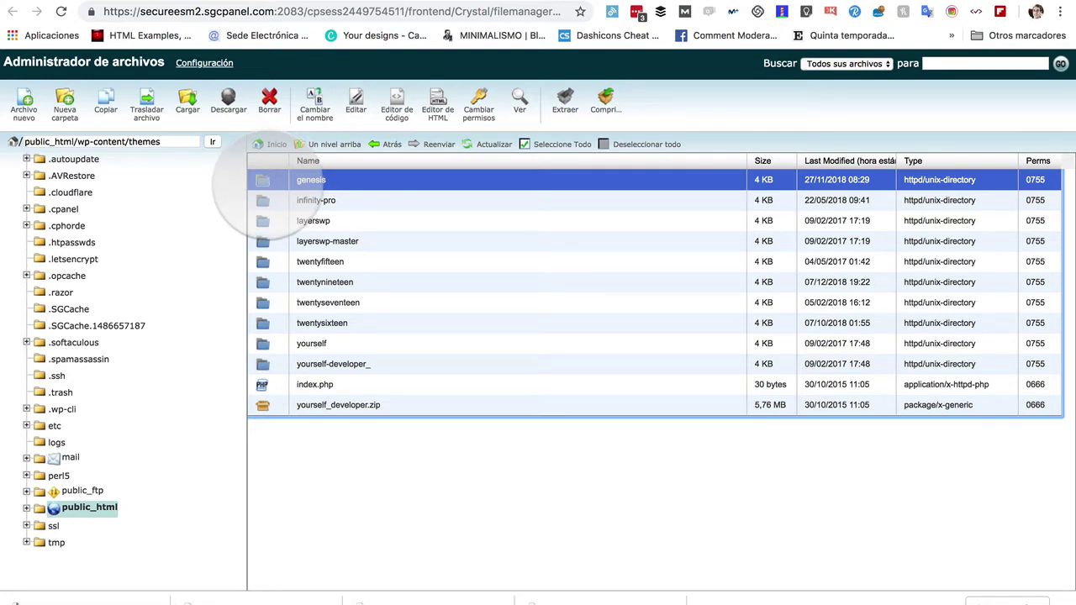
{"action": "left_click", "coordinate": [315, 105]}
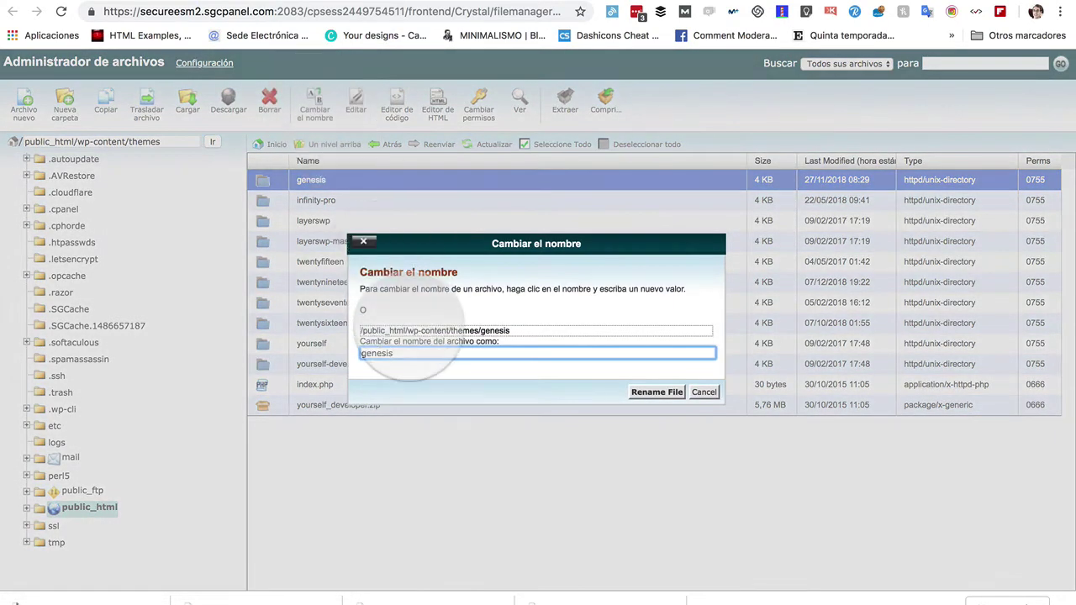
{"action": "key", "text": "BackSpace"}
{"action": "key", "text": "BackSpace"}
{"action": "key", "text": "BackSpace"}
{"action": "key", "text": "BackSpace"}
{"action": "key", "text": "BackSpace"}
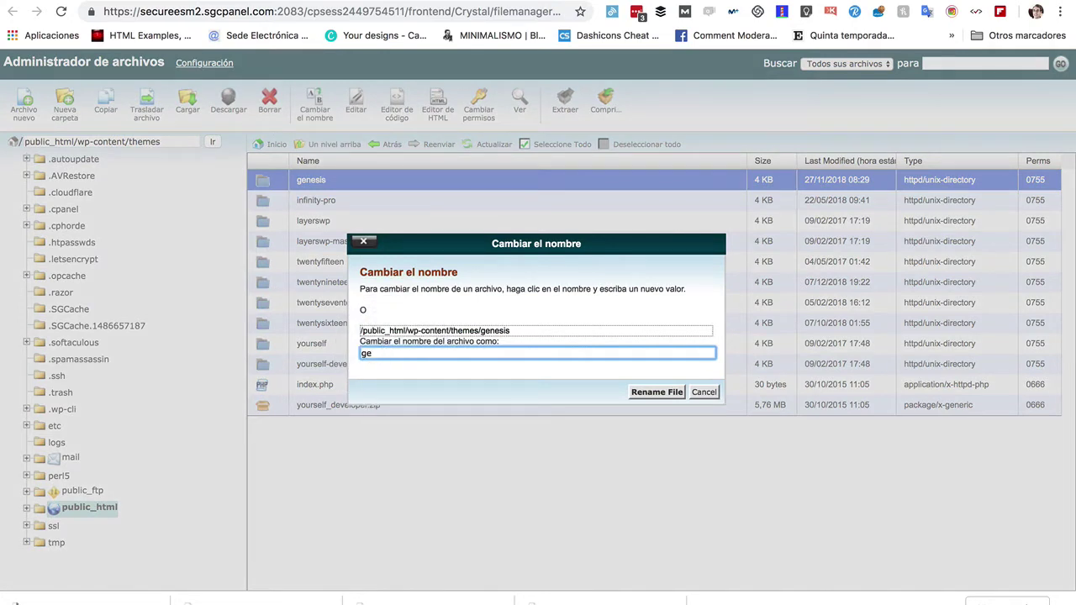
{"action": "key", "text": "BackSpace"}
{"action": "key", "text": "BackSpace"}
{"action": "type", "text": "genesis-old"}
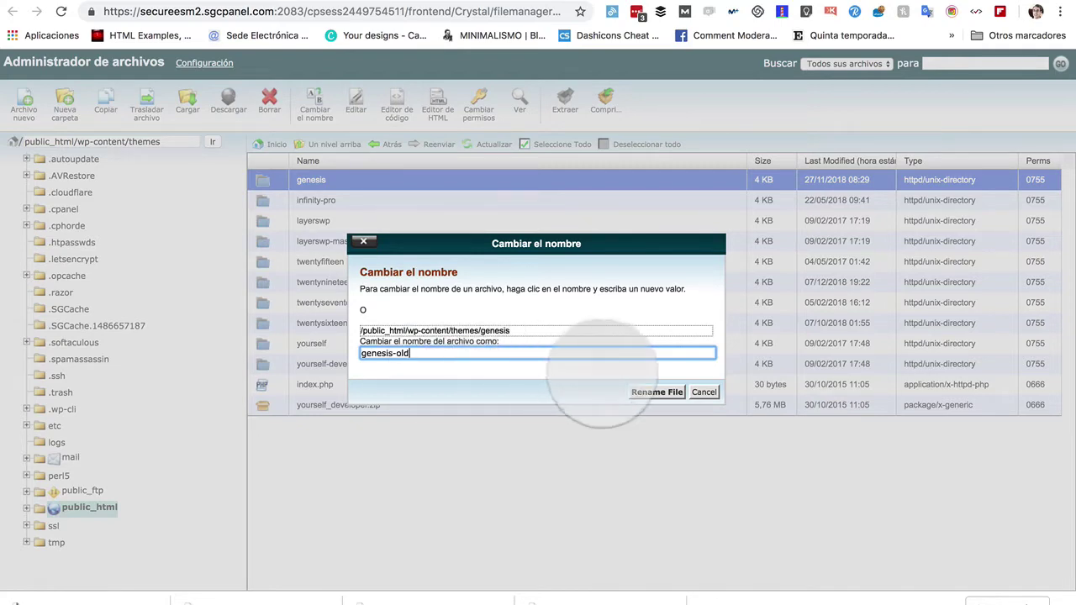
{"action": "left_click", "coordinate": [656, 391]}
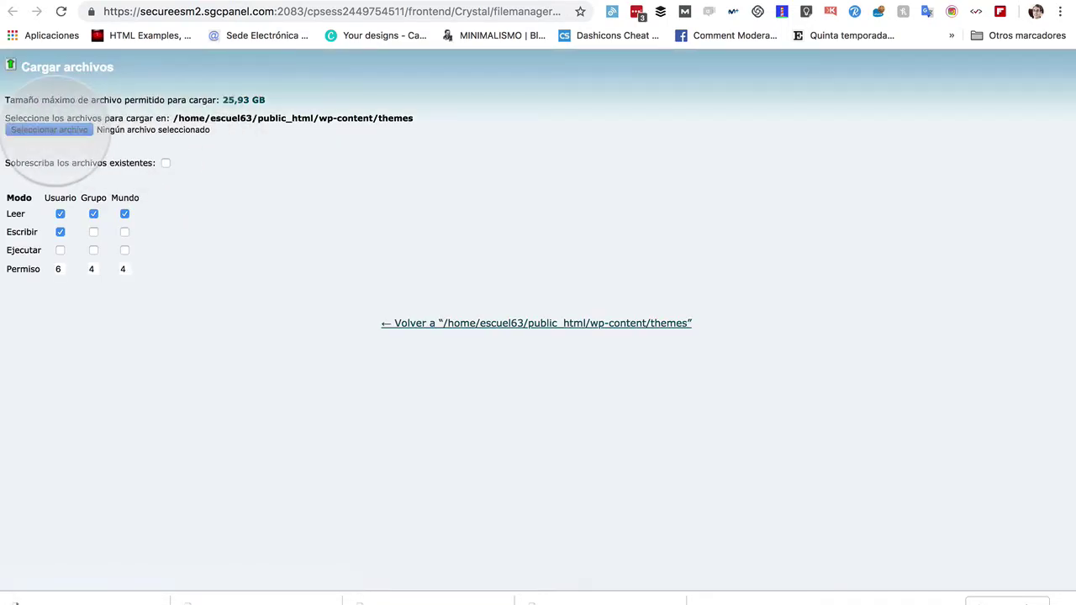
Step: Upload genesis.2.8.0.zip from Descargas to wp-content/themes and return to that folder
{"action": "left_click", "coordinate": [49, 129]}
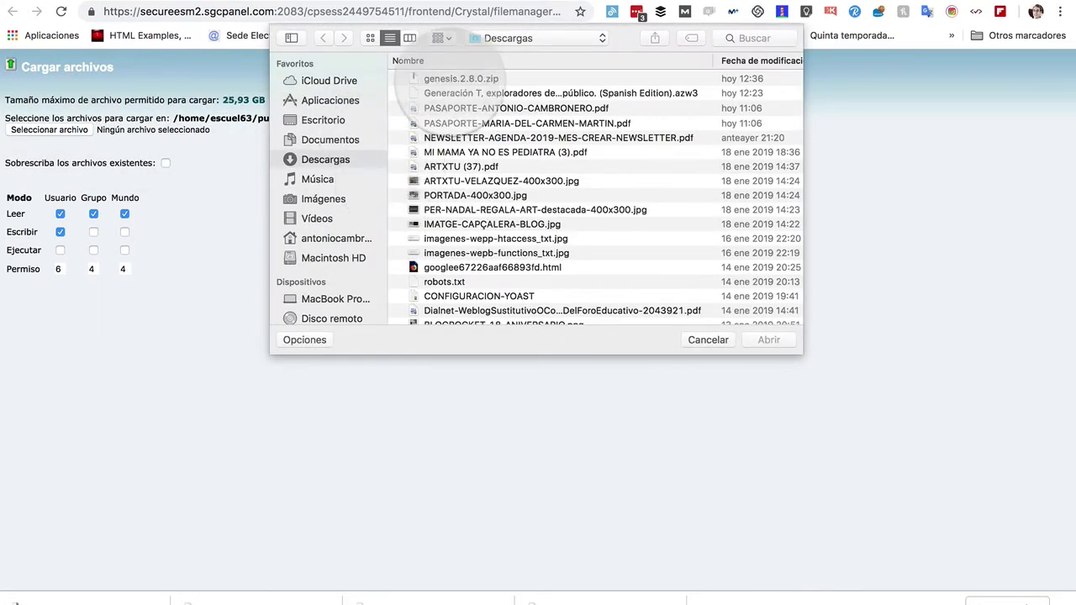
{"action": "left_click", "coordinate": [448, 78]}
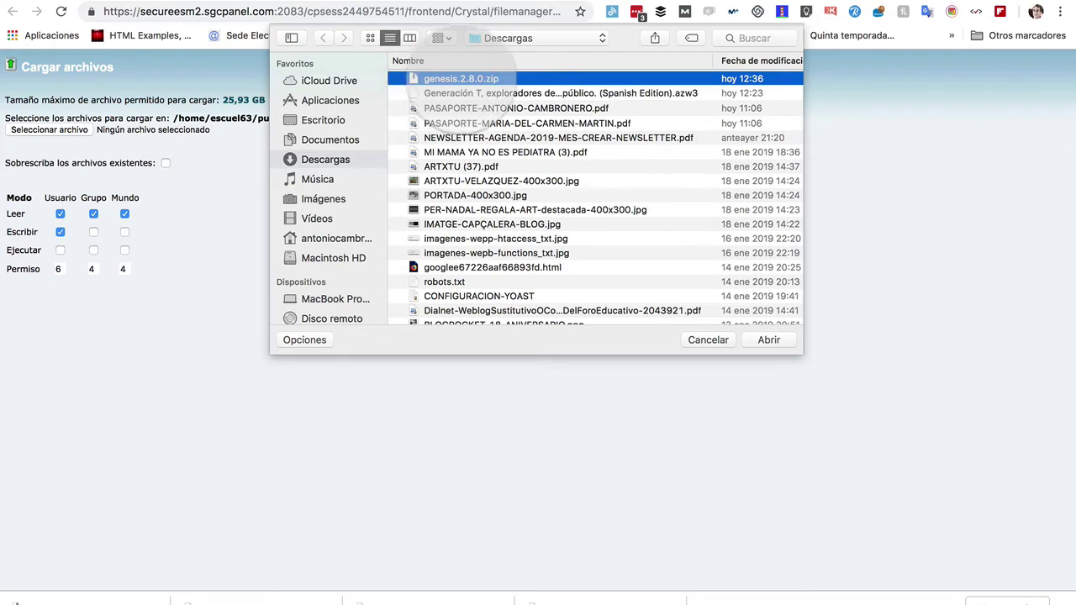
{"action": "left_click", "coordinate": [768, 339]}
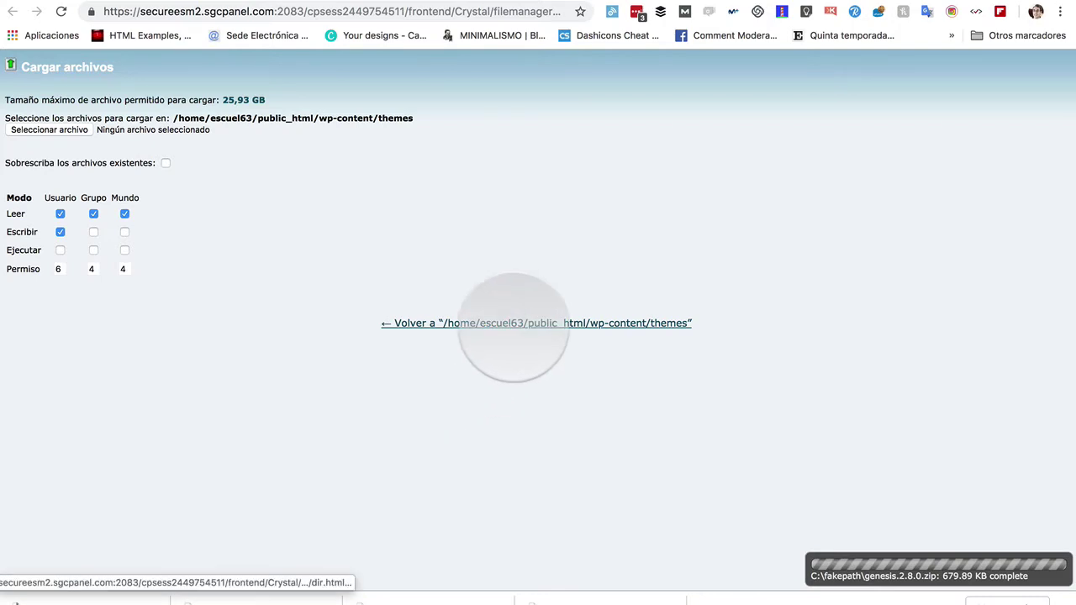
{"action": "left_click", "coordinate": [514, 326]}
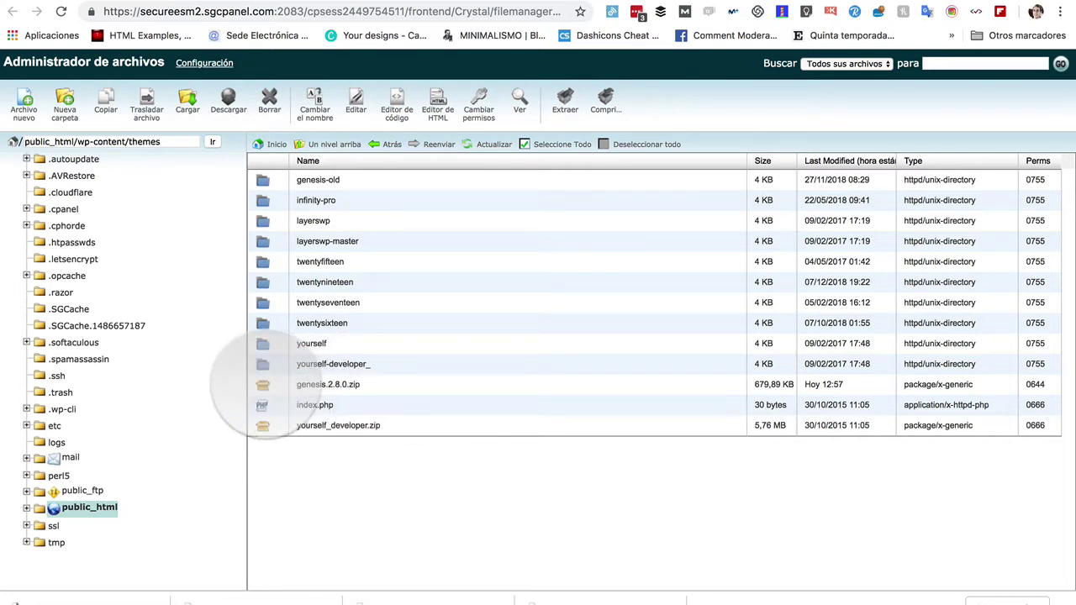
Step: Extract genesis.2.8.0.zip into /public_html/wp-content/themes and close the extraction results
{"action": "left_click", "coordinate": [262, 384]}
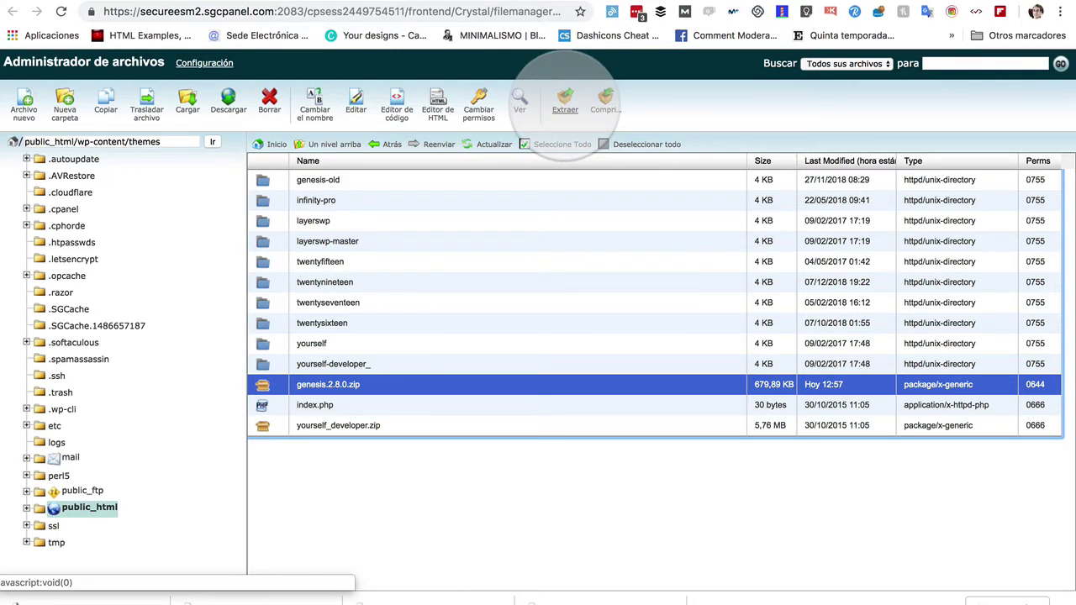
{"action": "left_click", "coordinate": [565, 101]}
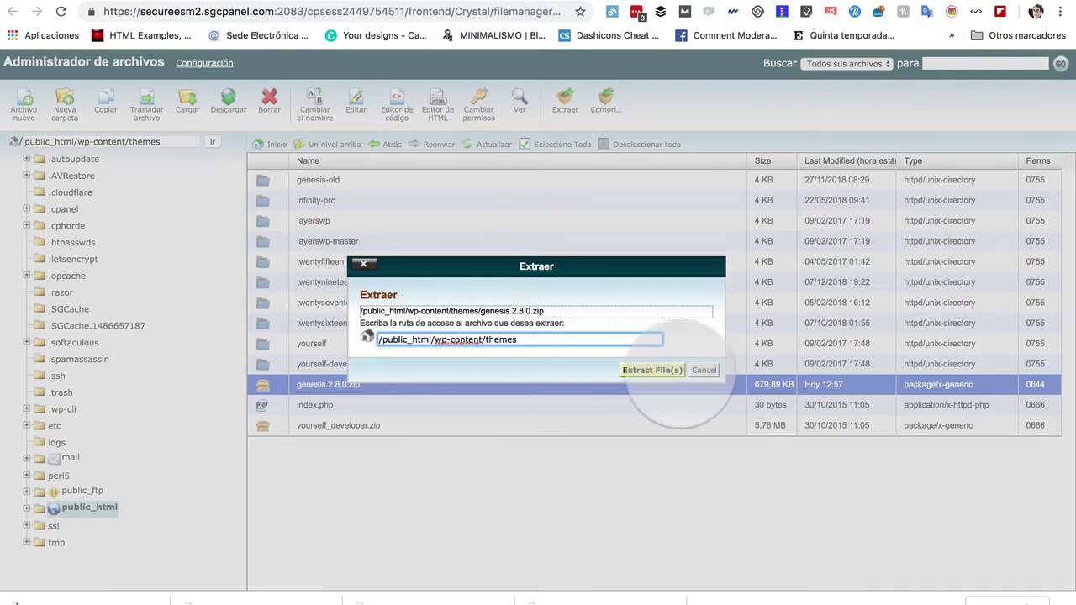
{"action": "left_click", "coordinate": [655, 370]}
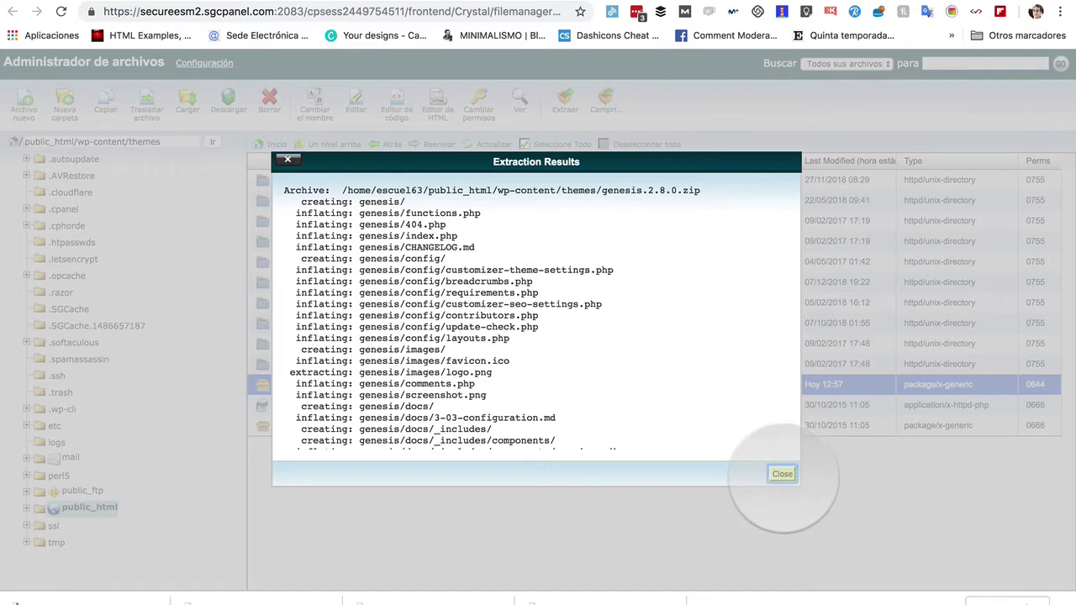
{"action": "left_click", "coordinate": [782, 475]}
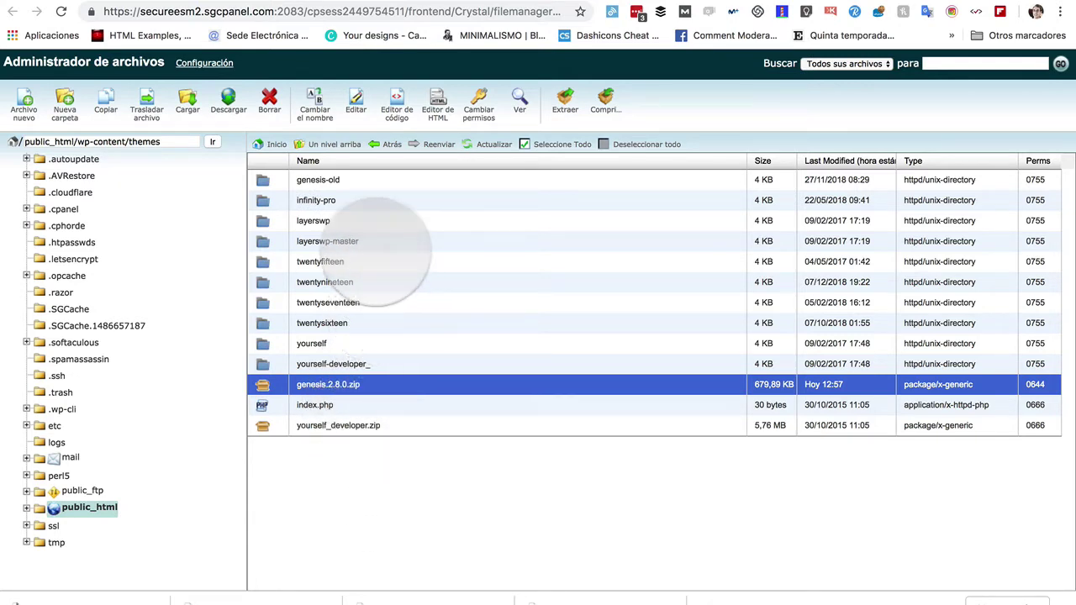
Step: Reload the file manager and inspect the contents of the new genesis folder in wp-content/themes
{"action": "left_click", "coordinate": [60, 11]}
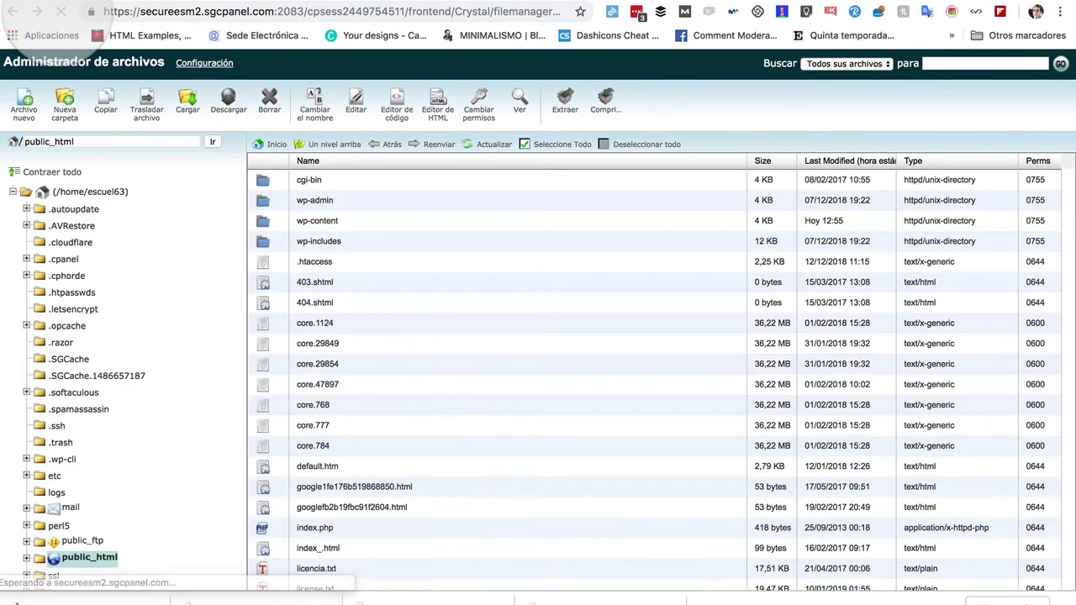
{"action": "double_click", "coordinate": [263, 220]}
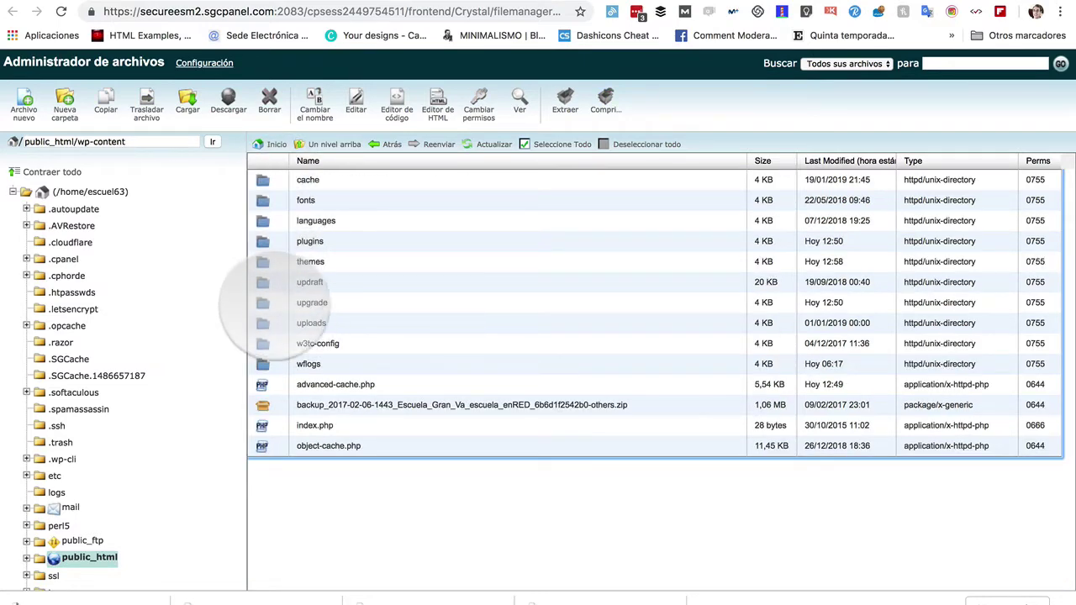
{"action": "double_click", "coordinate": [265, 262]}
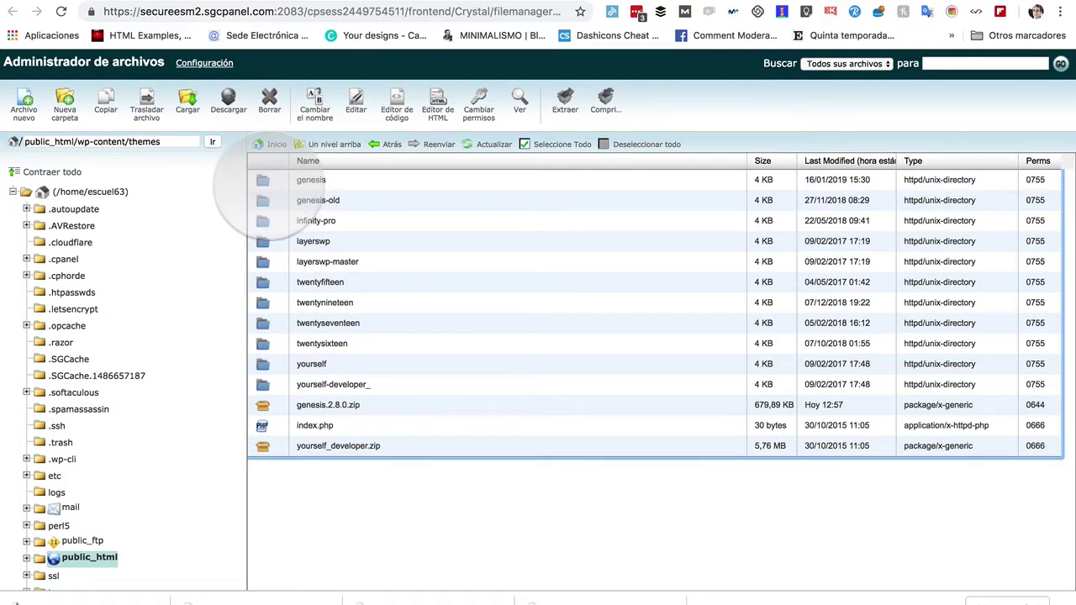
{"action": "double_click", "coordinate": [265, 180]}
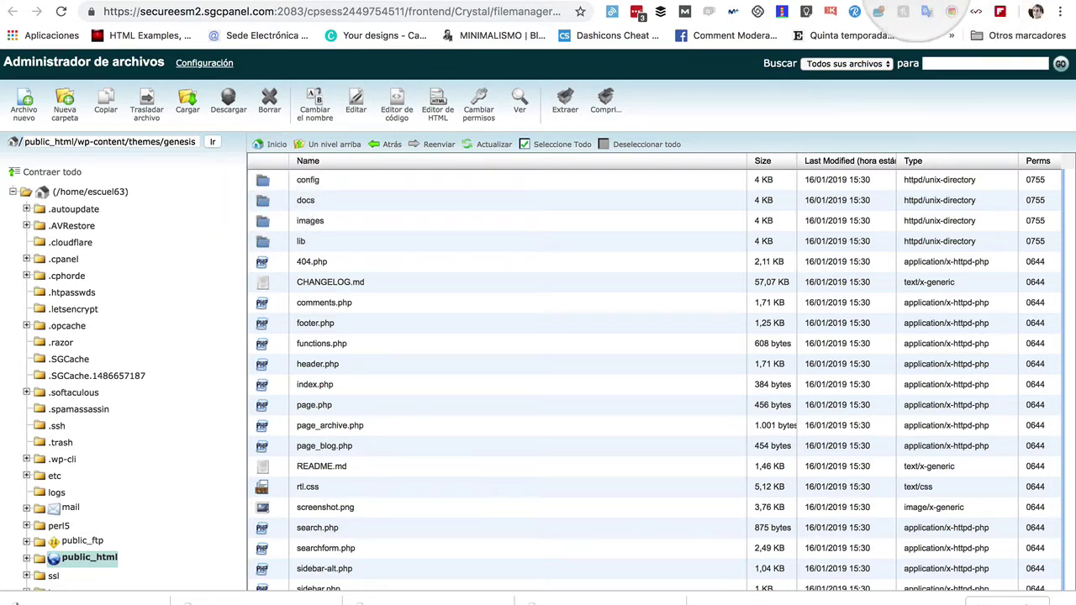
Step: Switch back to the WordPress admin and go from the plugins list to the site's themes
{"action": "left_click", "coordinate": [925, 15]}
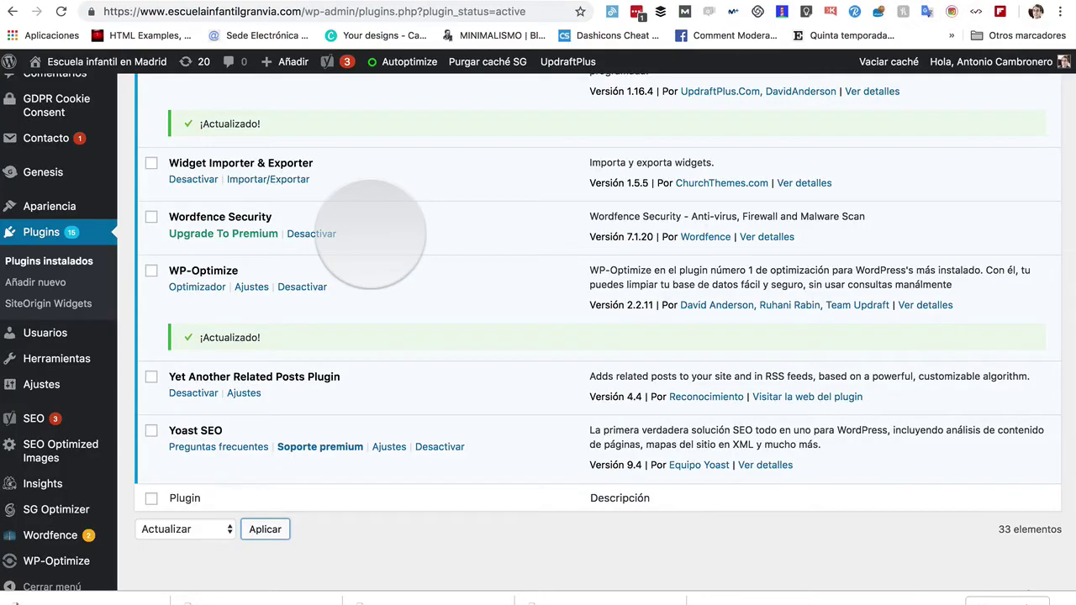
{"action": "scroll", "coordinate": [370, 233], "scroll_direction": "up", "scroll_amount": 10}
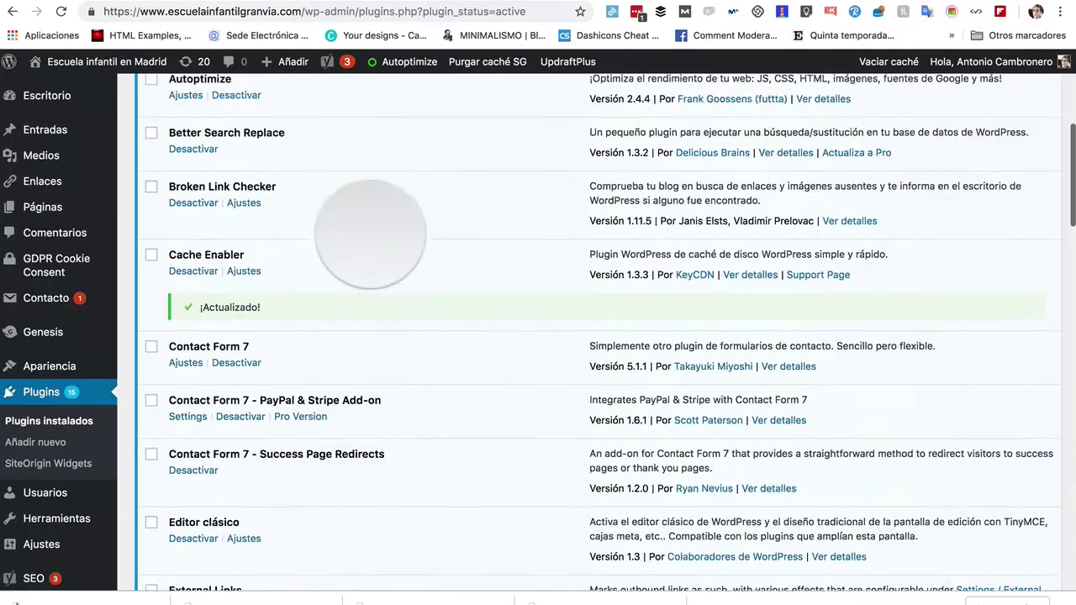
{"action": "scroll", "coordinate": [370, 234], "scroll_direction": "up", "scroll_amount": 5}
{"action": "mouse_move", "coordinate": [46, 361]}
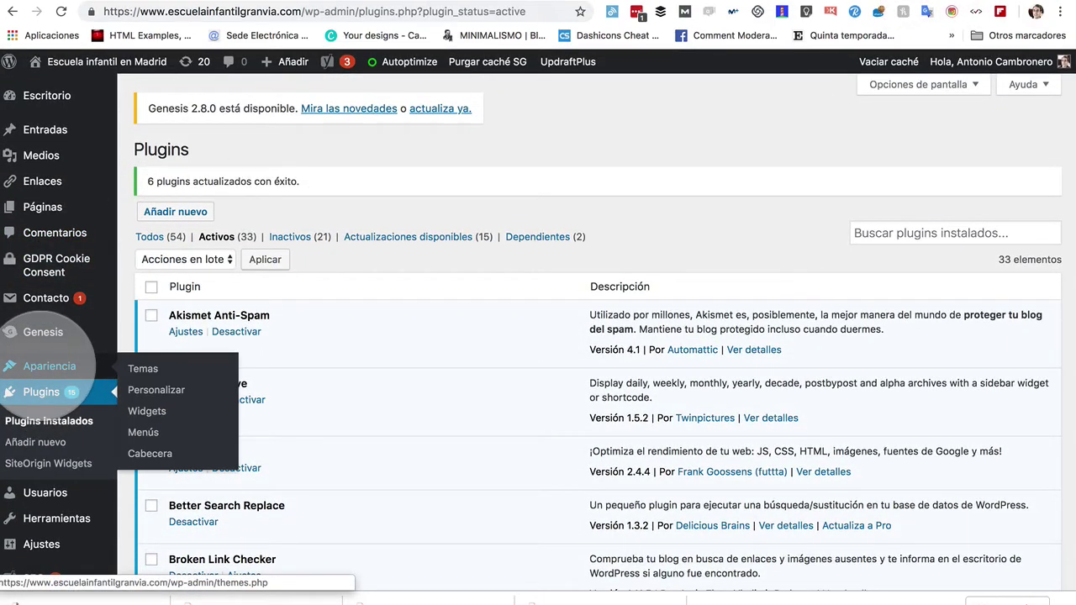
{"action": "left_click", "coordinate": [143, 368]}
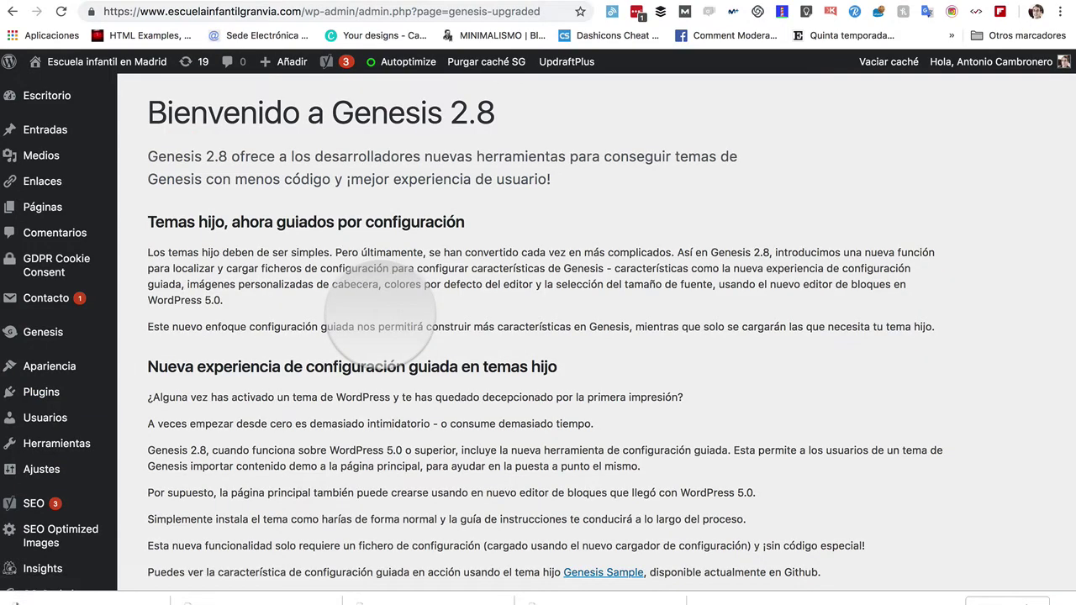
Step: Read through the Genesis 2.8 welcome page, then open the overview of installed themes
{"action": "scroll", "coordinate": [316, 334], "scroll_direction": "down", "scroll_amount": 10}
{"action": "scroll", "coordinate": [316, 334], "scroll_direction": "up", "scroll_amount": 10}
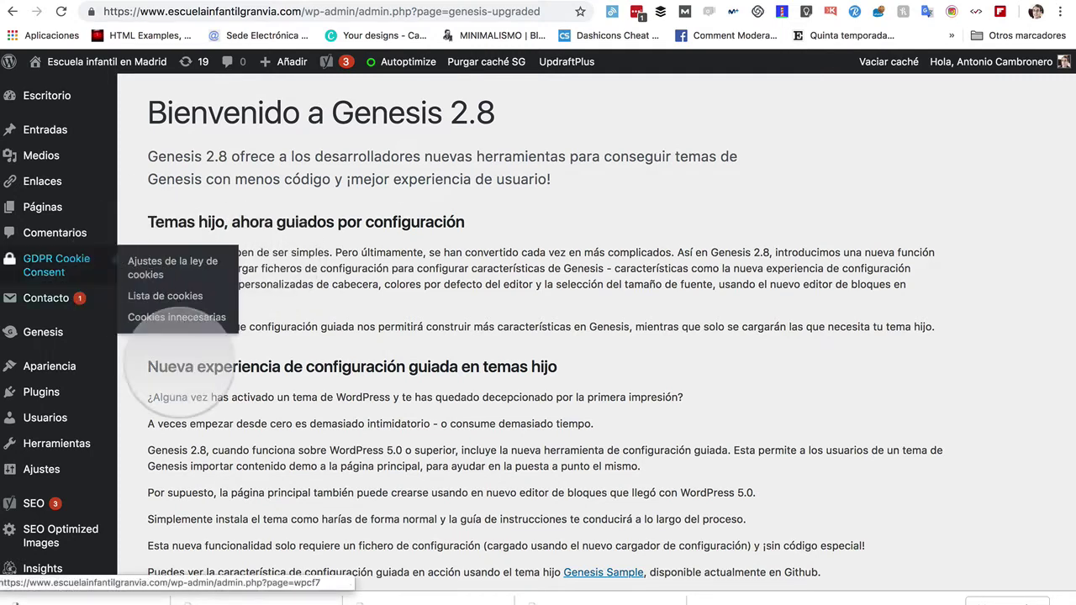
{"action": "scroll", "coordinate": [210, 379], "scroll_direction": "down", "scroll_amount": 9}
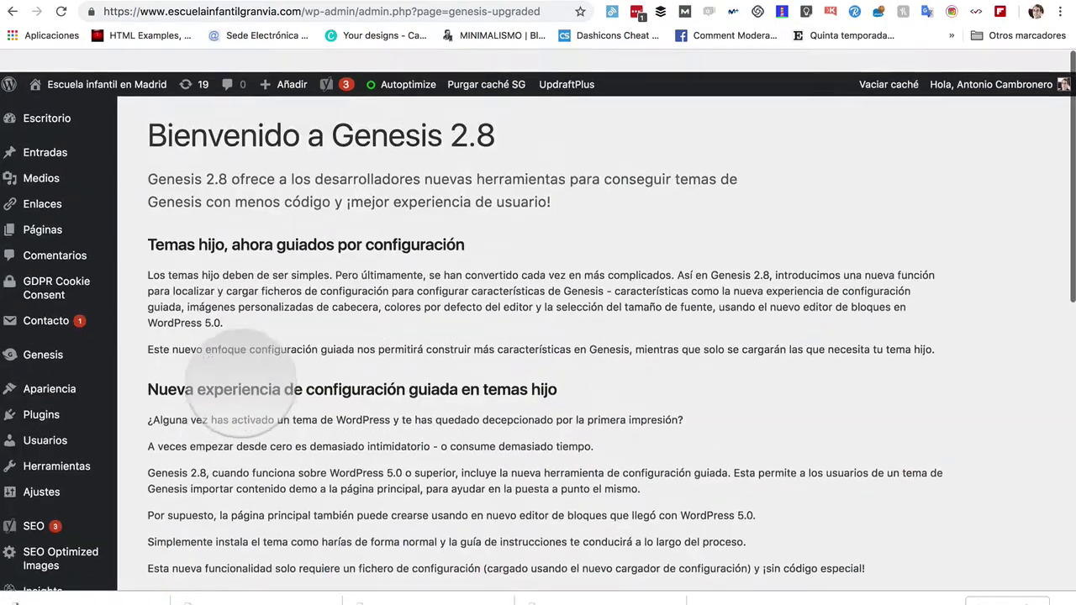
{"action": "scroll", "coordinate": [156, 468], "scroll_direction": "down", "scroll_amount": 1}
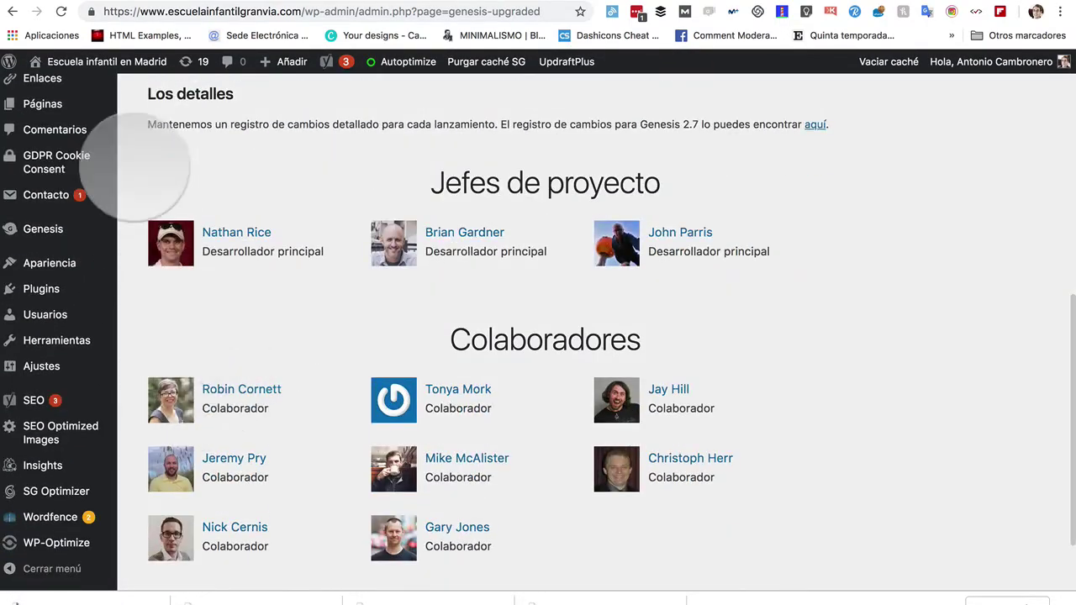
{"action": "mouse_move", "coordinate": [48, 230]}
{"action": "mouse_move", "coordinate": [49, 263]}
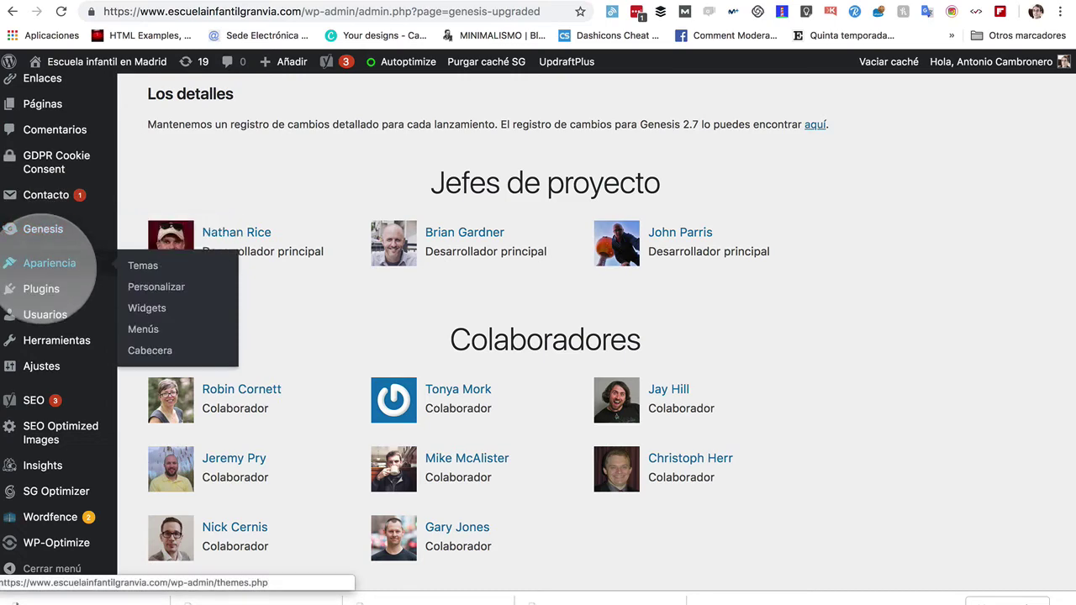
{"action": "left_click", "coordinate": [143, 266]}
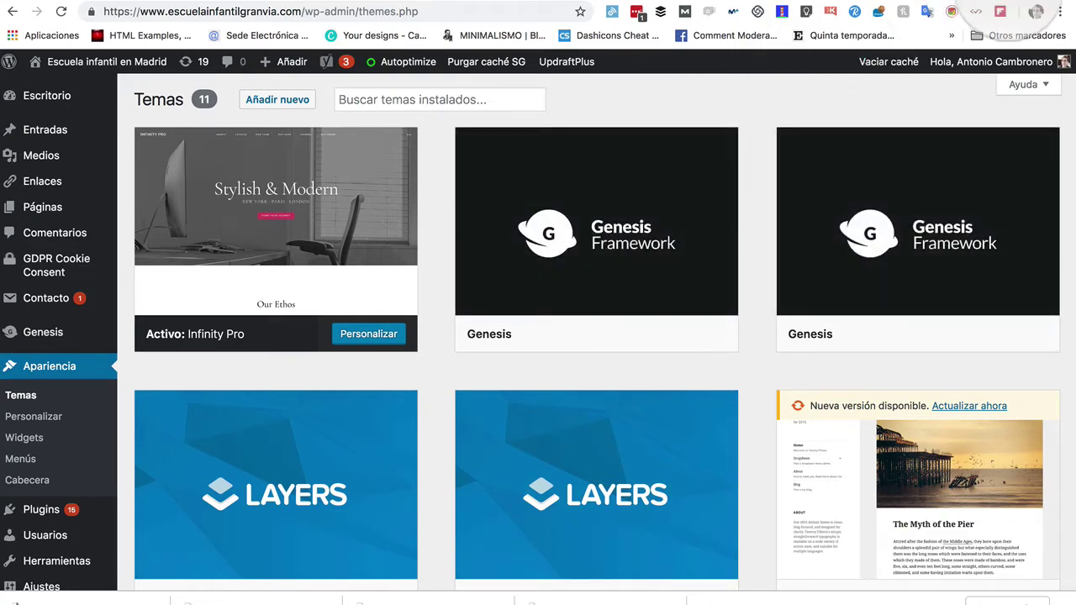
Step: Switch to the hosting file manager and delete the genesis-old folder from /public_html/wp-content/themes
{"action": "key", "text": "ctrl+Tab"}
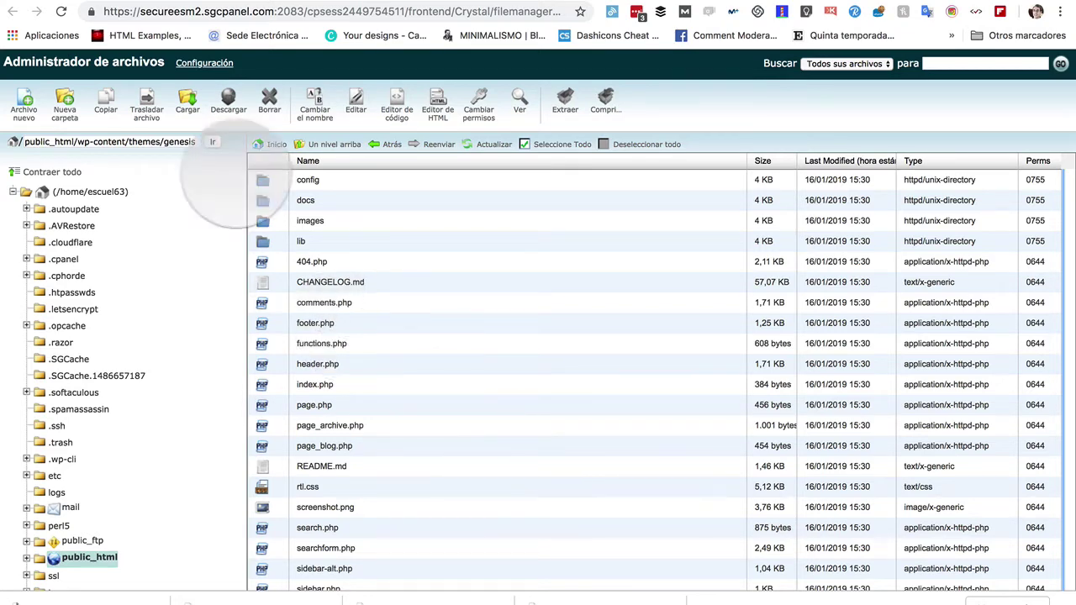
{"action": "left_click", "coordinate": [334, 145]}
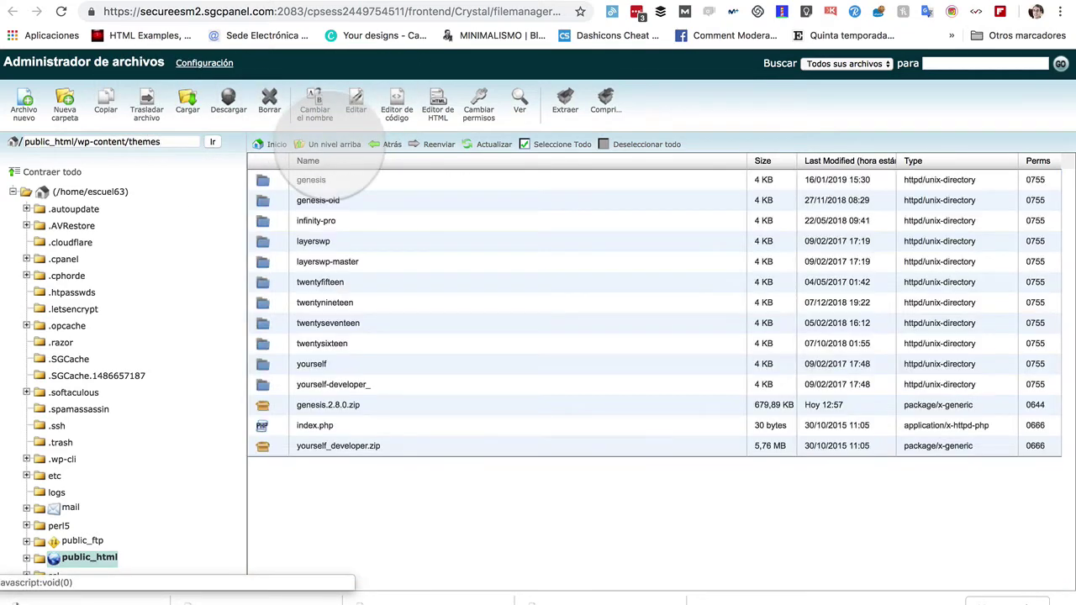
{"action": "left_click", "coordinate": [262, 202]}
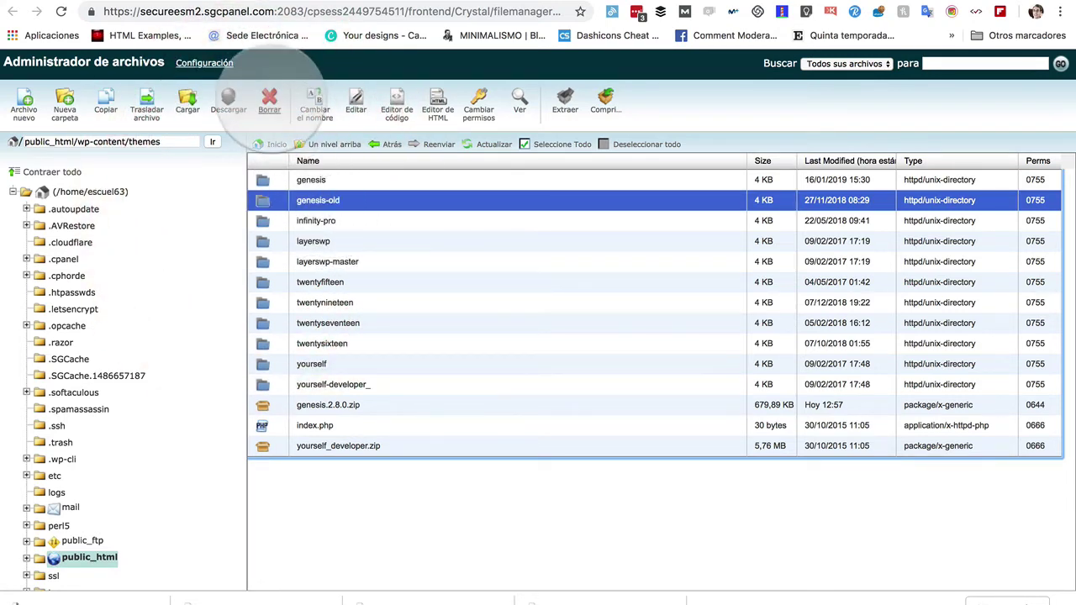
{"action": "left_click", "coordinate": [269, 103]}
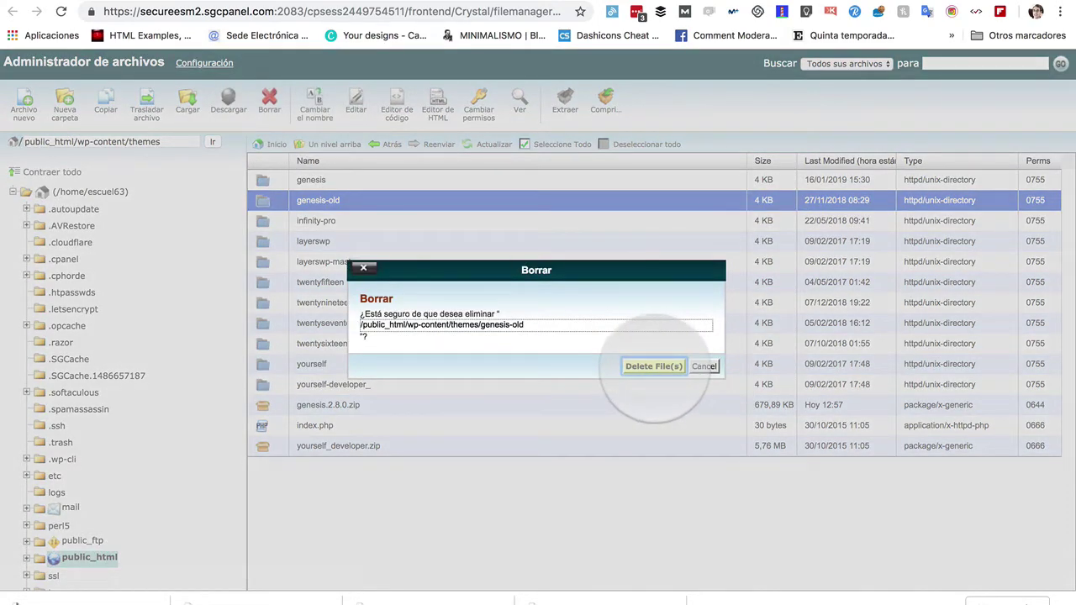
{"action": "left_click", "coordinate": [654, 366]}
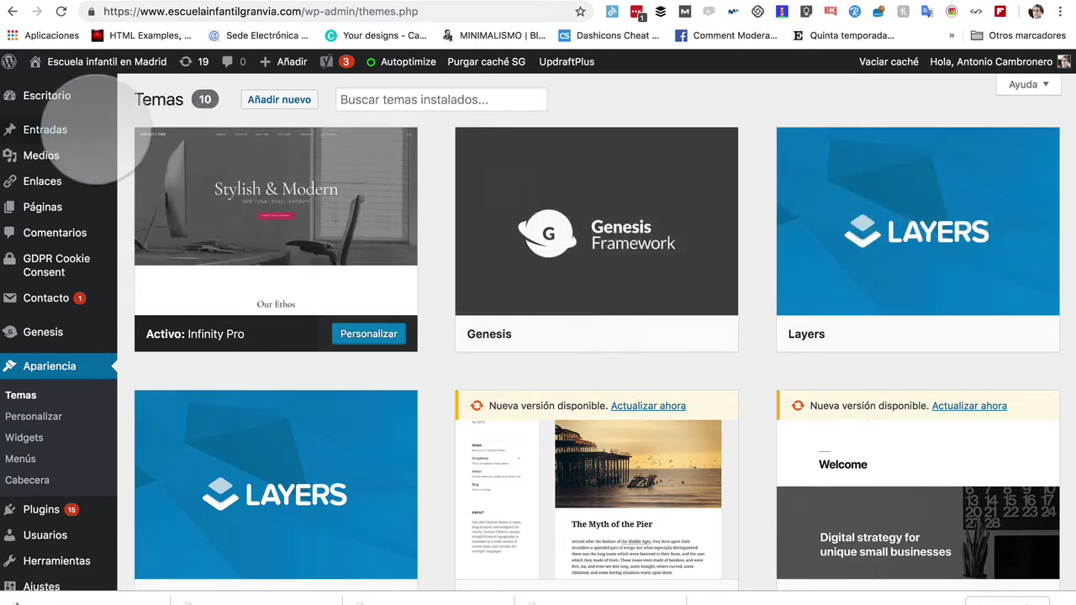
Step: Open the WordPress updates overview and review the pending plugin, theme and translation updates
{"action": "left_click", "coordinate": [49, 95]}
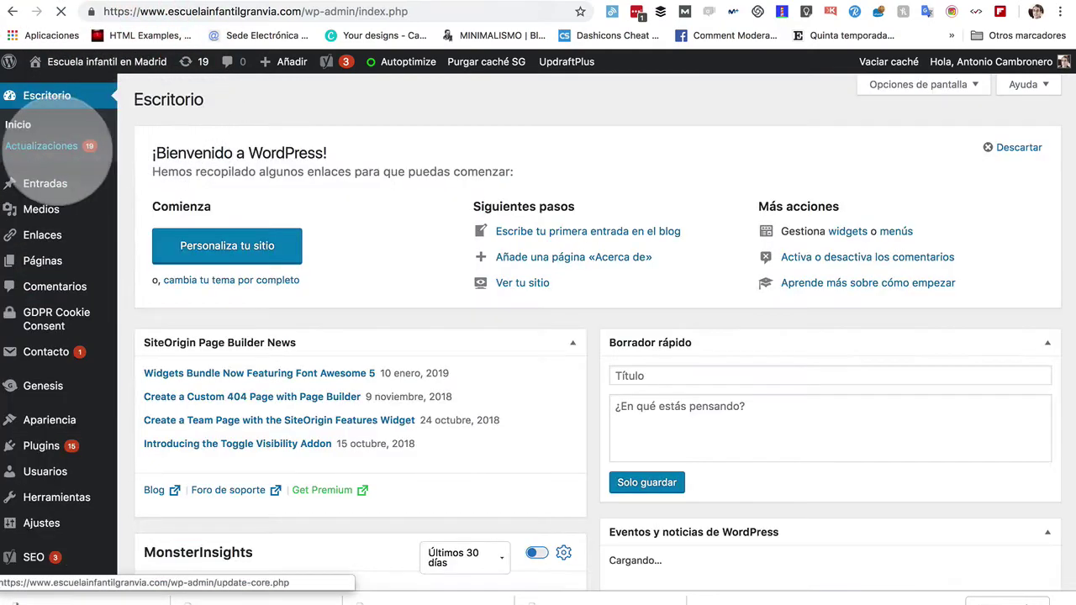
{"action": "left_click", "coordinate": [46, 145]}
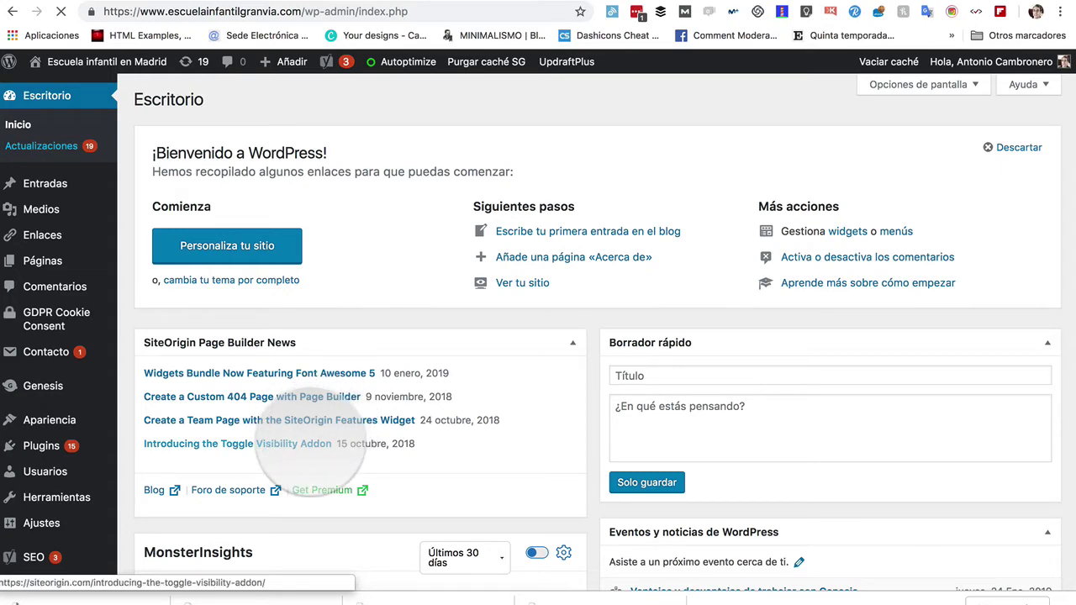
{"action": "scroll", "coordinate": [311, 445], "scroll_direction": "down", "scroll_amount": 20}
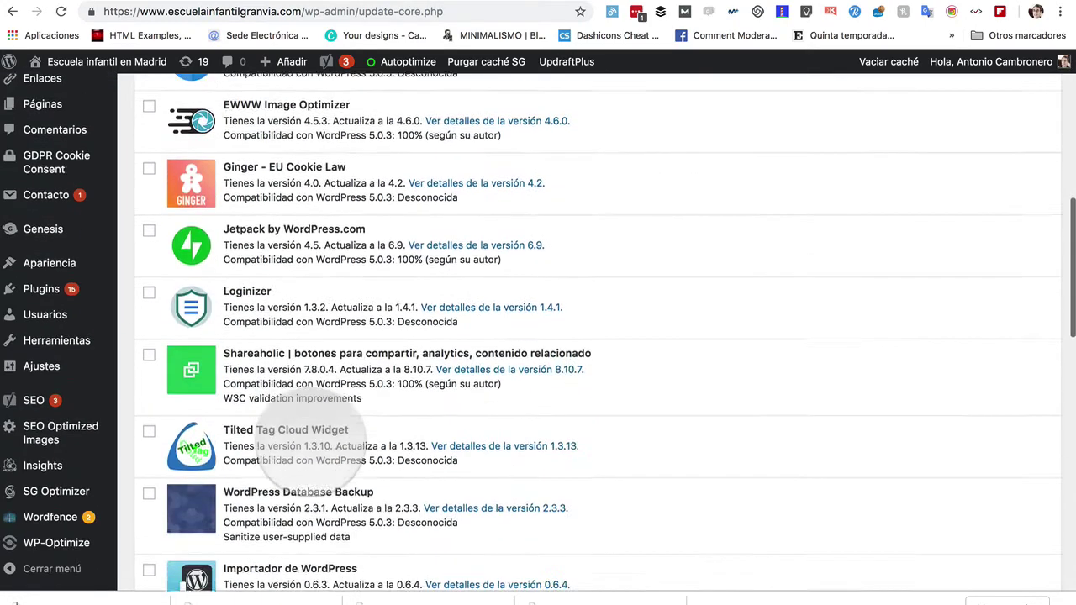
{"action": "scroll", "coordinate": [307, 454], "scroll_direction": "down", "scroll_amount": 2}
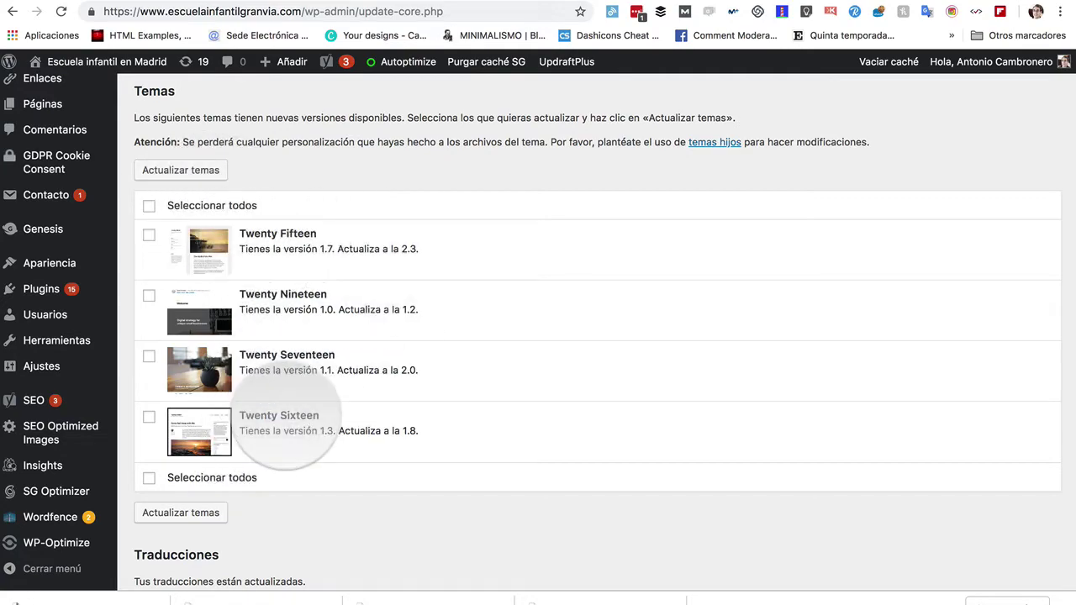
{"action": "scroll", "coordinate": [281, 417], "scroll_direction": "up", "scroll_amount": 8}
{"action": "scroll", "coordinate": [277, 420], "scroll_direction": "up", "scroll_amount": 10}
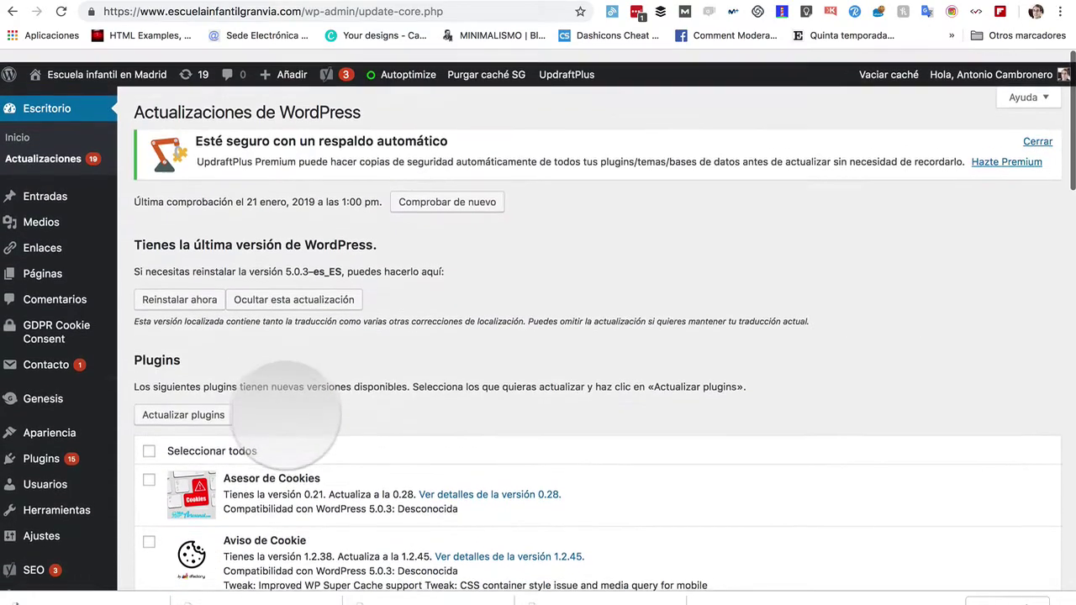
{"action": "scroll", "coordinate": [277, 396], "scroll_direction": "down", "scroll_amount": 5}
{"action": "scroll", "coordinate": [256, 446], "scroll_direction": "down", "scroll_amount": 10}
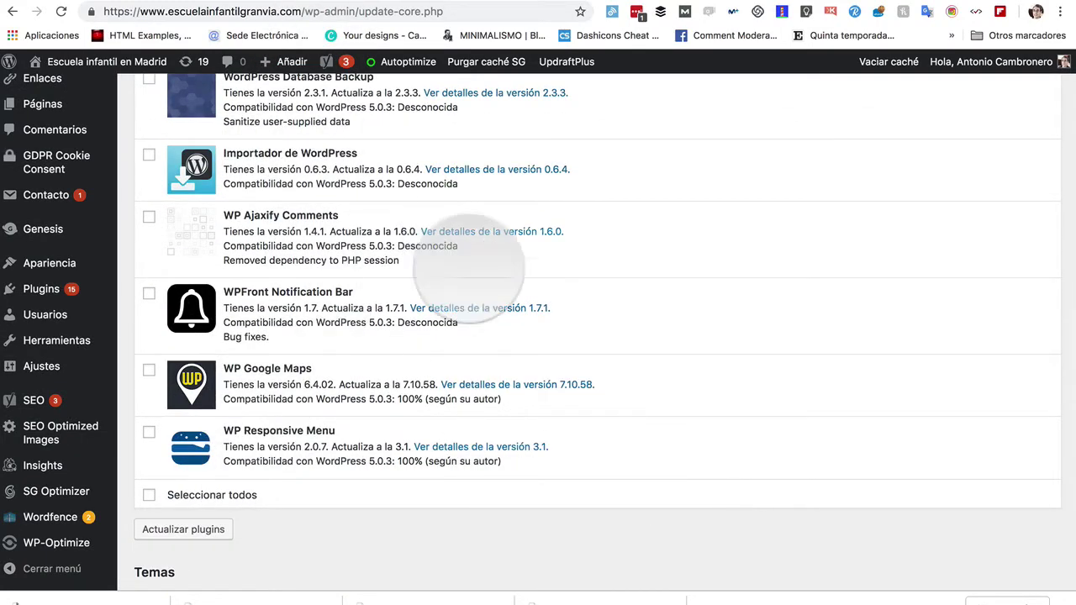
{"action": "scroll", "coordinate": [420, 211], "scroll_direction": "up", "scroll_amount": 15}
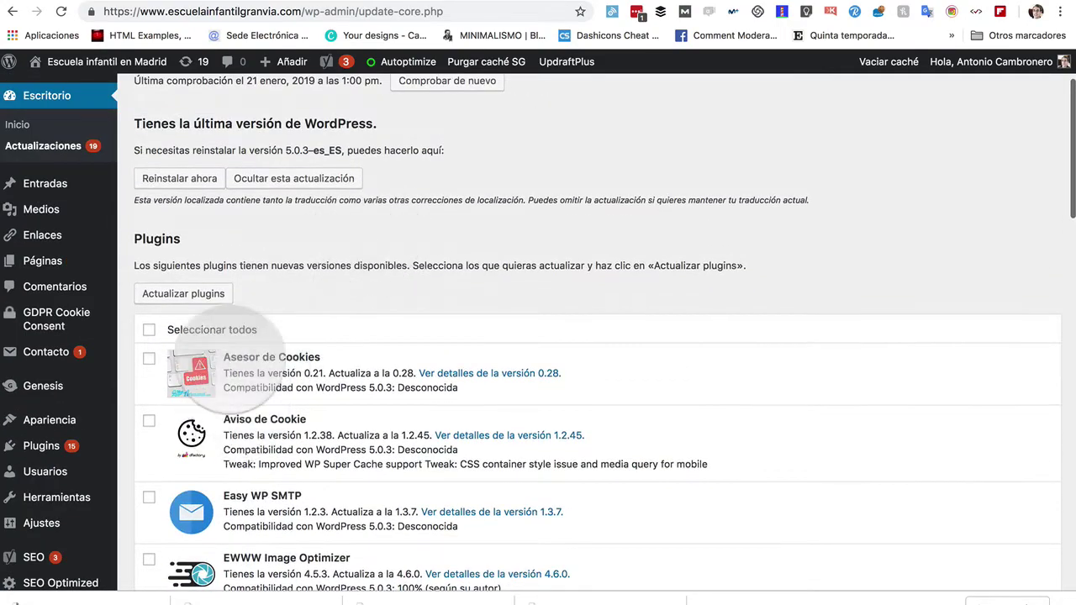
{"action": "scroll", "coordinate": [269, 580], "scroll_direction": "down", "scroll_amount": 1}
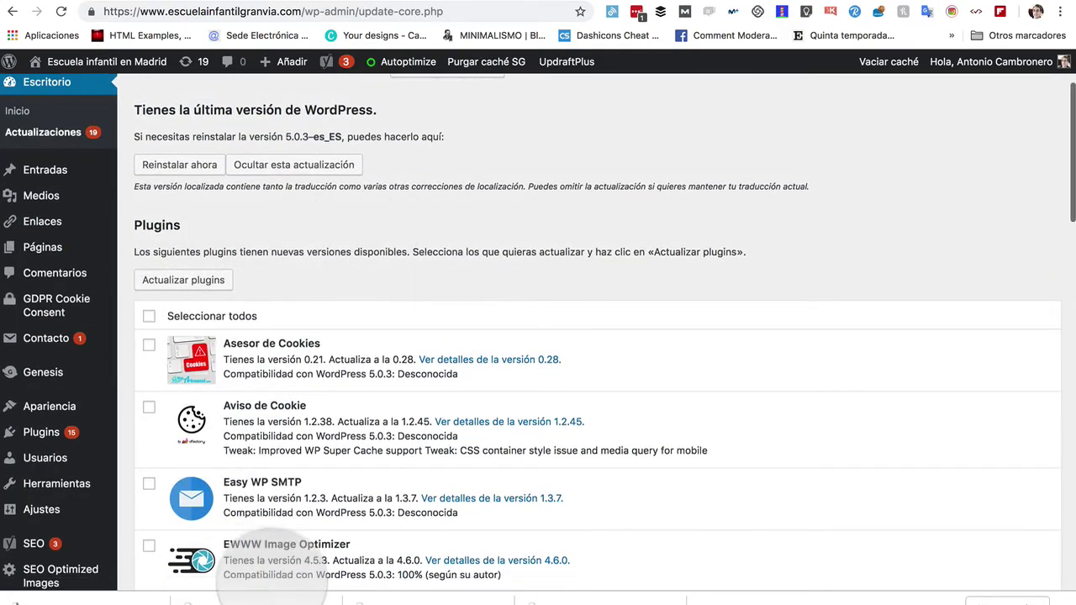
{"action": "scroll", "coordinate": [271, 580], "scroll_direction": "down", "scroll_amount": 20}
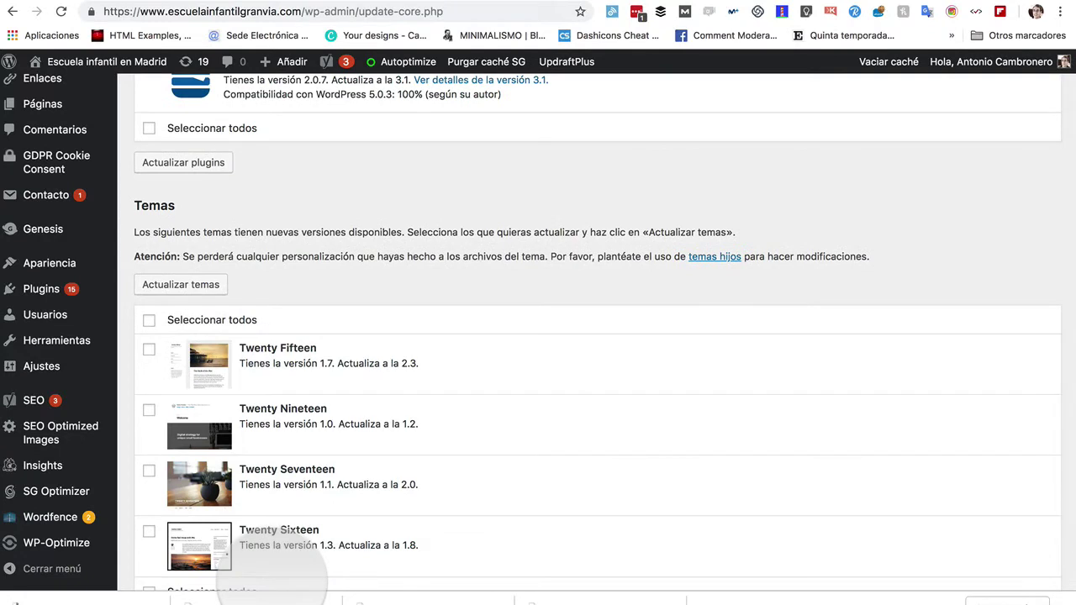
{"action": "scroll", "coordinate": [624, 397], "scroll_direction": "up", "scroll_amount": 1}
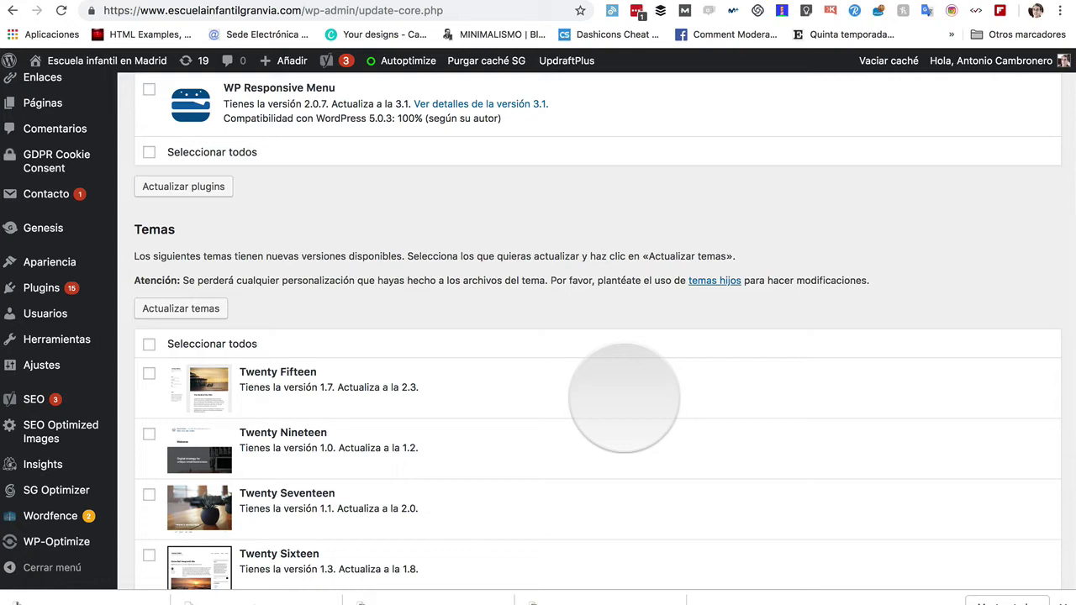
Step: Open WP-Optimize and check its status section for the last optimization and the database size
{"action": "mouse_move", "coordinate": [59, 542]}
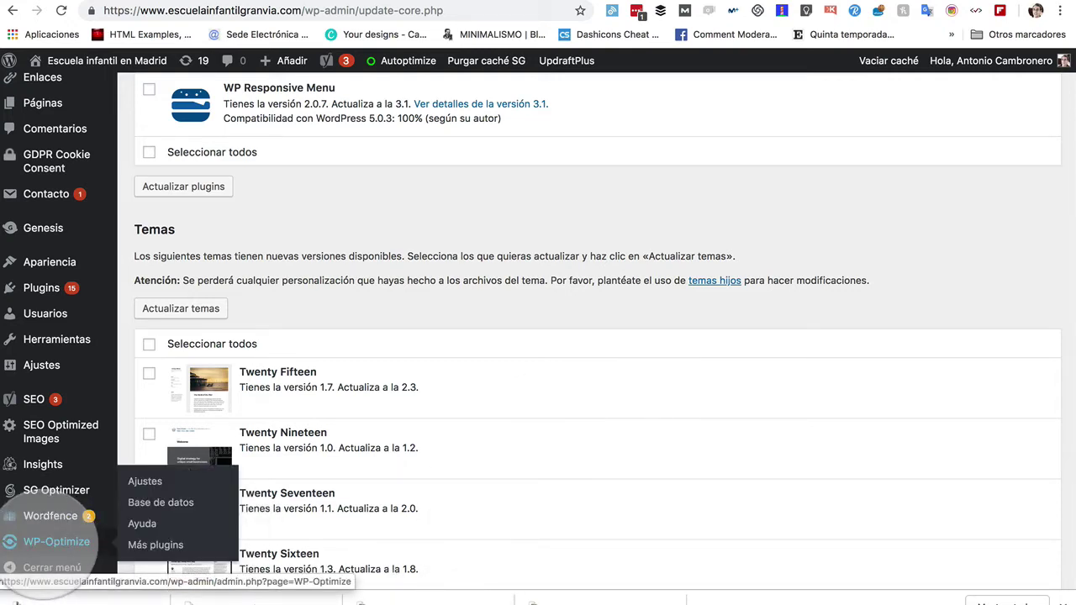
{"action": "left_click", "coordinate": [57, 542]}
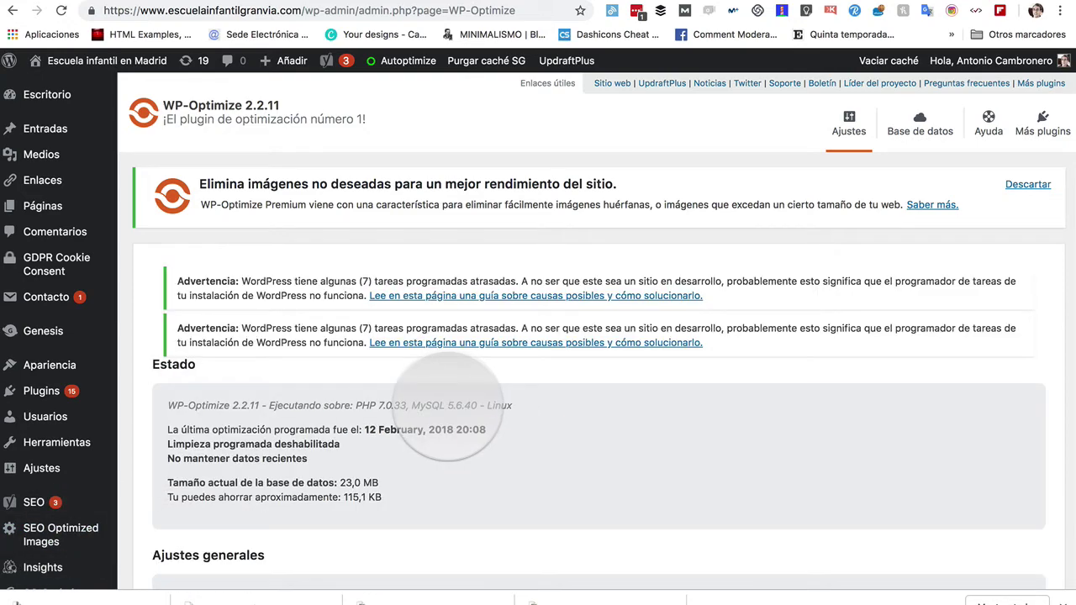
{"action": "scroll", "coordinate": [448, 406], "scroll_direction": "down", "scroll_amount": 1}
{"action": "right_click", "coordinate": [450, 405]}
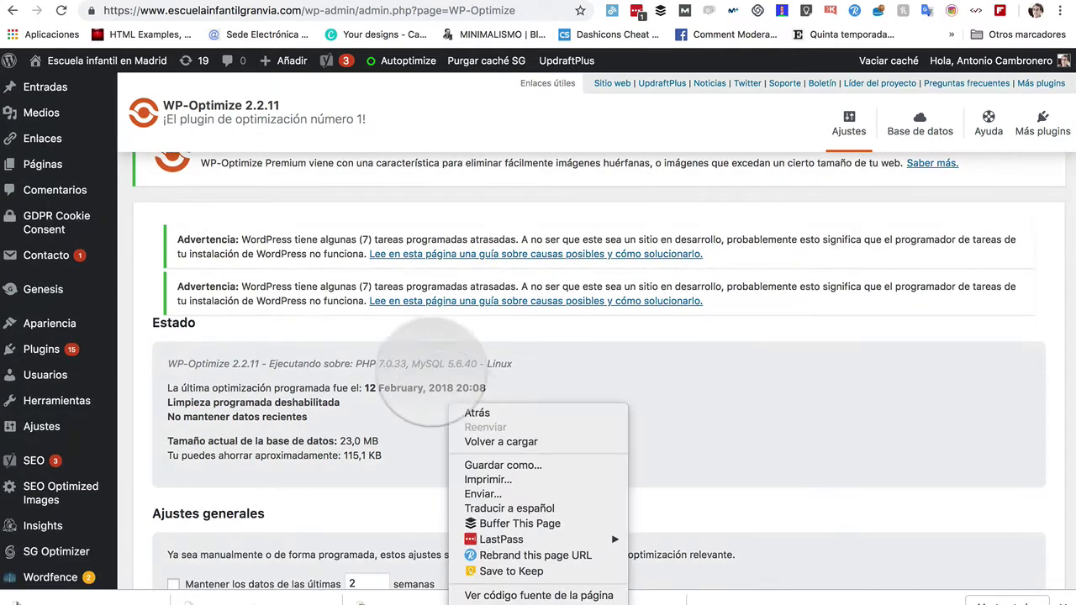
{"action": "left_click", "coordinate": [584, 338]}
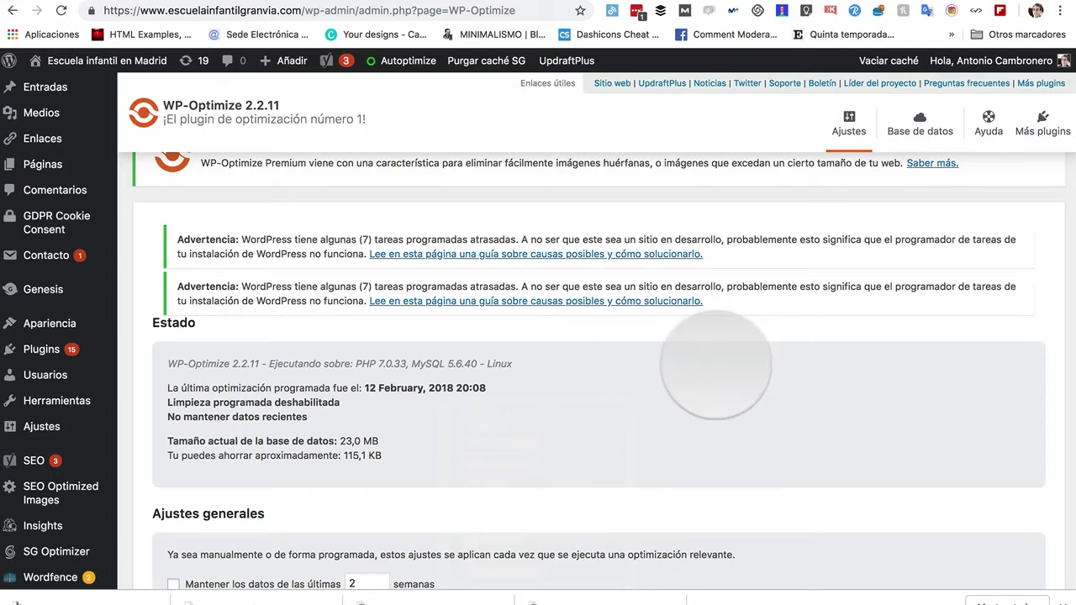
Step: In WP-Optimize's database optimizations, run the cleanup of all post revisions and of all automatic drafts
{"action": "left_click", "coordinate": [922, 135]}
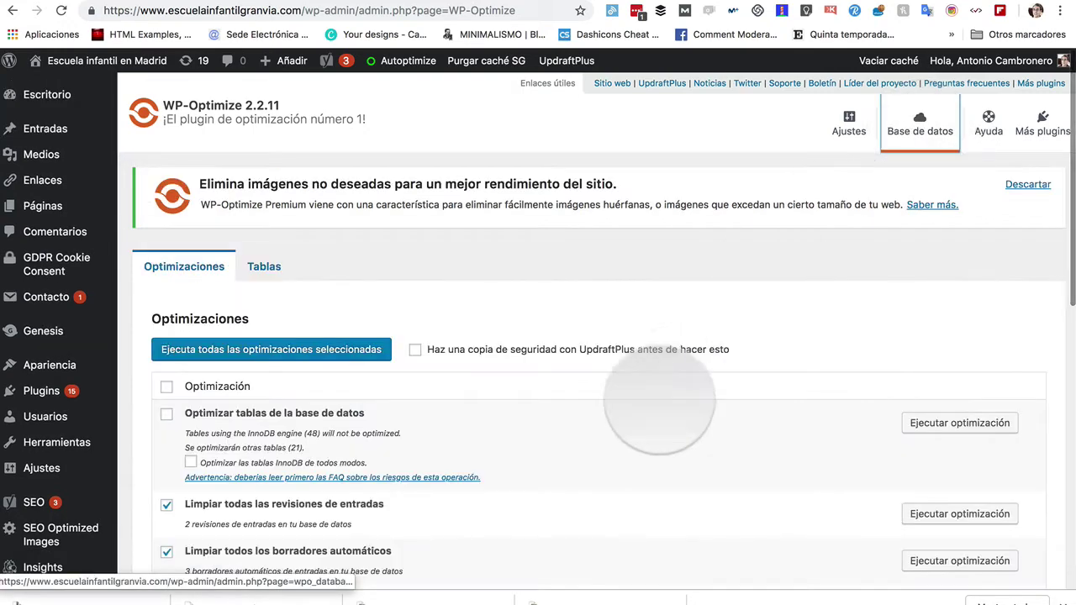
{"action": "scroll", "coordinate": [622, 443], "scroll_direction": "down", "scroll_amount": 5}
{"action": "scroll", "coordinate": [622, 443], "scroll_direction": "up", "scroll_amount": 1}
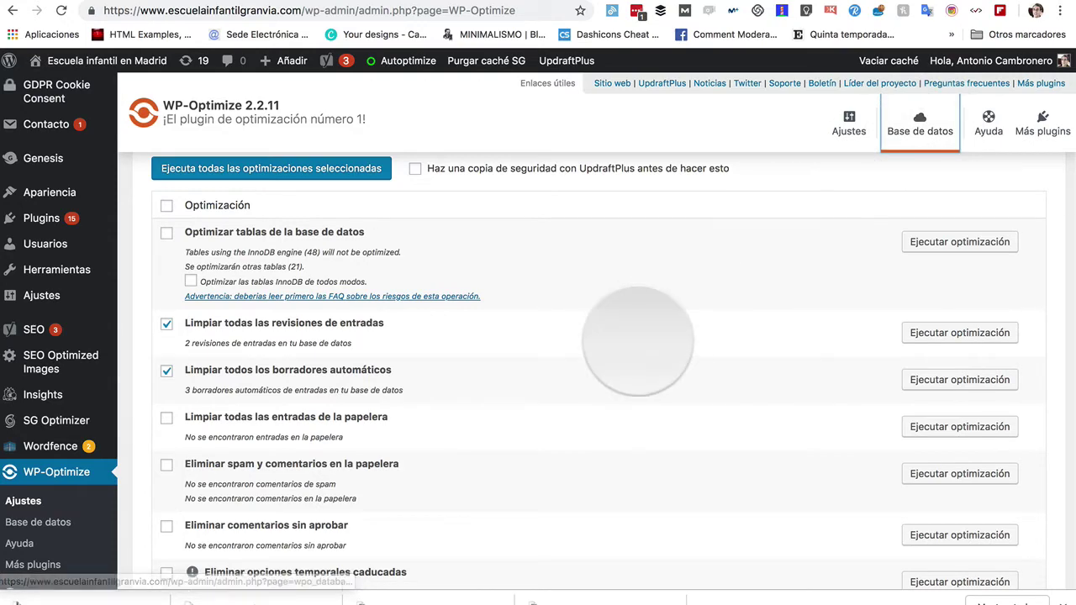
{"action": "scroll", "coordinate": [636, 316], "scroll_direction": "up", "scroll_amount": 3}
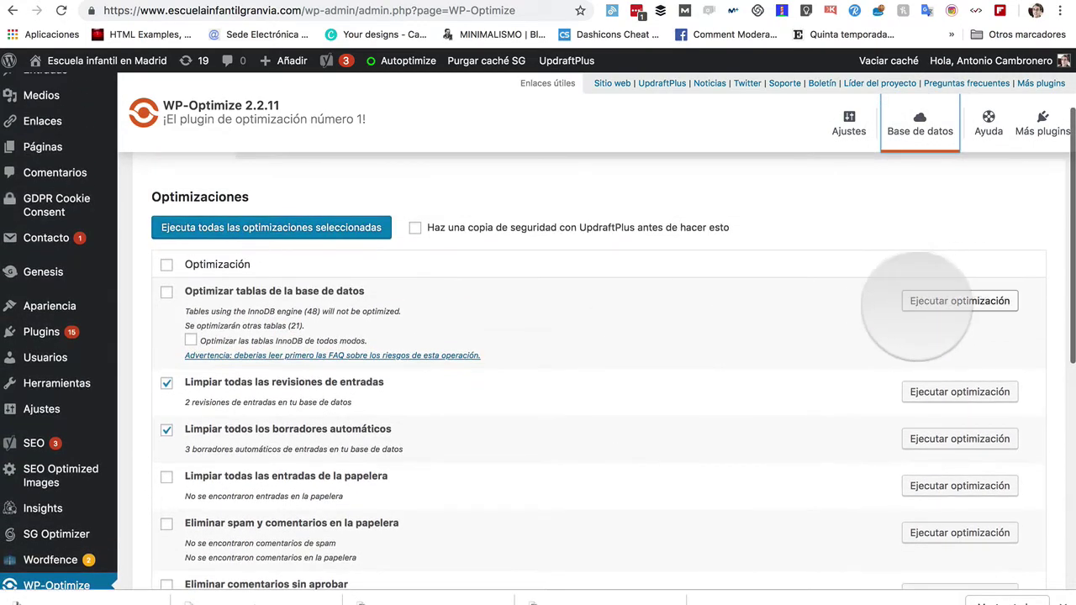
{"action": "scroll", "coordinate": [469, 379], "scroll_direction": "down", "scroll_amount": 2}
{"action": "scroll", "coordinate": [469, 379], "scroll_direction": "down", "scroll_amount": 2}
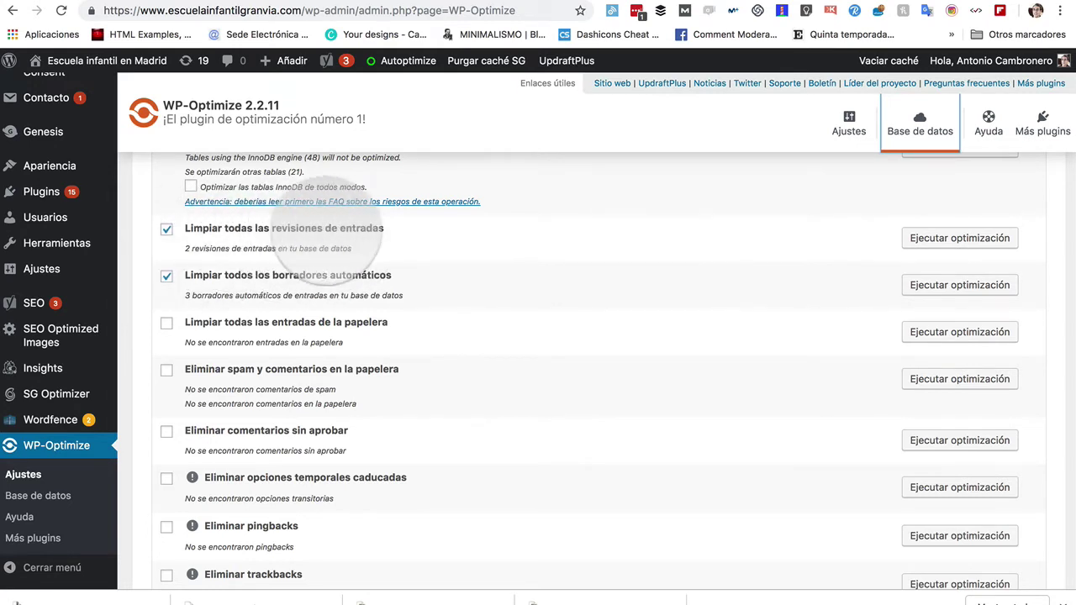
{"action": "left_click", "coordinate": [960, 238]}
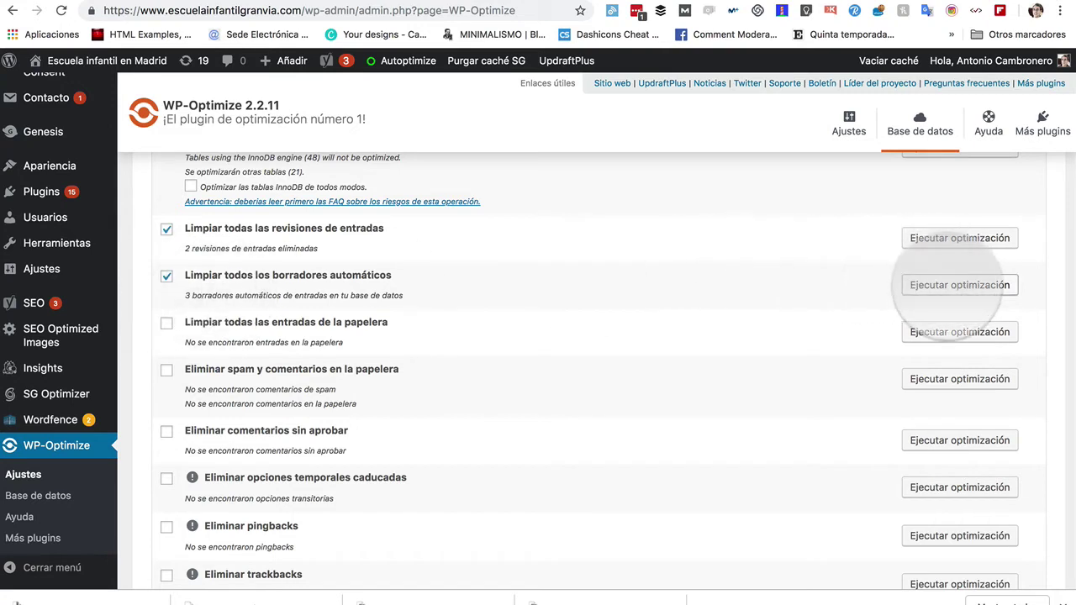
{"action": "left_click", "coordinate": [959, 285]}
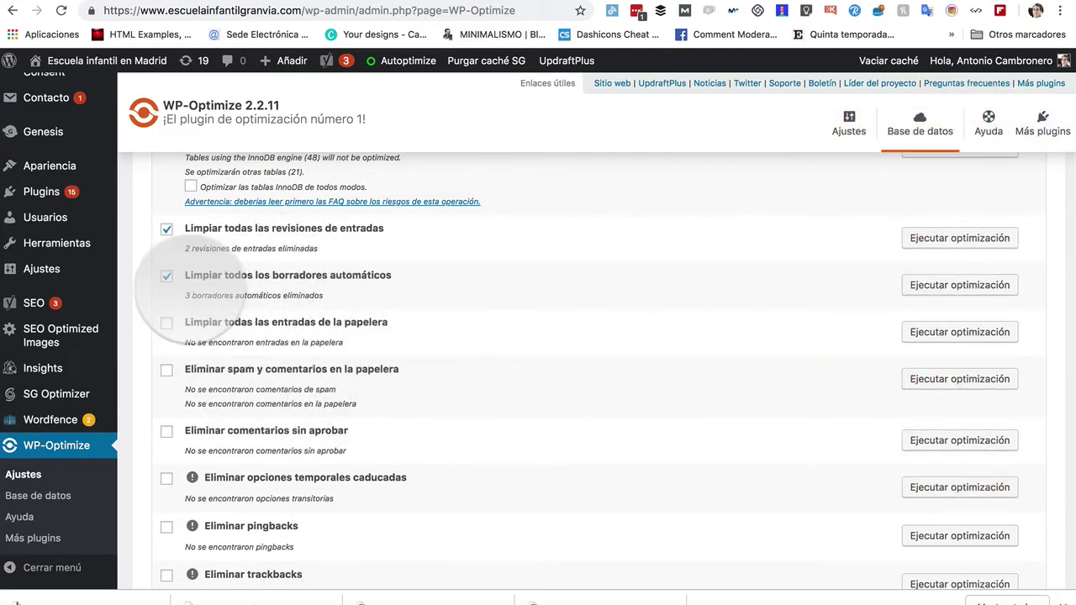
Step: Run the comment metadata cleanup (Limpiar metadatos de comentarios) and check the remaining database optimizations
{"action": "scroll", "coordinate": [227, 425], "scroll_direction": "down", "scroll_amount": 3}
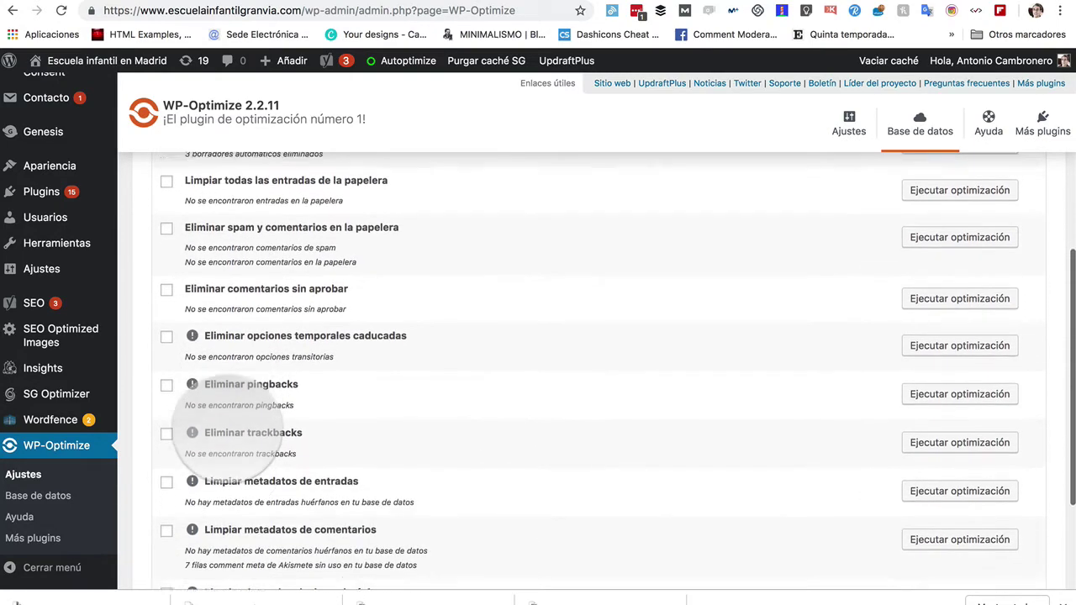
{"action": "scroll", "coordinate": [227, 424], "scroll_direction": "down", "scroll_amount": 3}
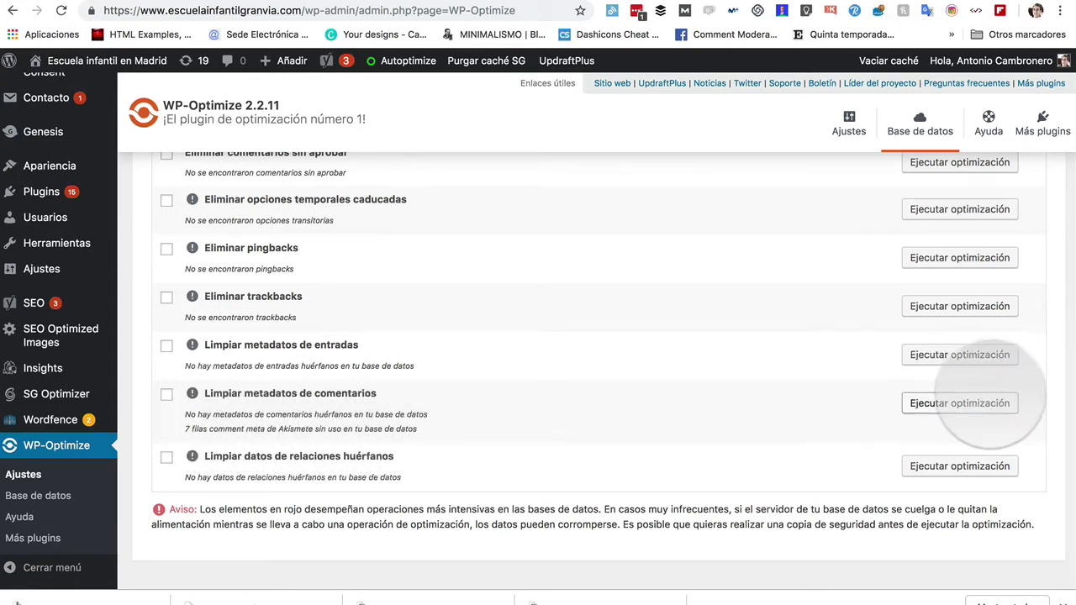
{"action": "left_click", "coordinate": [959, 403]}
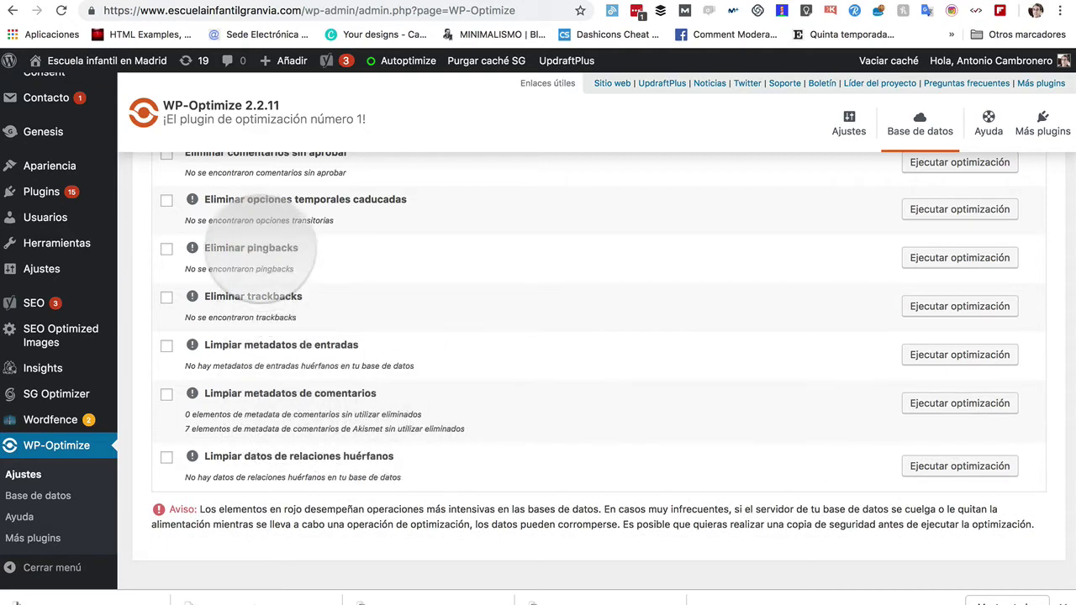
{"action": "scroll", "coordinate": [240, 252], "scroll_direction": "up", "scroll_amount": 2}
{"action": "scroll", "coordinate": [240, 244], "scroll_direction": "down", "scroll_amount": 3}
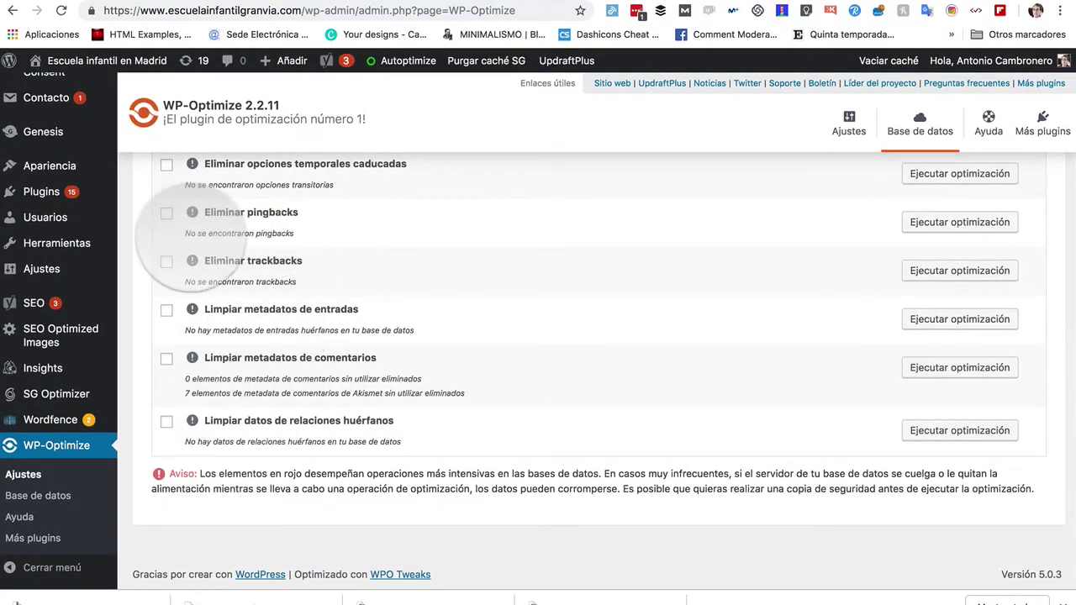
Step: Enable optimizing the InnoDB tables anyway and run the database table optimization
{"action": "scroll", "coordinate": [198, 236], "scroll_direction": "up", "scroll_amount": 5}
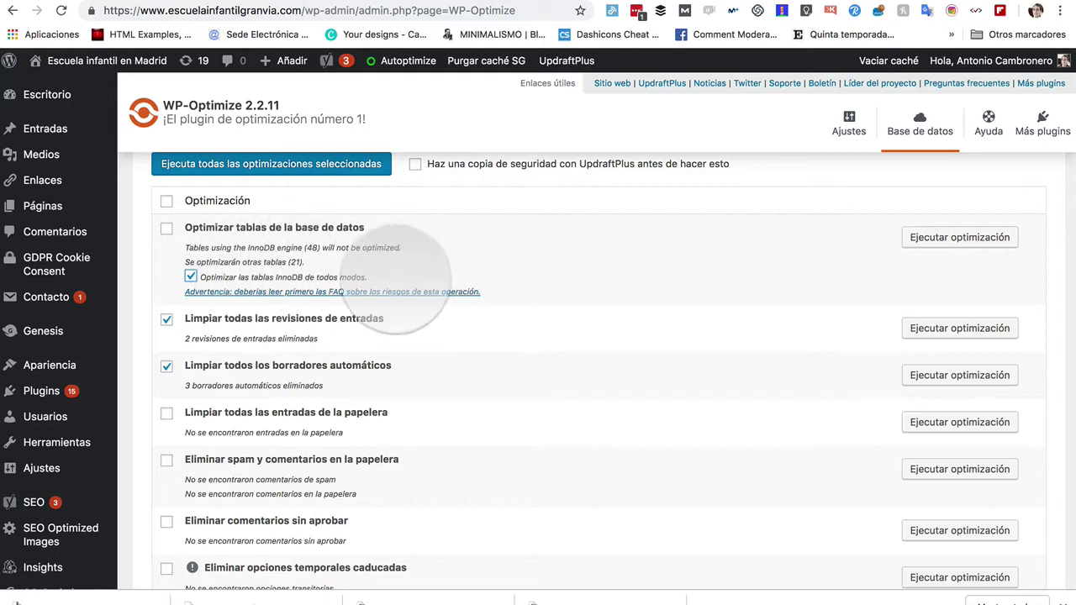
{"action": "left_click", "coordinate": [943, 237]}
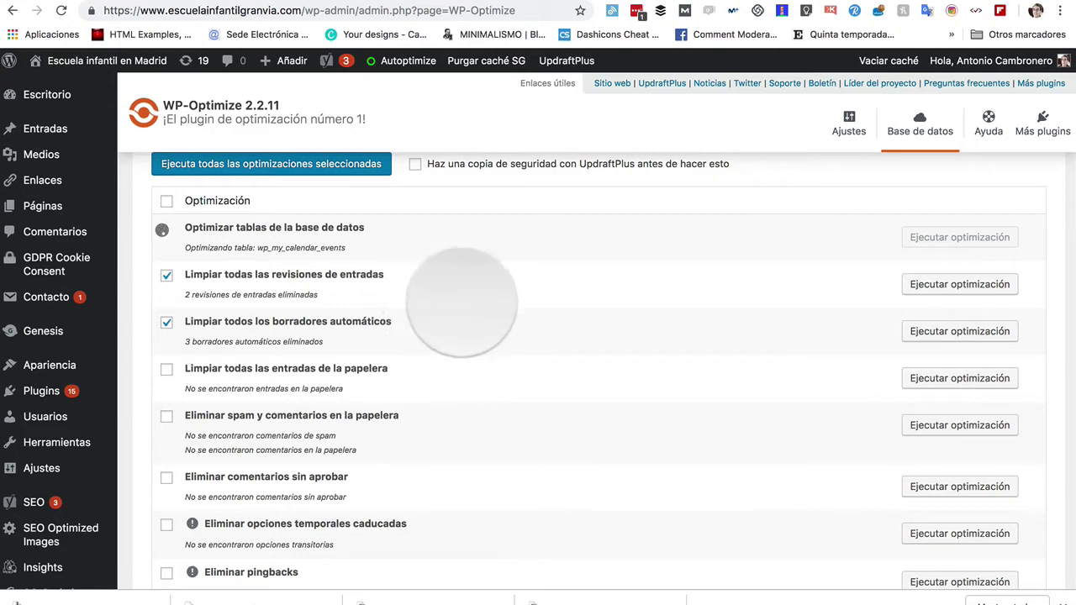
{"action": "scroll", "coordinate": [521, 324], "scroll_direction": "down", "scroll_amount": 1}
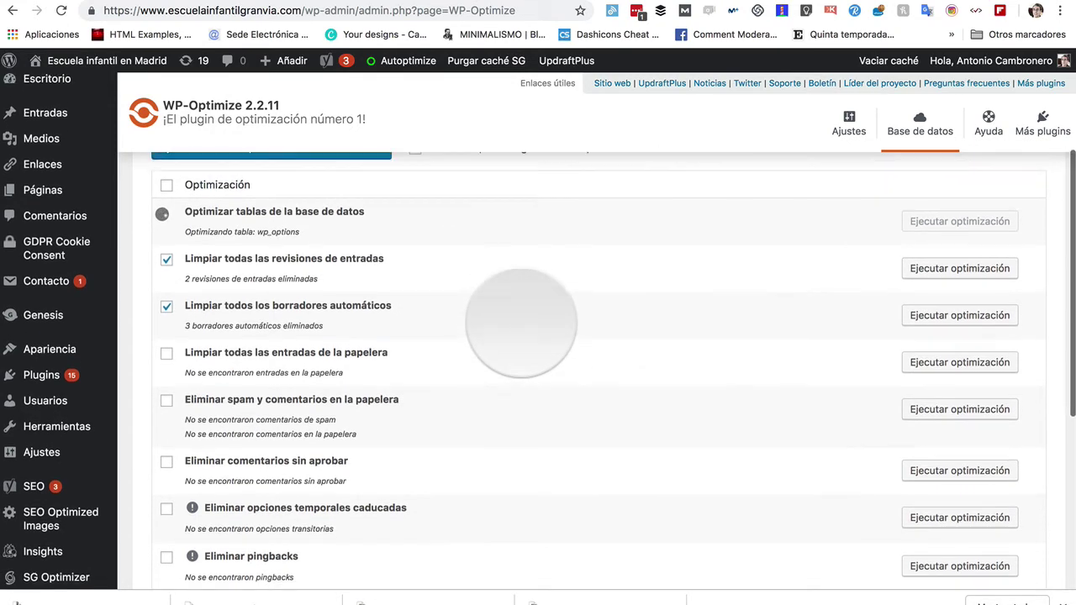
{"action": "scroll", "coordinate": [522, 324], "scroll_direction": "up", "scroll_amount": 1}
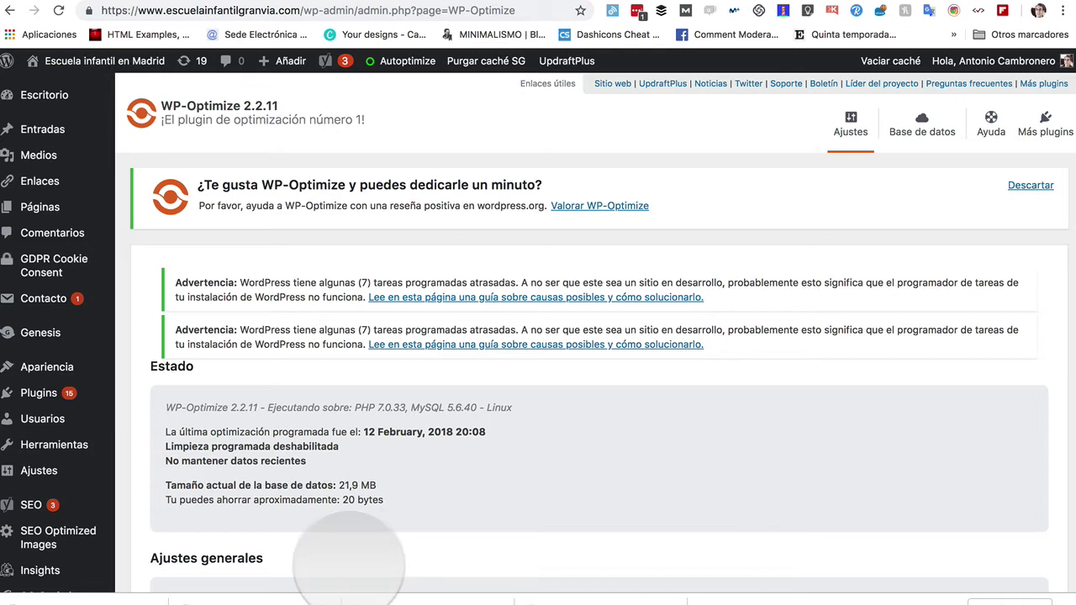
Step: Find the Broken Link Checker plugin in the list of installed plugins
{"action": "left_click", "coordinate": [39, 392]}
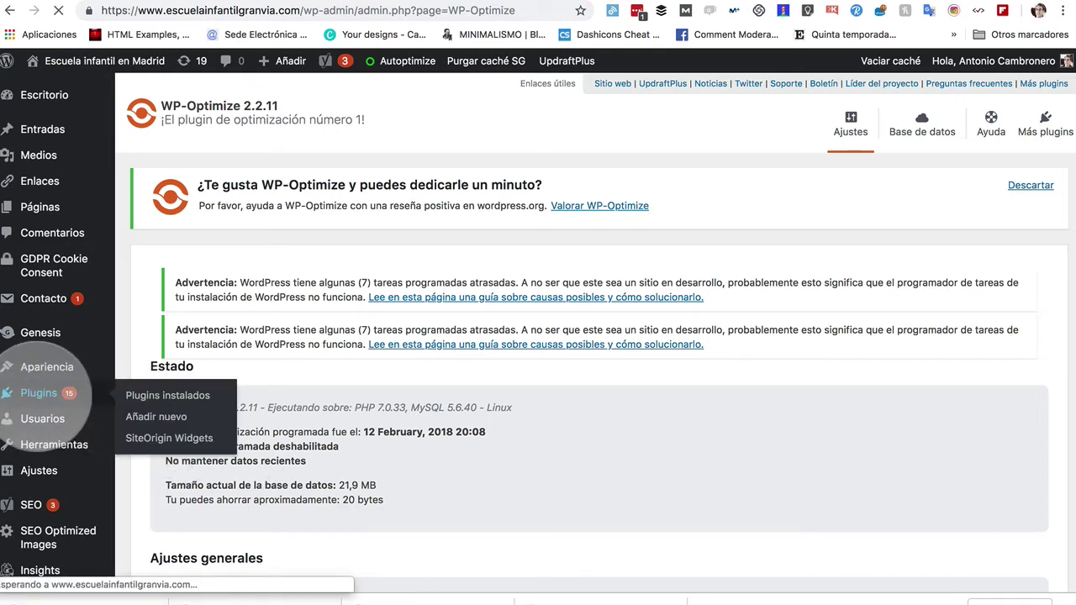
{"action": "scroll", "coordinate": [206, 425], "scroll_direction": "down", "scroll_amount": 5}
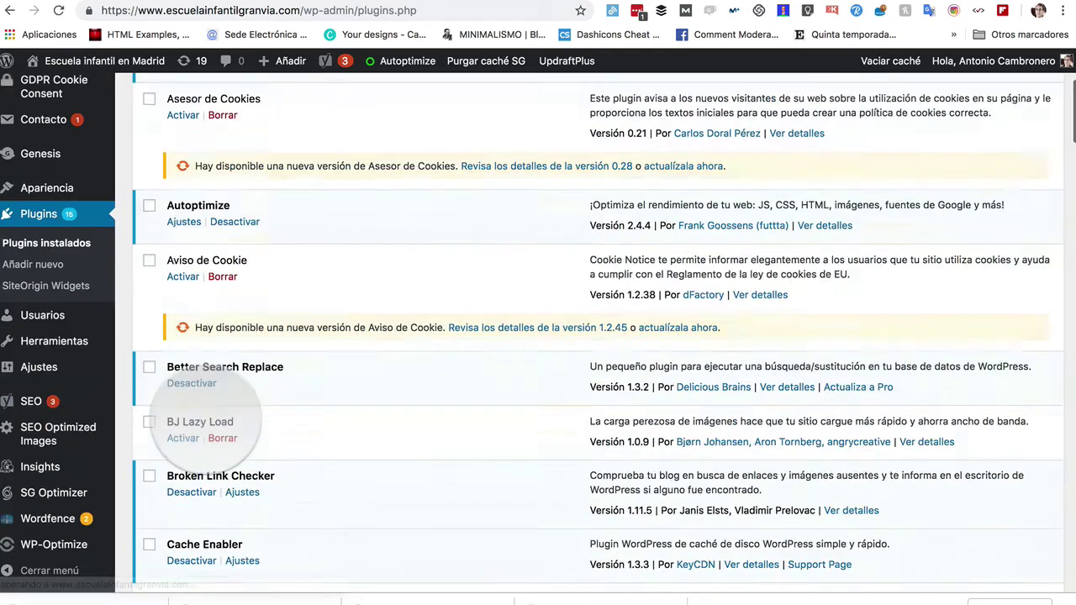
{"action": "scroll", "coordinate": [206, 424], "scroll_direction": "down", "scroll_amount": 7}
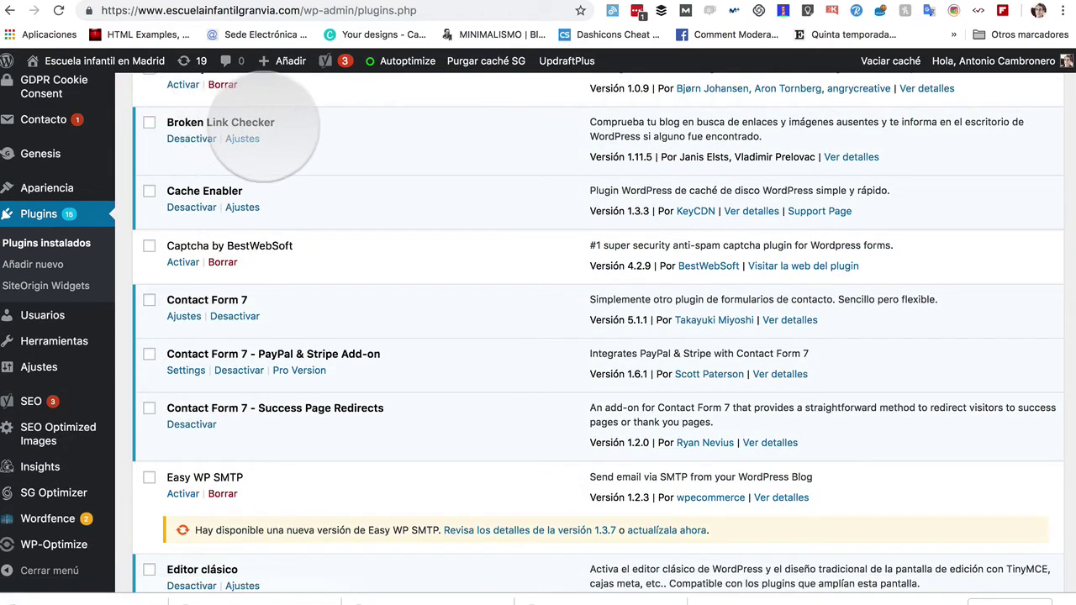
{"action": "left_click_drag", "start_coordinate": [275, 123], "coordinate": [166, 122]}
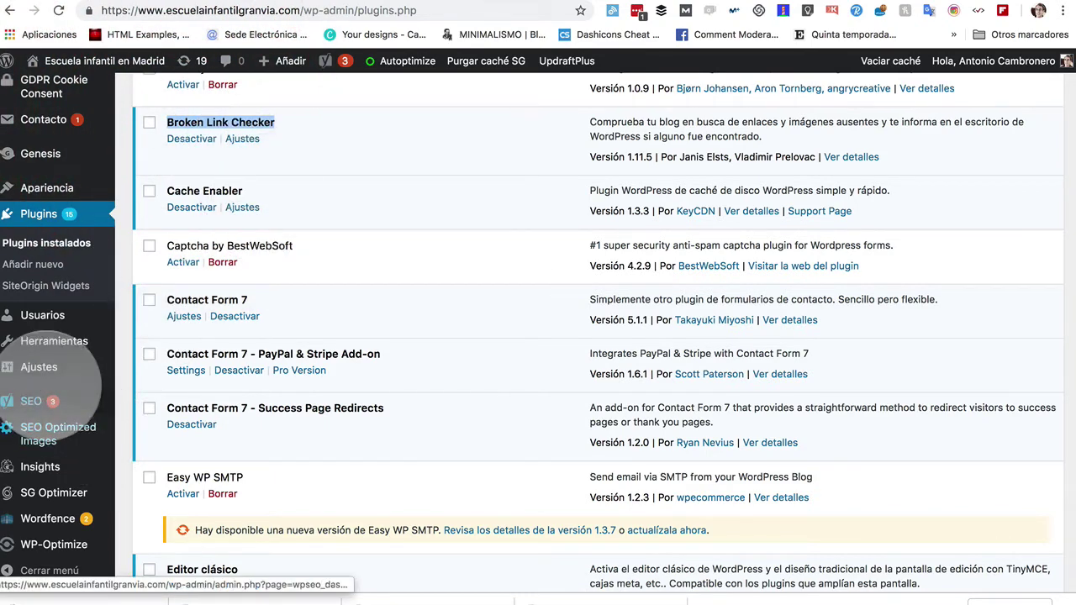
Step: Open the Broken Link Checker options (Comprobador de enlaces) and go from its status section to the list of broken links
{"action": "mouse_move", "coordinate": [39, 367]}
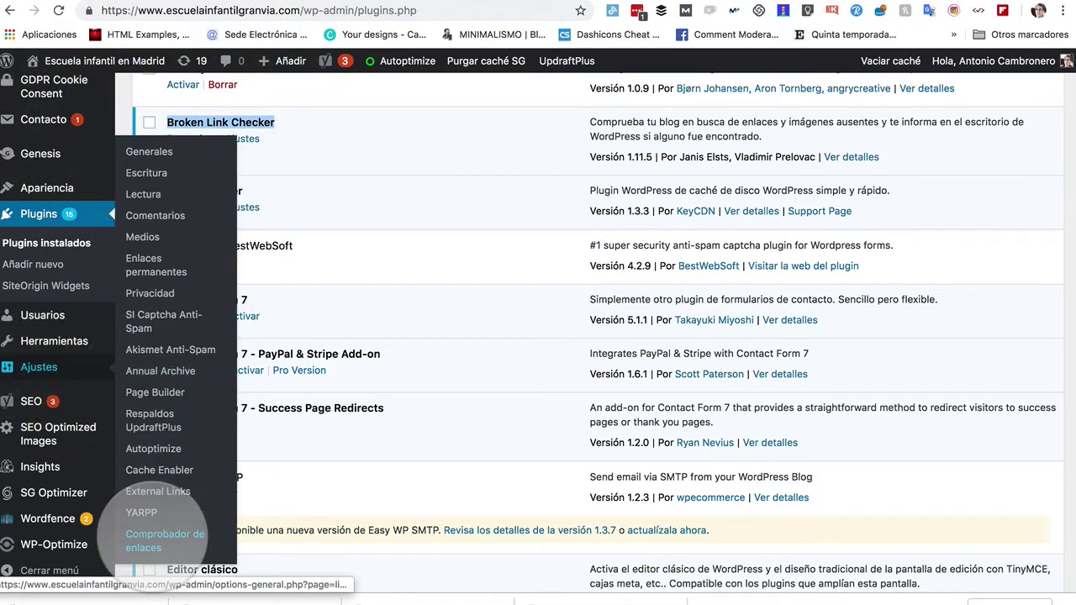
{"action": "left_click", "coordinate": [158, 539]}
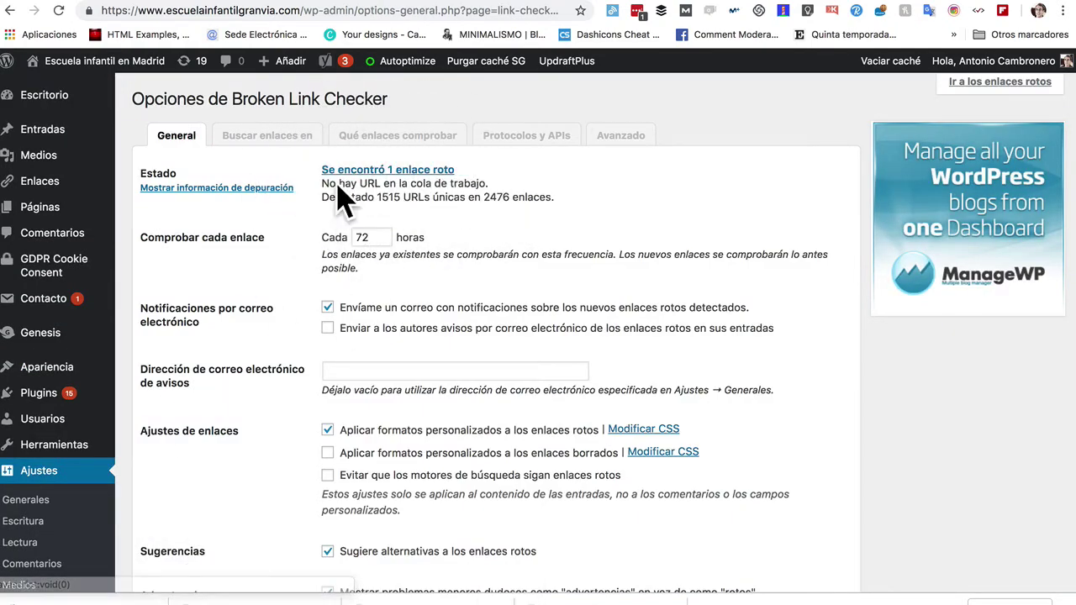
{"action": "left_click", "coordinate": [370, 171]}
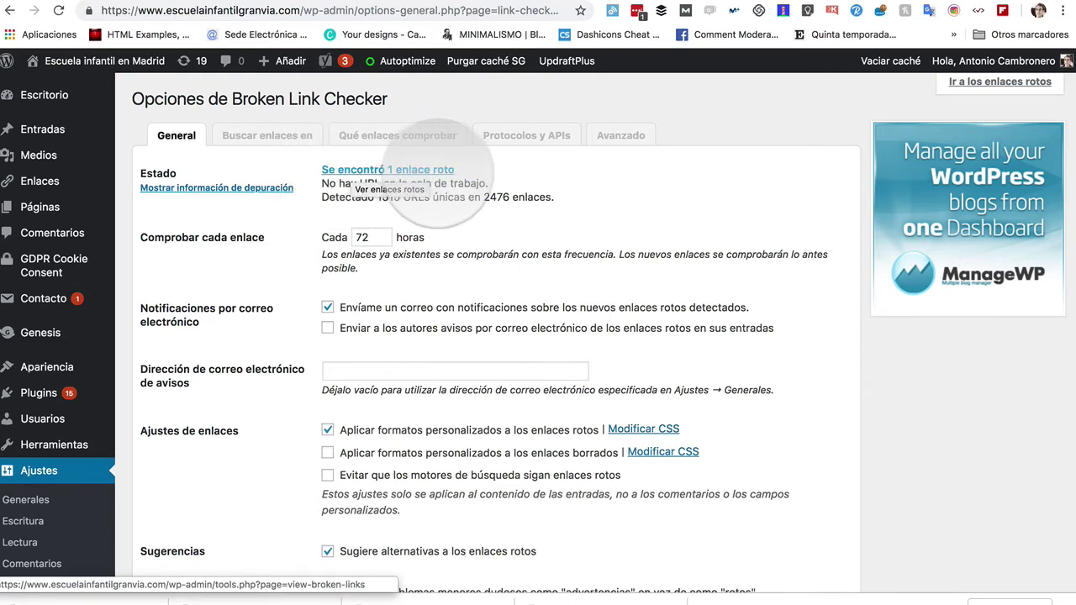
{"action": "left_click", "coordinate": [401, 171]}
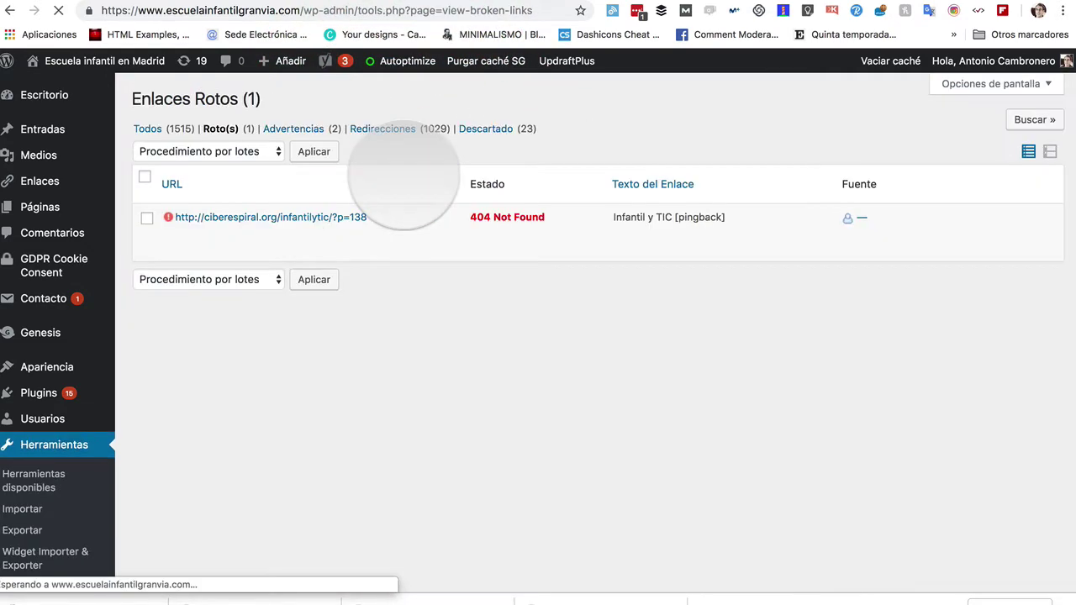
Step: Check the source comment of the broken ciberespiral.org link and return to the broken links list
{"action": "mouse_move", "coordinate": [384, 211]}
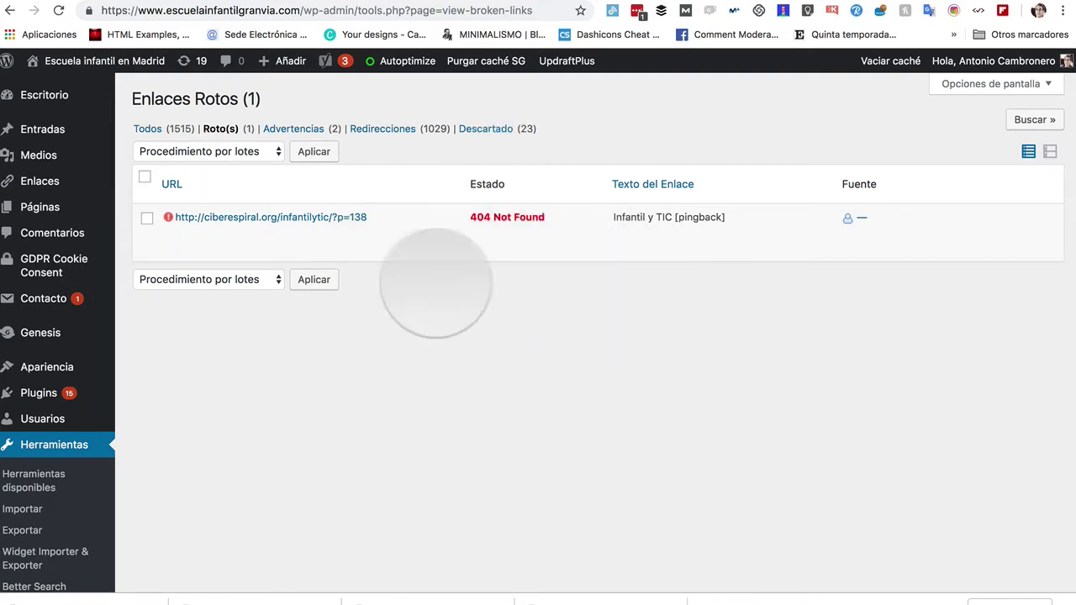
{"action": "mouse_move", "coordinate": [654, 211]}
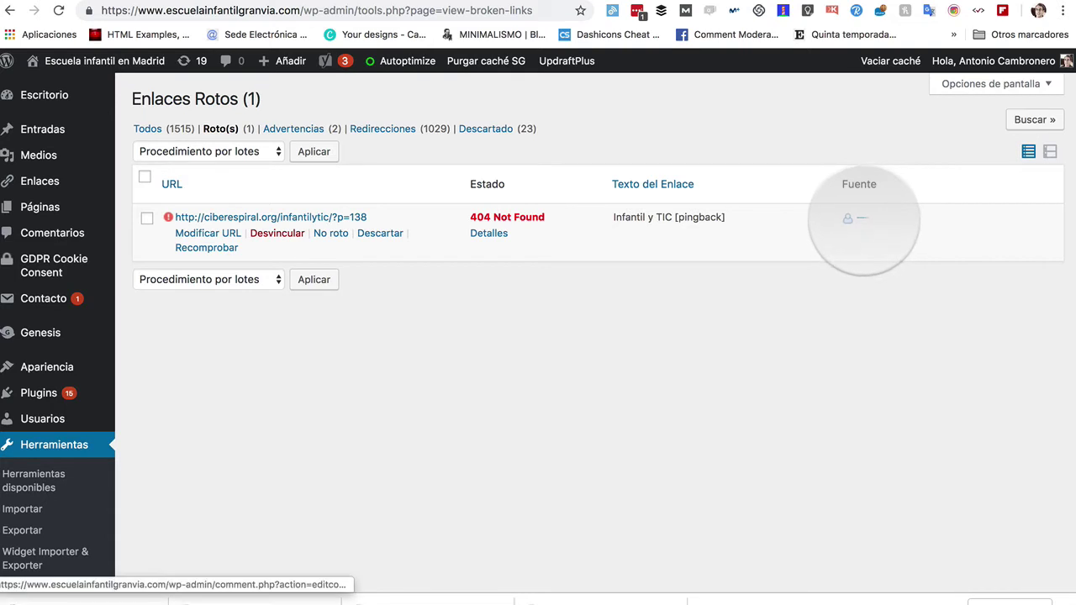
{"action": "left_click", "coordinate": [862, 219]}
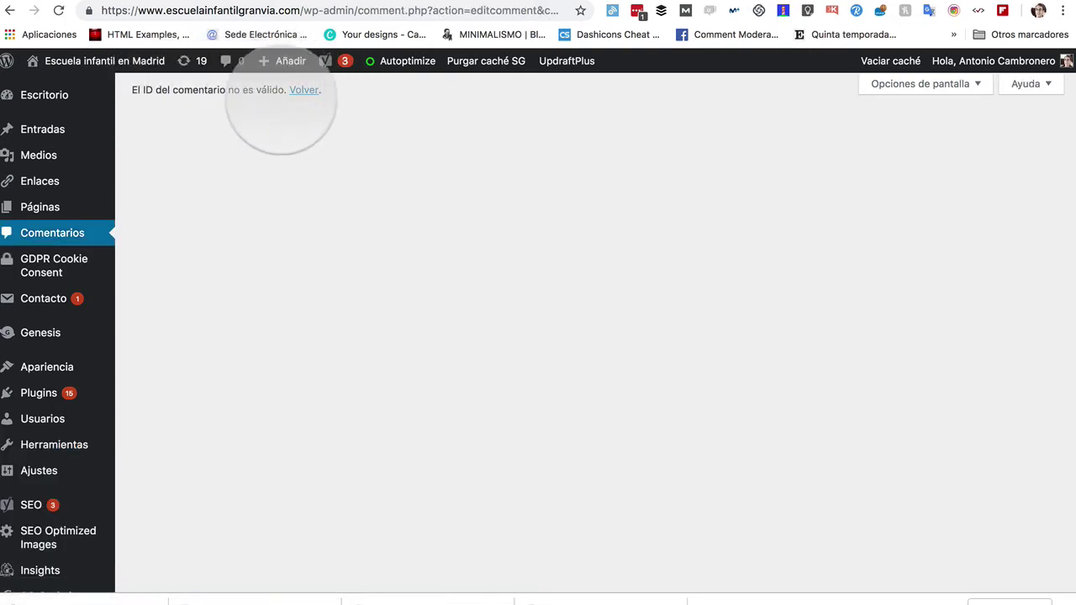
{"action": "left_click", "coordinate": [304, 90]}
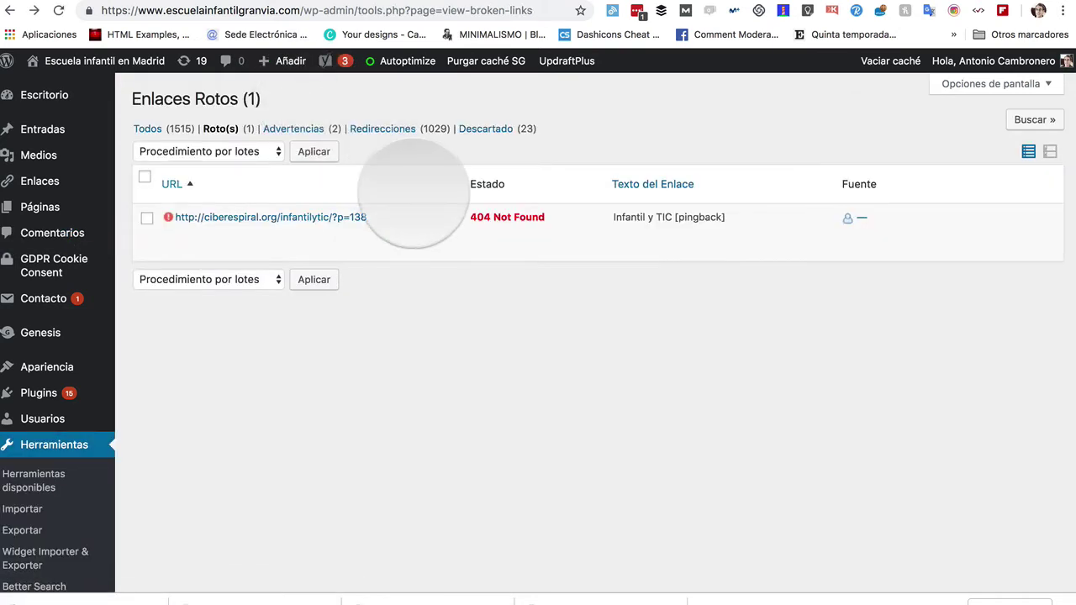
Step: Review the bulk actions available for broken links and dismiss the broken ciberespiral.org link (Descartar)
{"action": "mouse_move", "coordinate": [481, 252]}
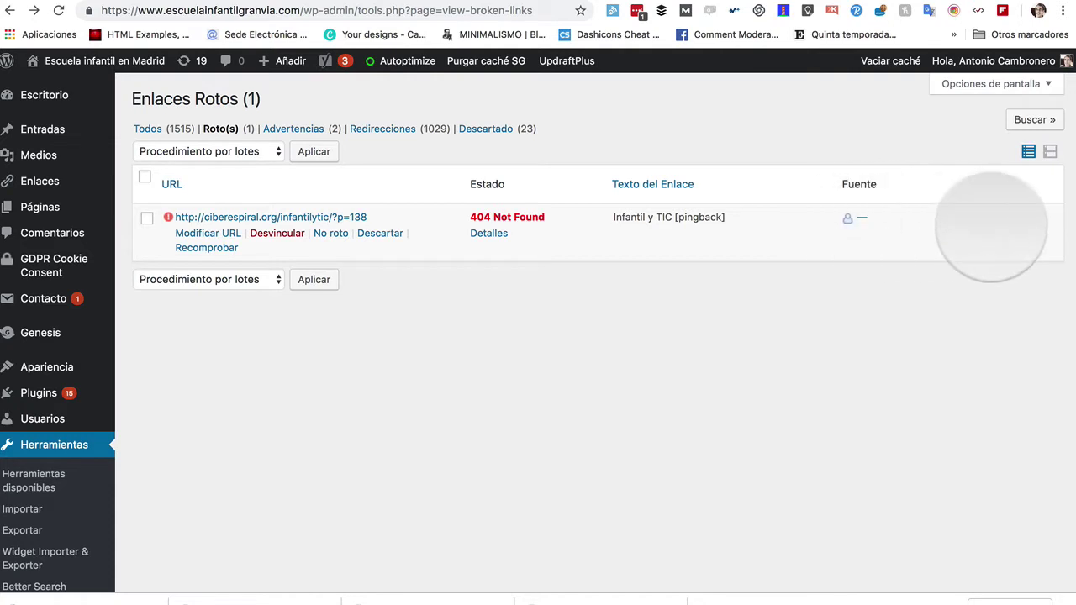
{"action": "left_click", "coordinate": [286, 176]}
{"action": "mouse_move", "coordinate": [384, 260]}
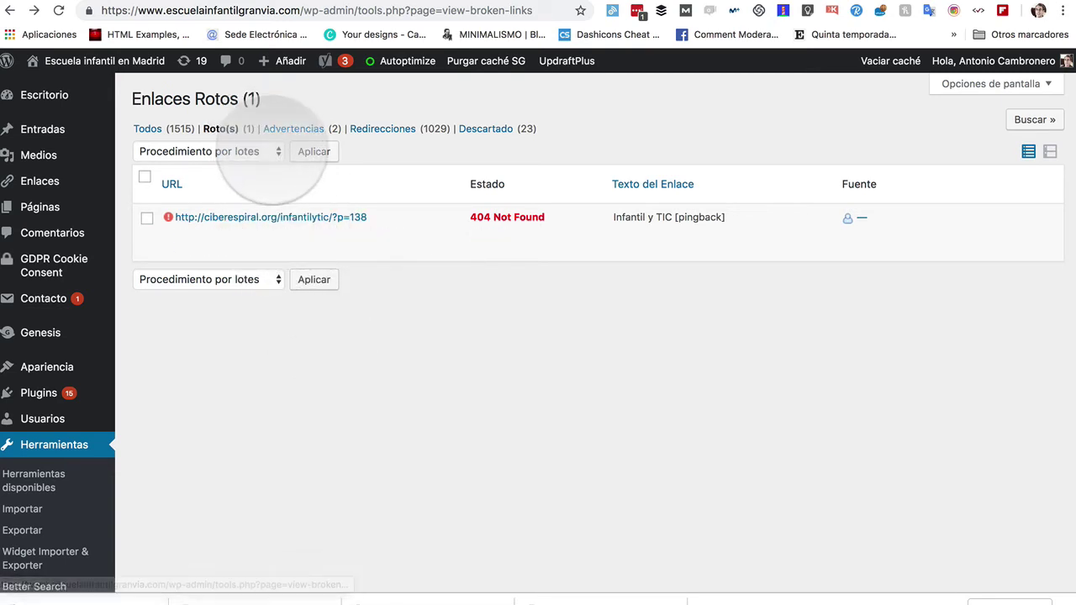
{"action": "left_click", "coordinate": [269, 151]}
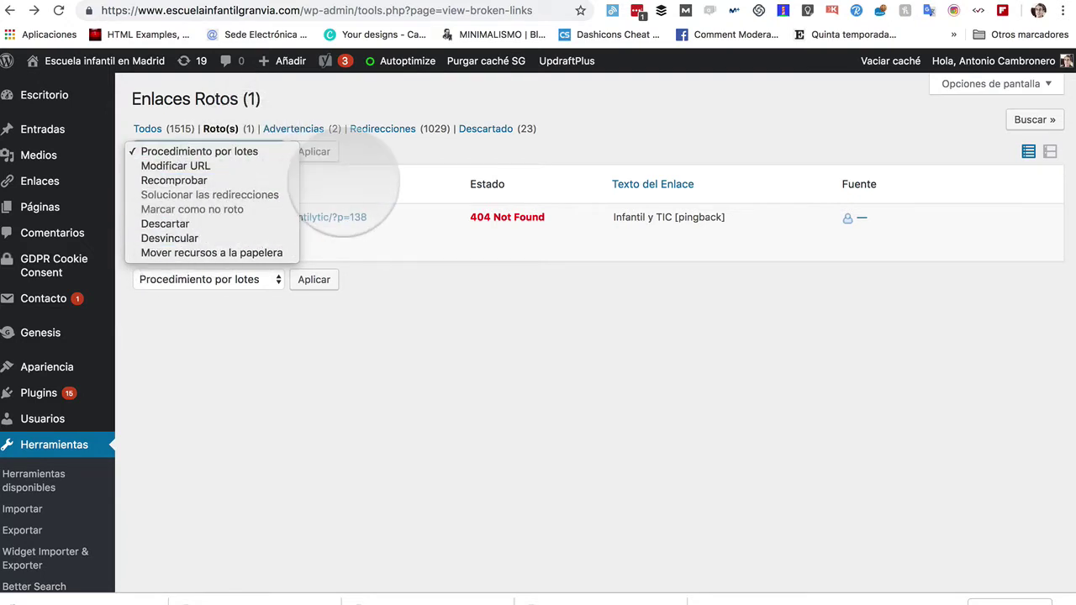
{"action": "left_click", "coordinate": [312, 151]}
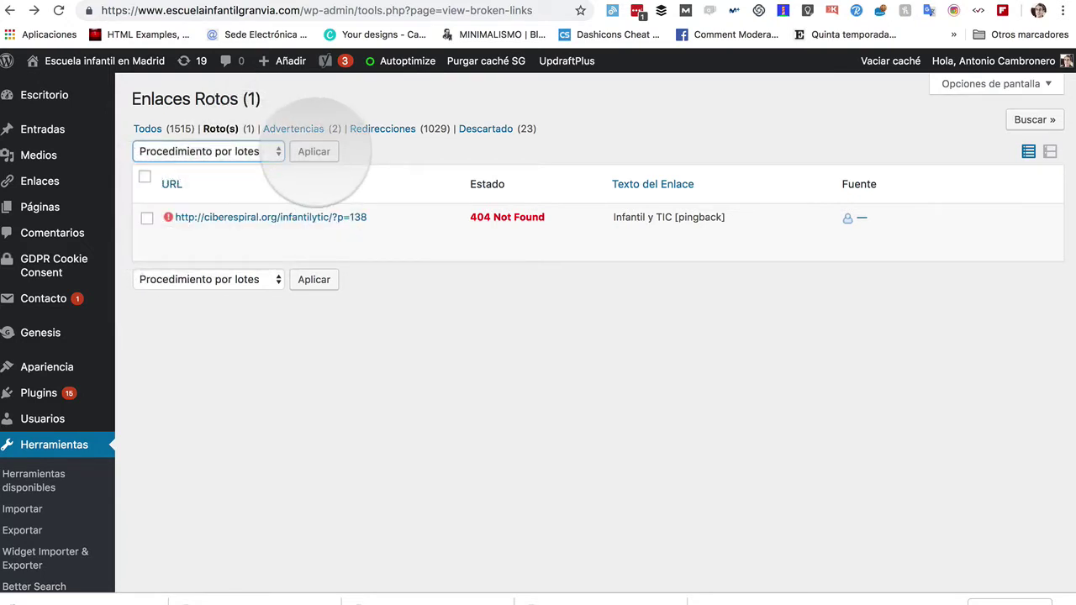
{"action": "mouse_move", "coordinate": [361, 246]}
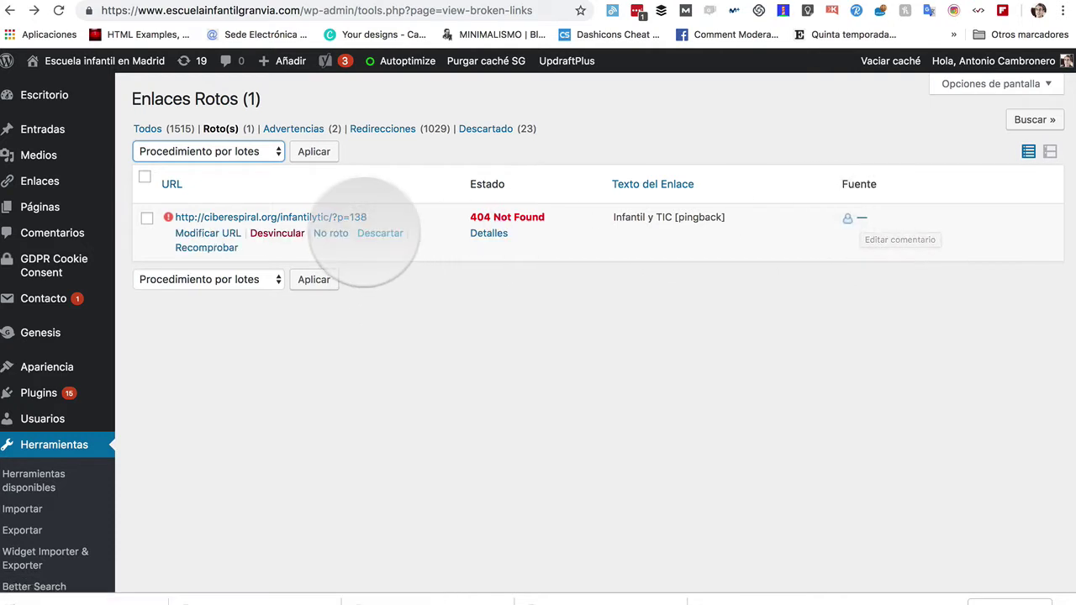
{"action": "left_click", "coordinate": [380, 233]}
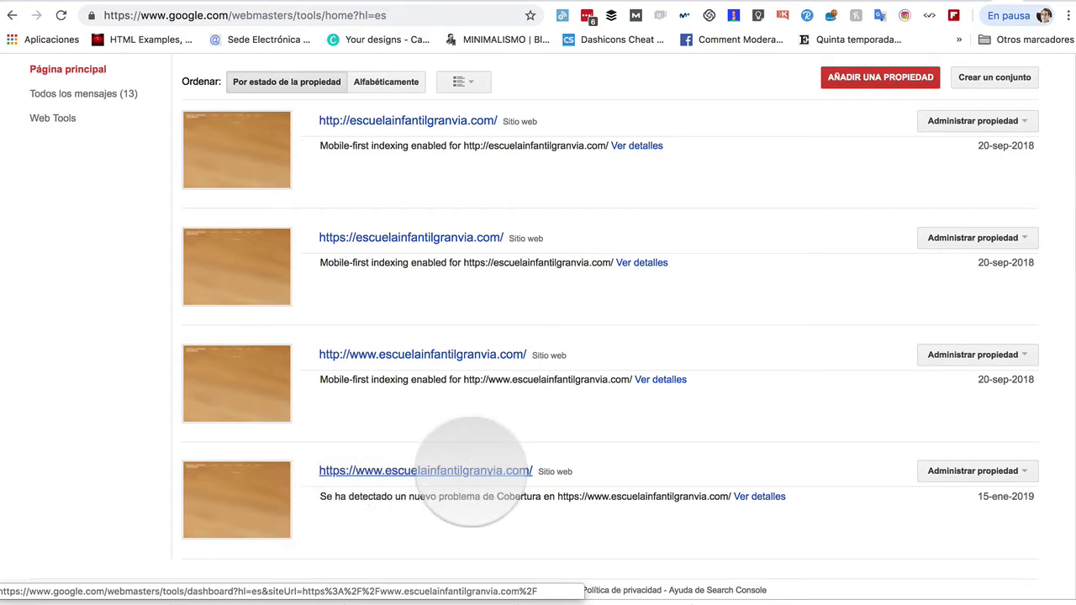
{"action": "left_click", "coordinate": [467, 471]}
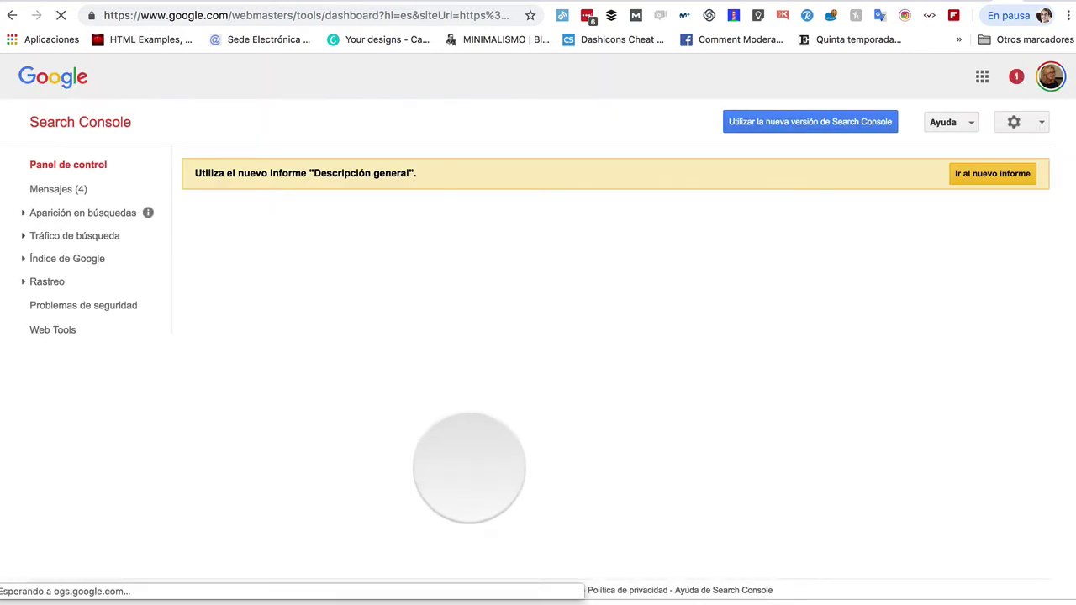
{"action": "scroll", "coordinate": [563, 388], "scroll_direction": "down", "scroll_amount": 3}
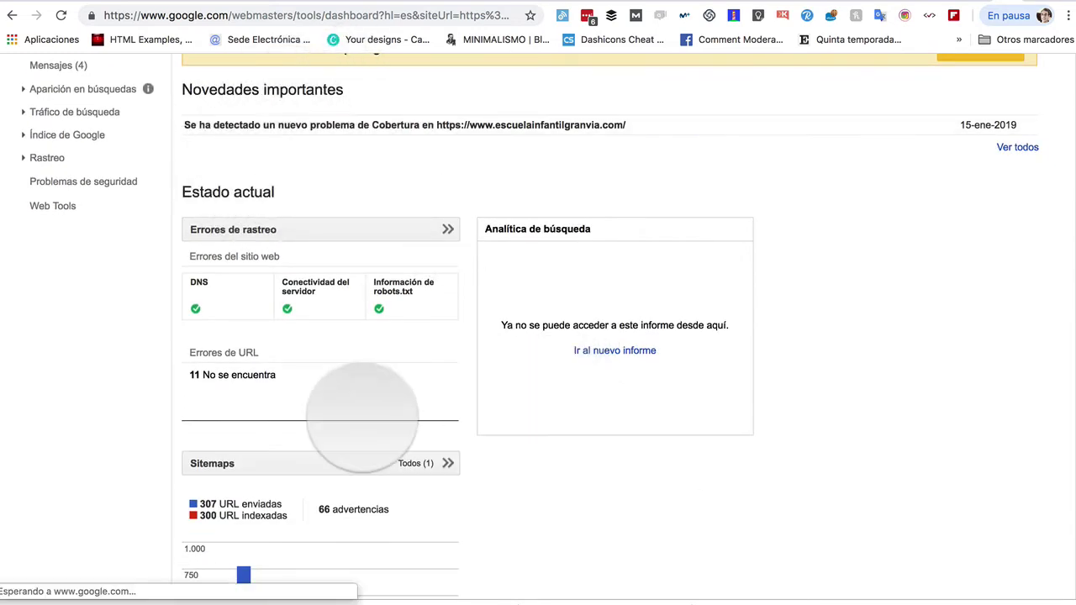
{"action": "scroll", "coordinate": [356, 420], "scroll_direction": "down", "scroll_amount": 3}
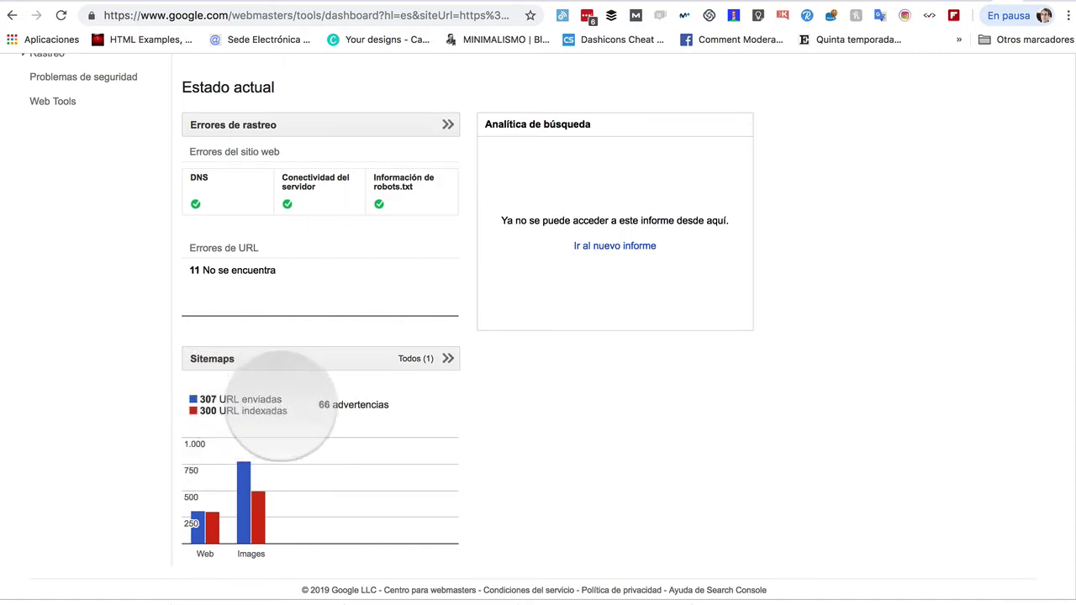
{"action": "scroll", "coordinate": [275, 420], "scroll_direction": "up", "scroll_amount": 1}
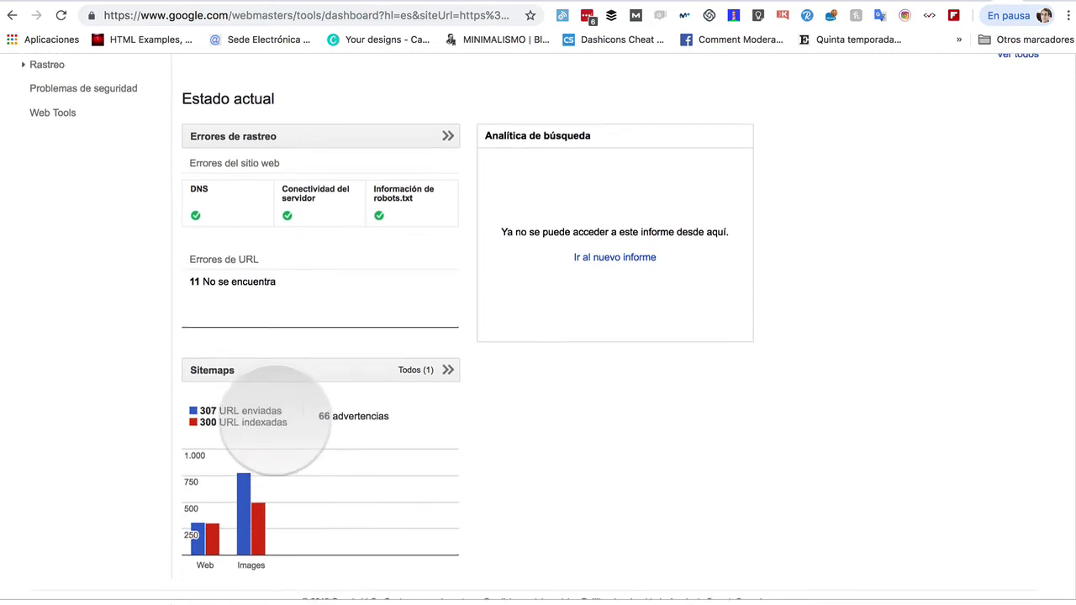
{"action": "left_click", "coordinate": [252, 225]}
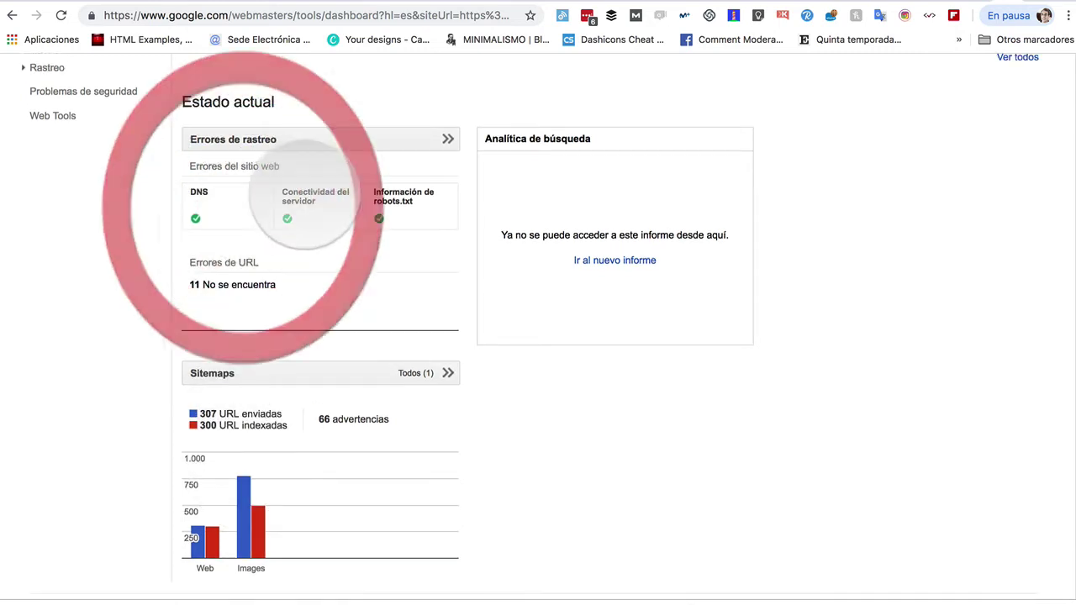
{"action": "scroll", "coordinate": [311, 202], "scroll_direction": "up", "scroll_amount": 5}
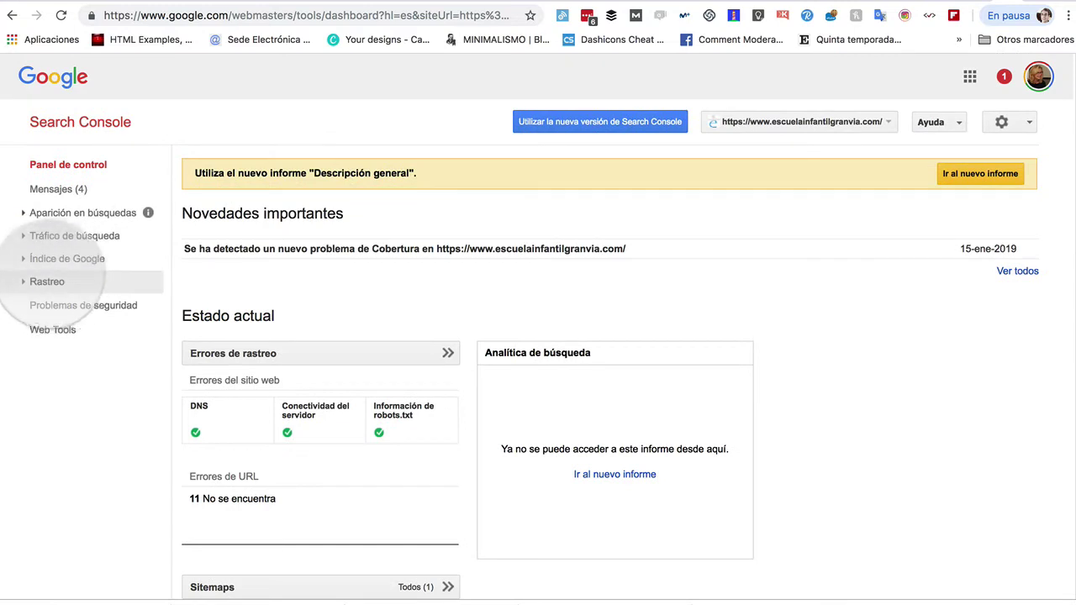
Step: Open the crawl errors report (Errores de rastreo) and examine the URL errors and the affected pages
{"action": "left_click", "coordinate": [47, 282]}
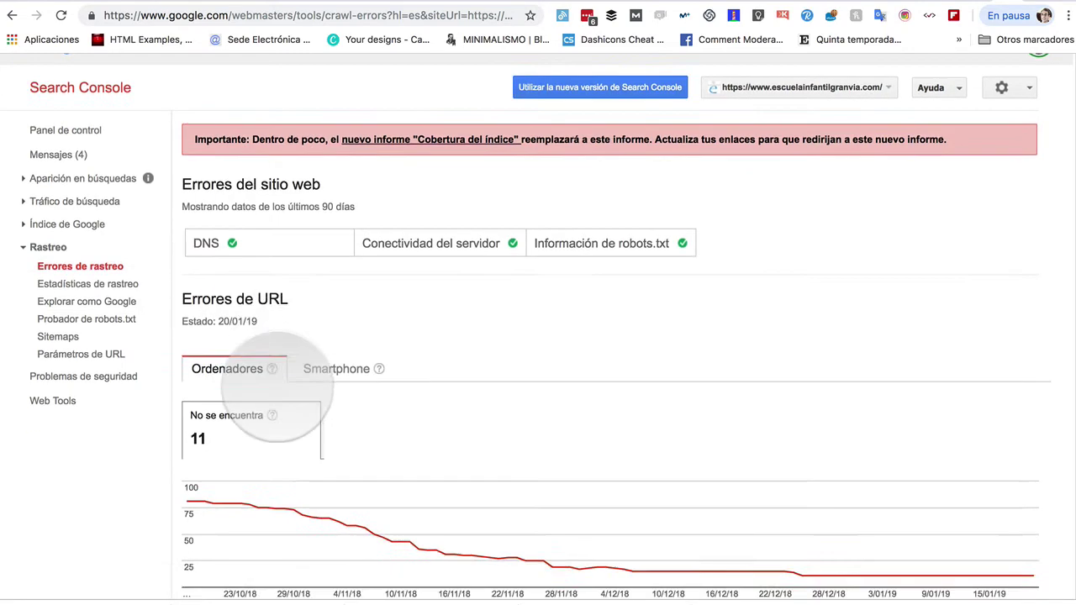
{"action": "scroll", "coordinate": [206, 261], "scroll_direction": "down", "scroll_amount": 5}
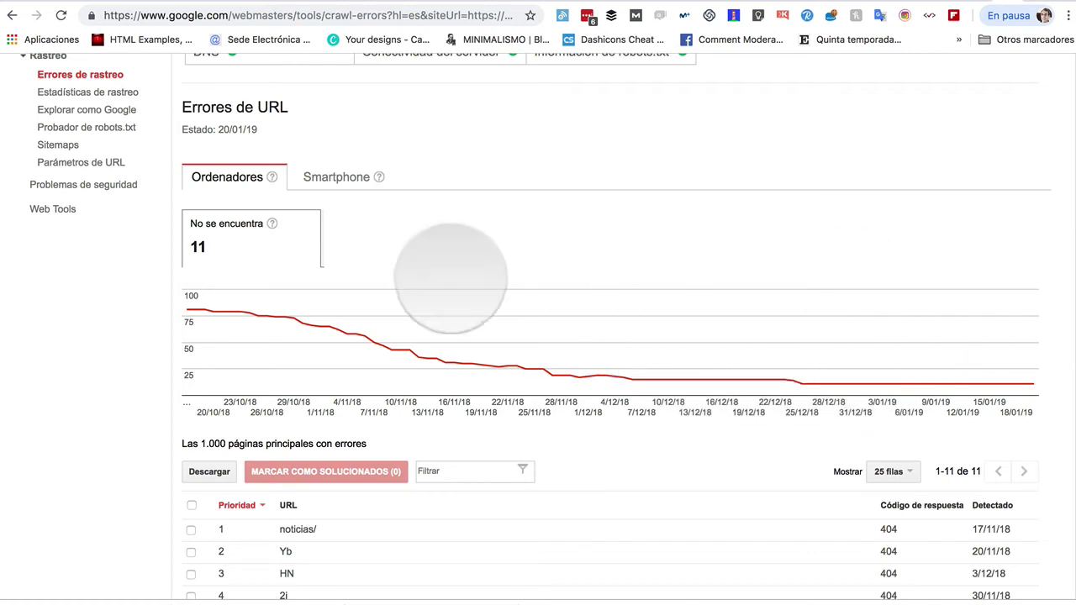
{"action": "scroll", "coordinate": [88, 361], "scroll_direction": "up", "scroll_amount": 5}
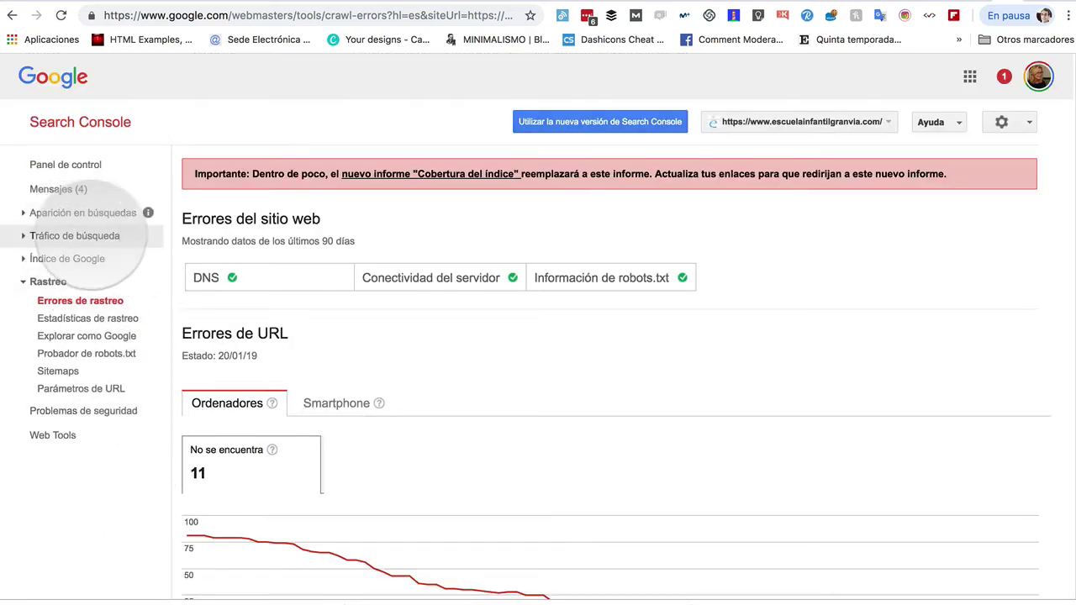
Step: Look over the search traffic reports and inspect the duplicate meta descriptions under HTML improvements (Mejoras de HTML)
{"action": "left_click", "coordinate": [75, 235]}
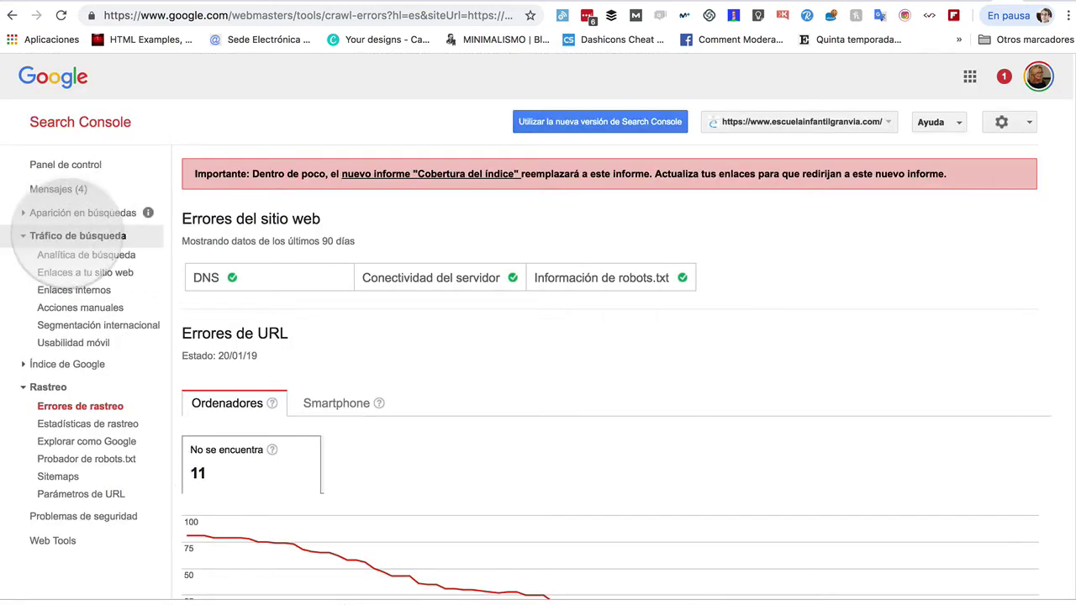
{"action": "left_click", "coordinate": [59, 215]}
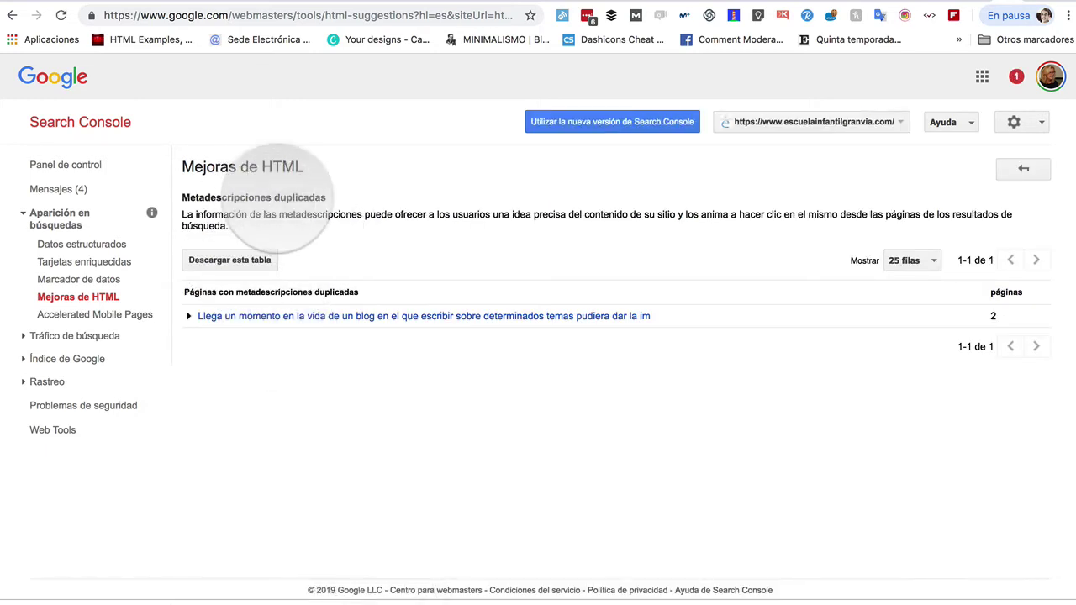
{"action": "left_click", "coordinate": [382, 316]}
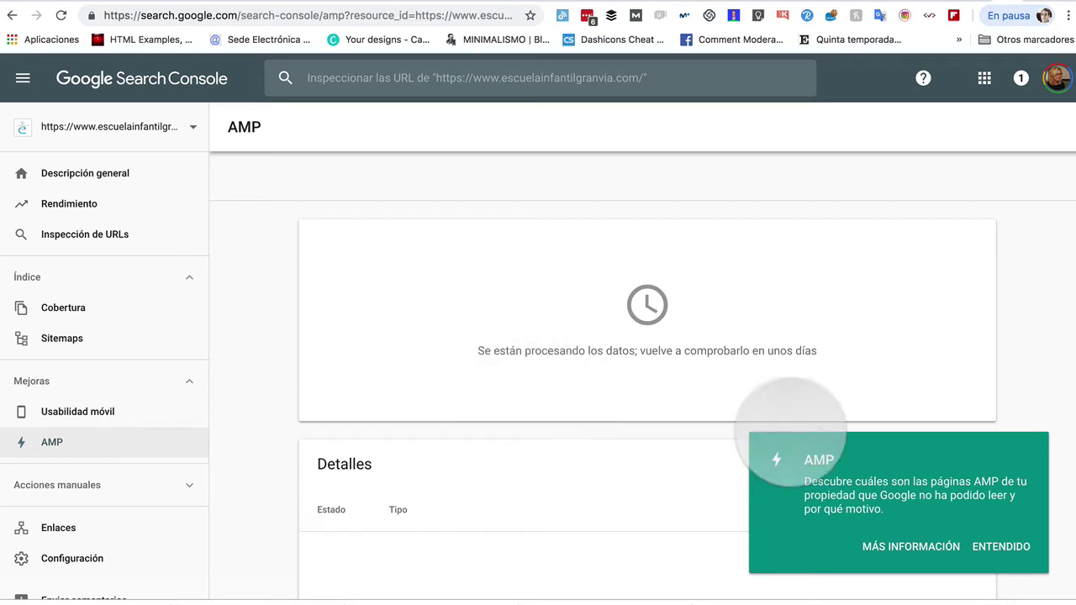
Step: Dismiss the AMP introduction notice, look over the new AMP report and return to the old Search Console
{"action": "left_click", "coordinate": [1000, 543]}
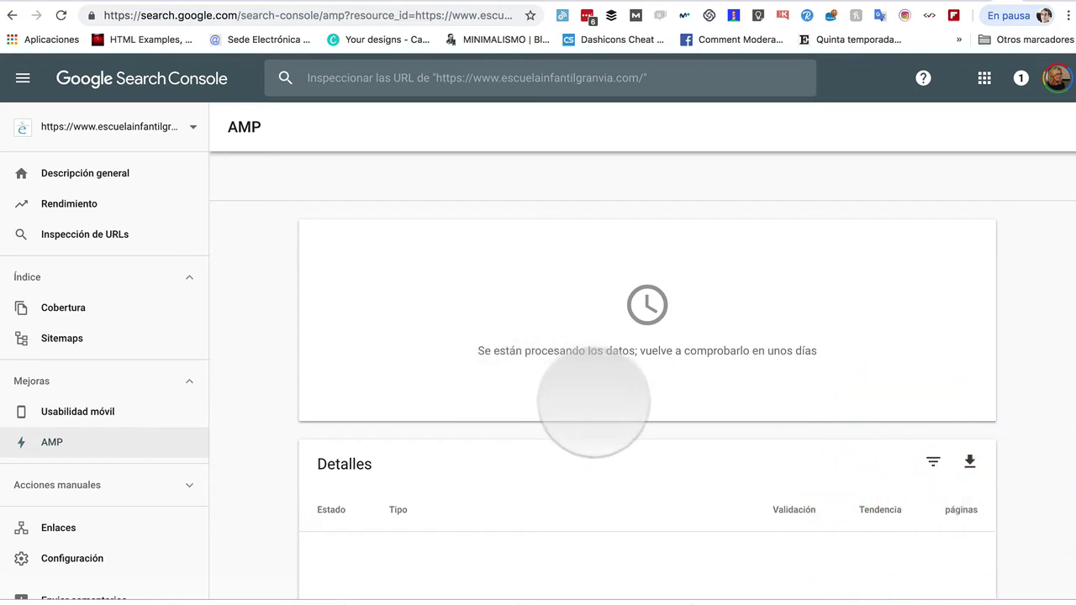
{"action": "scroll", "coordinate": [594, 401], "scroll_direction": "down", "scroll_amount": 5}
{"action": "scroll", "coordinate": [483, 308], "scroll_direction": "up", "scroll_amount": 5}
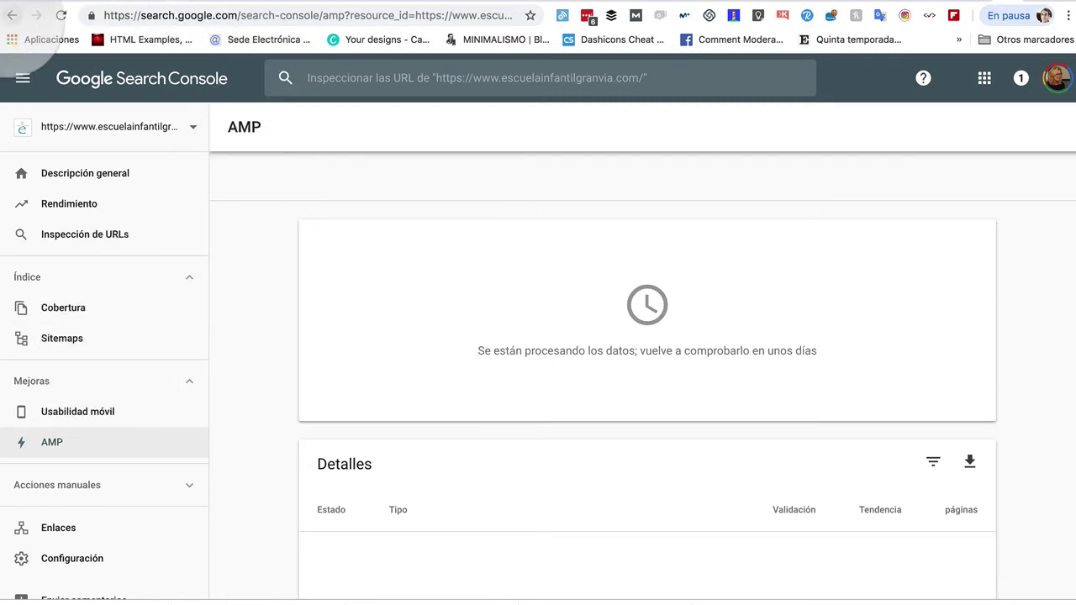
{"action": "left_click", "coordinate": [12, 15]}
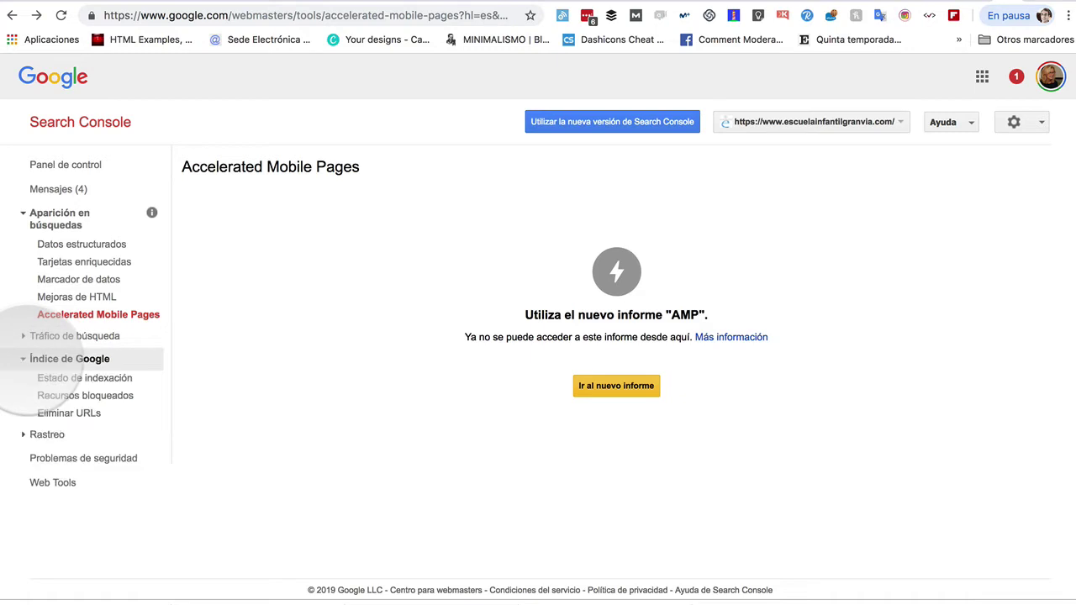
Step: Open the indexing status (Estado de indexación) and go to the new index coverage report
{"action": "left_click", "coordinate": [84, 377]}
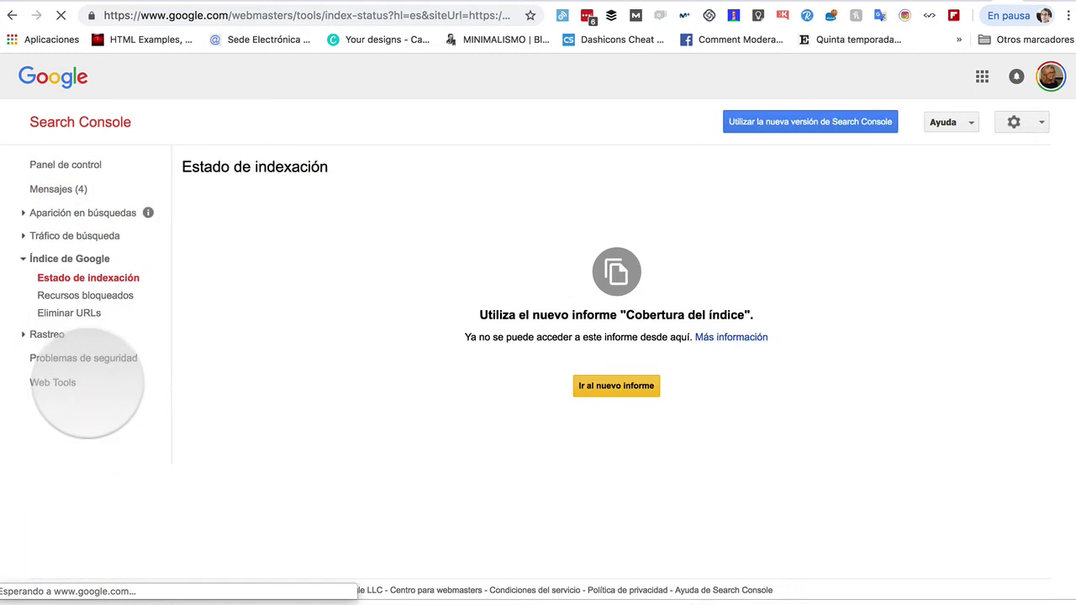
{"action": "left_click", "coordinate": [616, 386]}
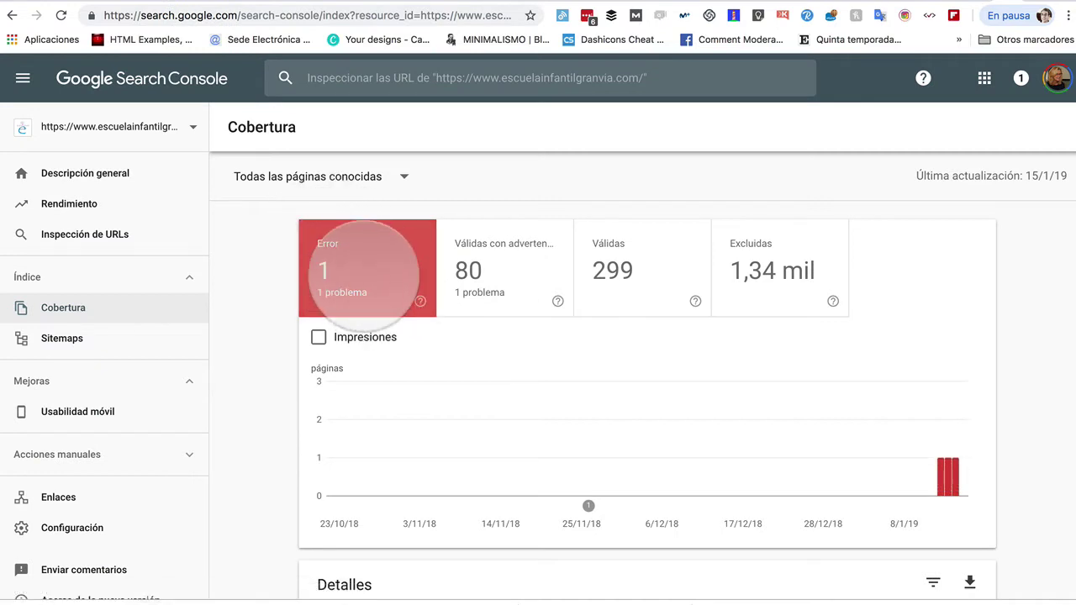
Step: Open the "robots.txt ha bloqueado la URL enviada" error from the coverage details and examine its affected example URL
{"action": "scroll", "coordinate": [361, 336], "scroll_direction": "down", "scroll_amount": 4}
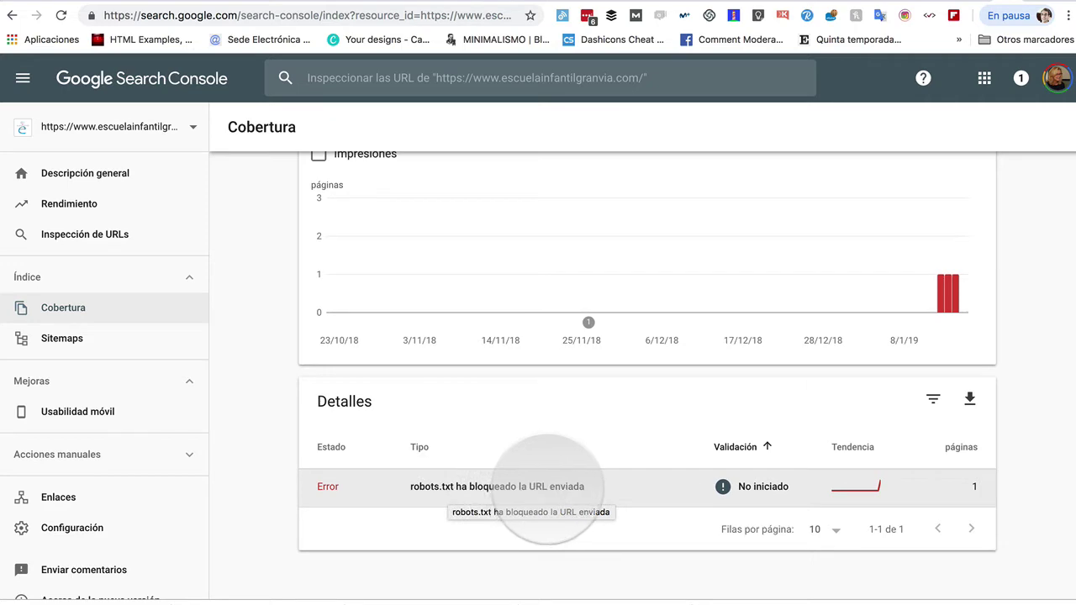
{"action": "left_click", "coordinate": [548, 489]}
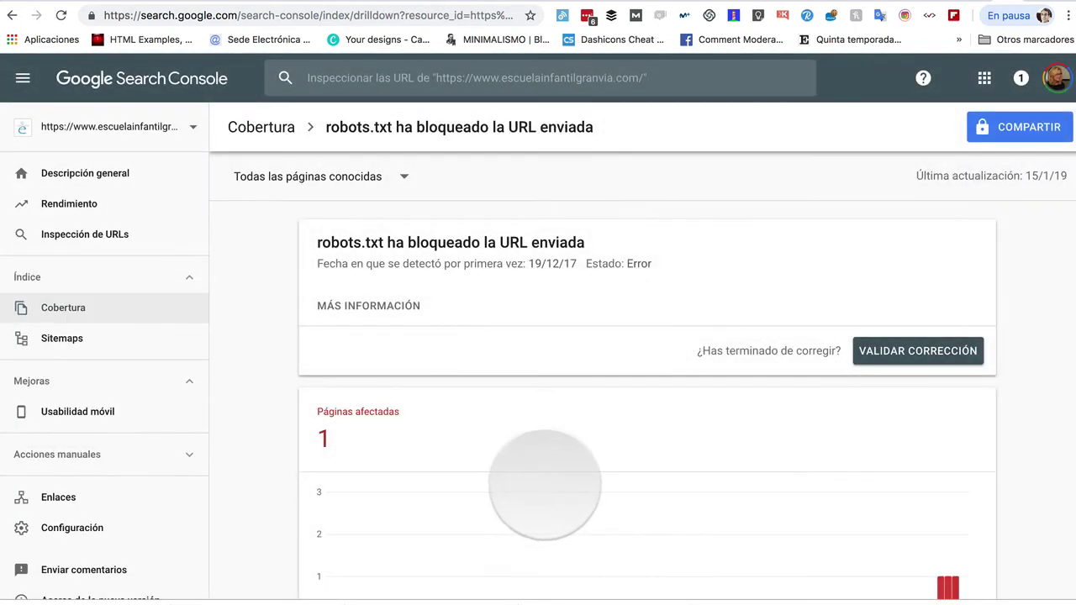
{"action": "scroll", "coordinate": [525, 485], "scroll_direction": "down", "scroll_amount": 1}
{"action": "scroll", "coordinate": [526, 485], "scroll_direction": "down", "scroll_amount": 2}
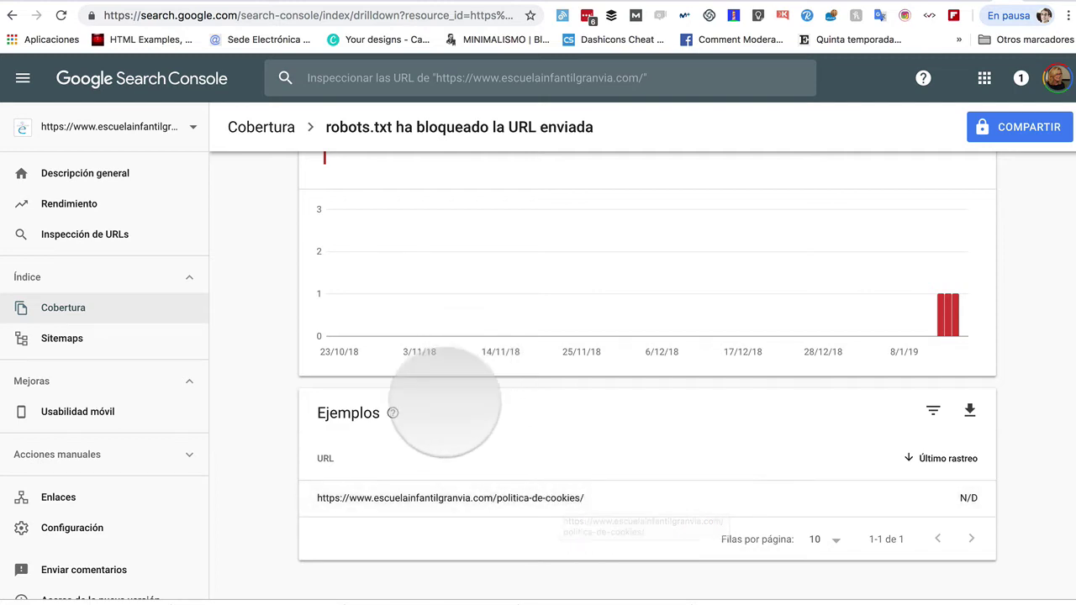
Step: Return to the old Search Console and review the site's Disallow and Sitemap rules in the robots.txt tester (Probador de robots.txt)
{"action": "left_click", "coordinate": [11, 16]}
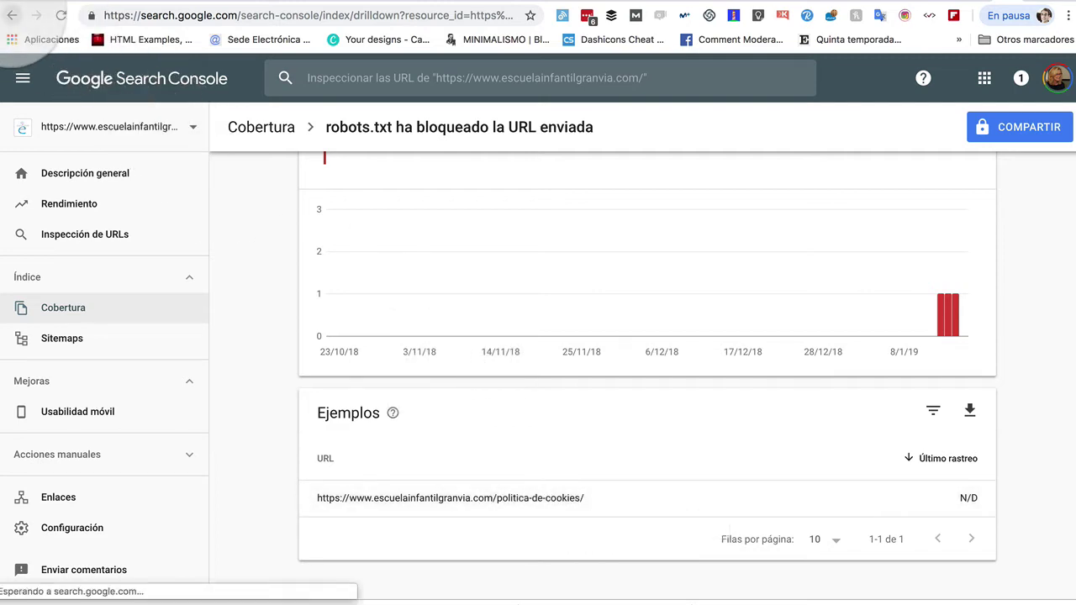
{"action": "left_click", "coordinate": [12, 15]}
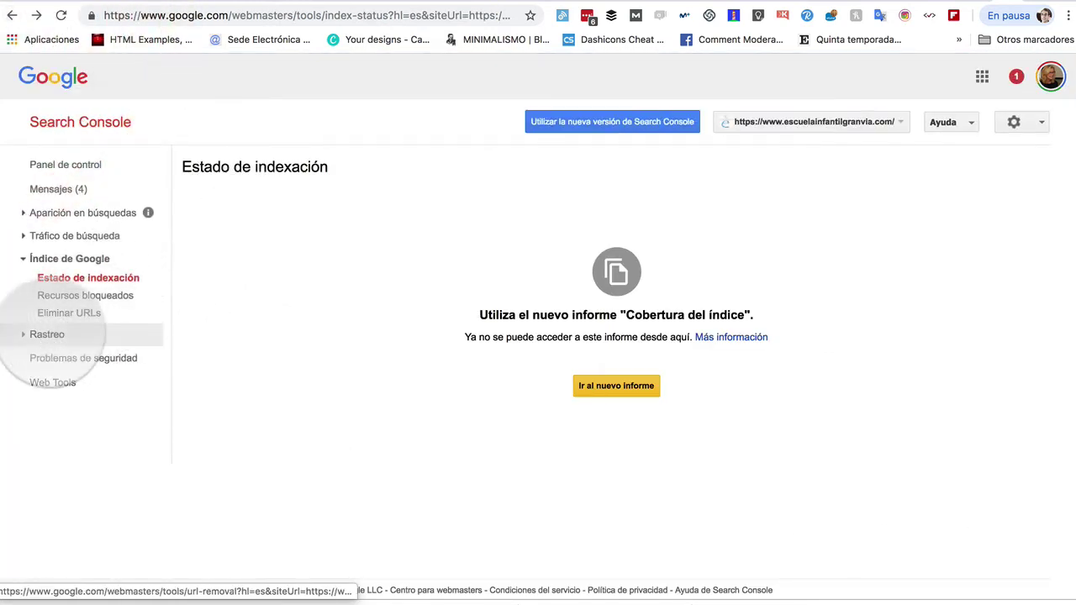
{"action": "left_click", "coordinate": [43, 334]}
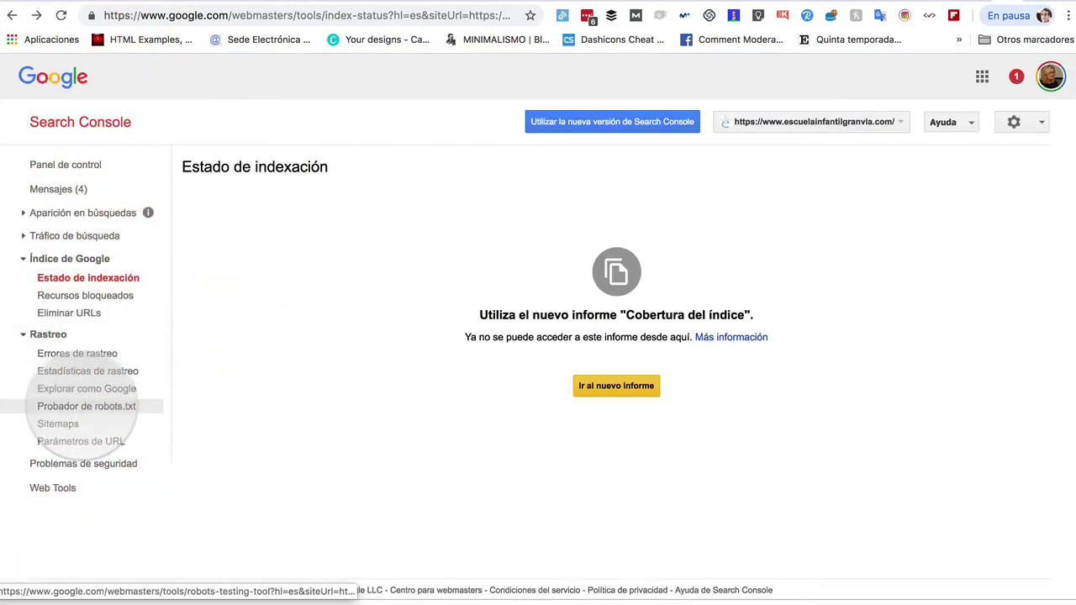
{"action": "left_click", "coordinate": [84, 406]}
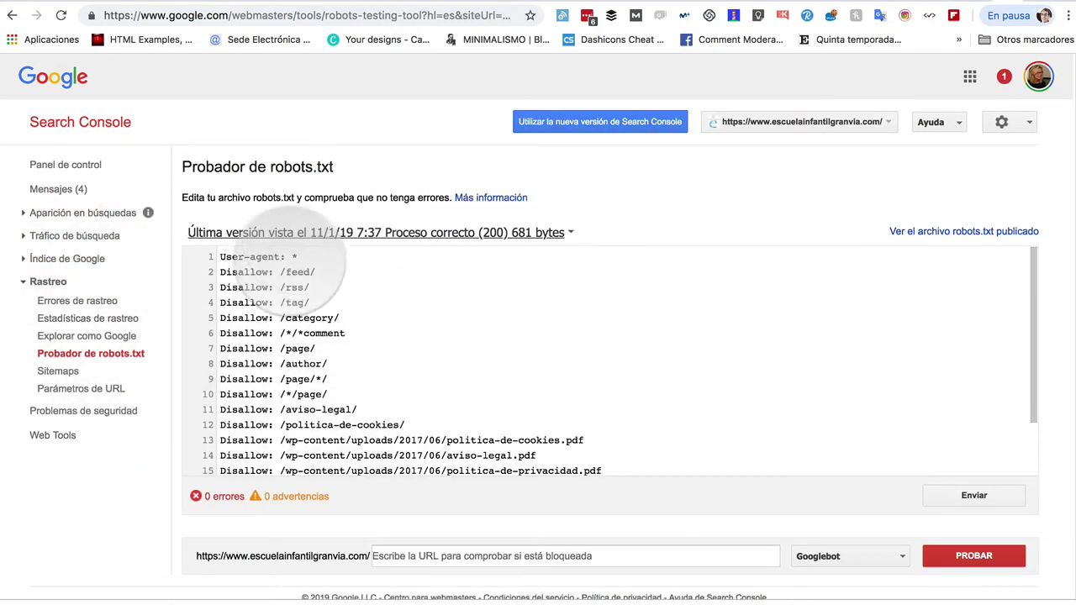
{"action": "scroll", "coordinate": [301, 379], "scroll_direction": "down", "scroll_amount": 2}
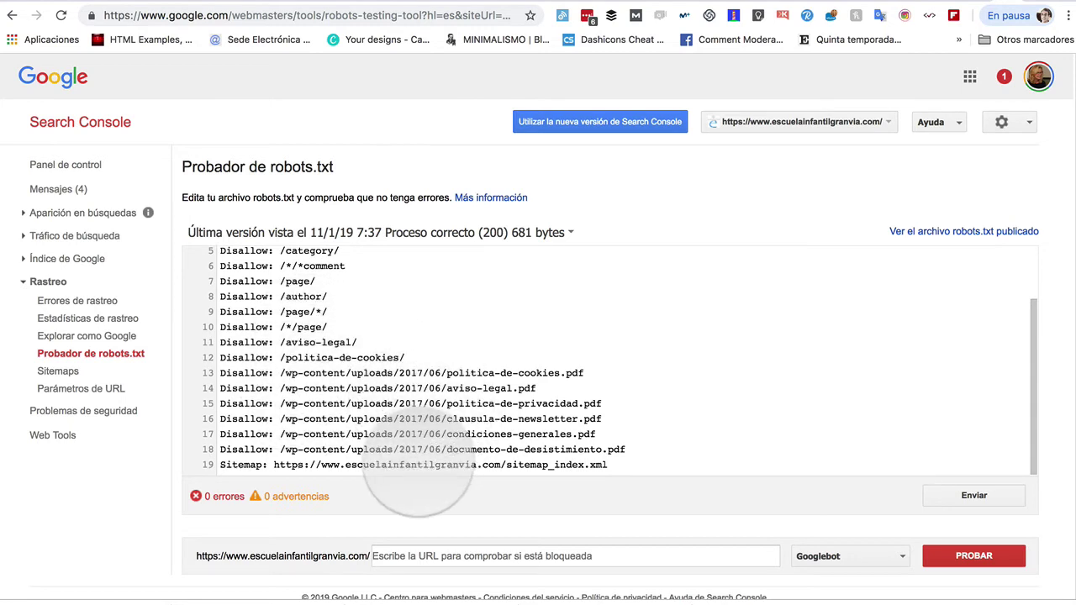
{"action": "scroll", "coordinate": [432, 396], "scroll_direction": "up", "scroll_amount": 2}
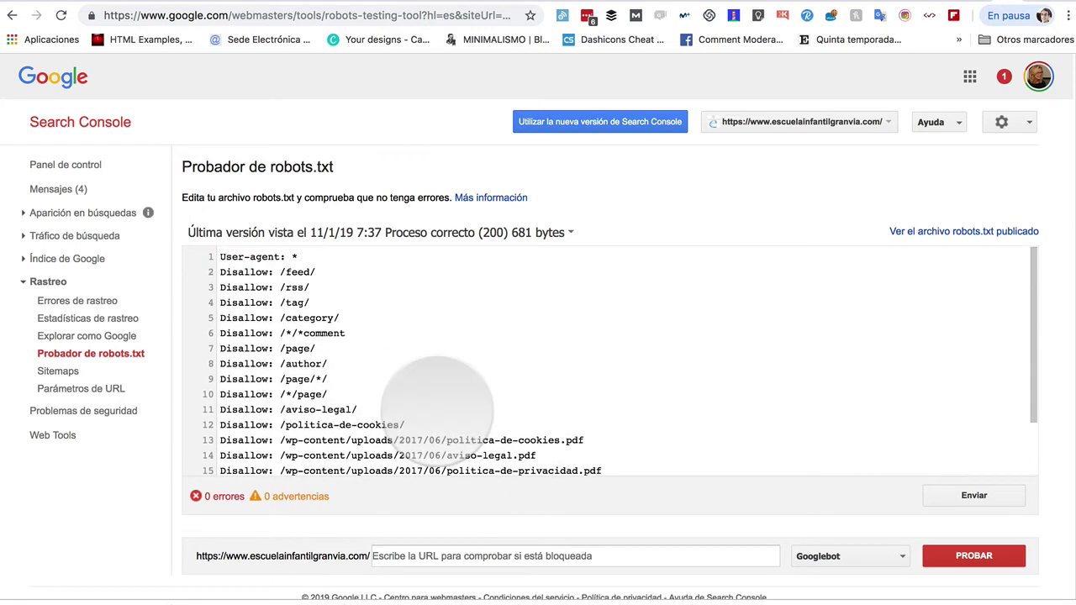
{"action": "scroll", "coordinate": [429, 387], "scroll_direction": "down", "scroll_amount": 2}
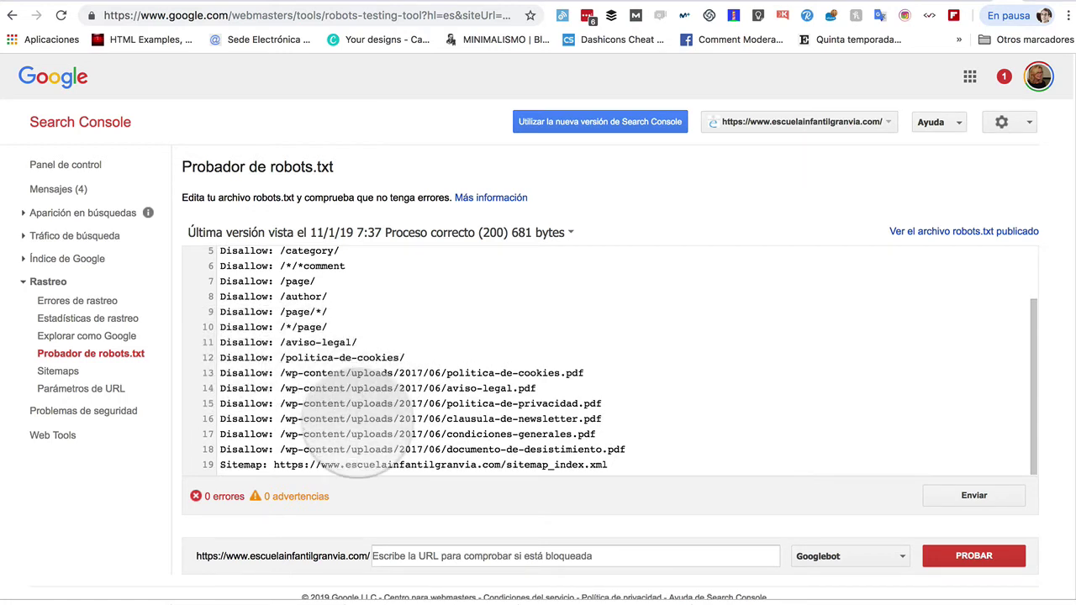
{"action": "scroll", "coordinate": [357, 446], "scroll_direction": "up", "scroll_amount": 2}
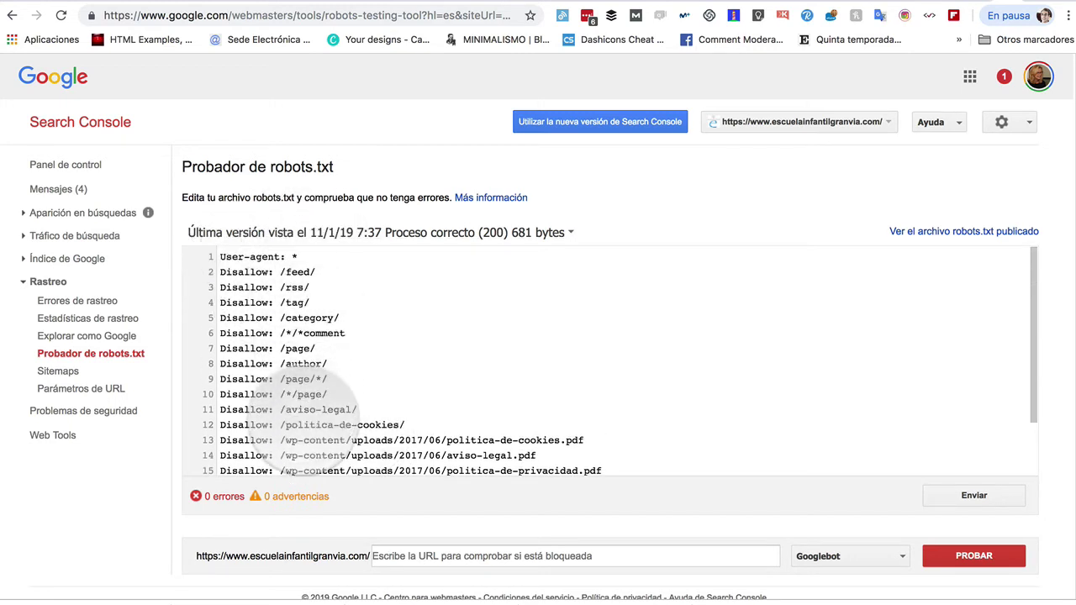
{"action": "scroll", "coordinate": [320, 437], "scroll_direction": "down", "scroll_amount": 2}
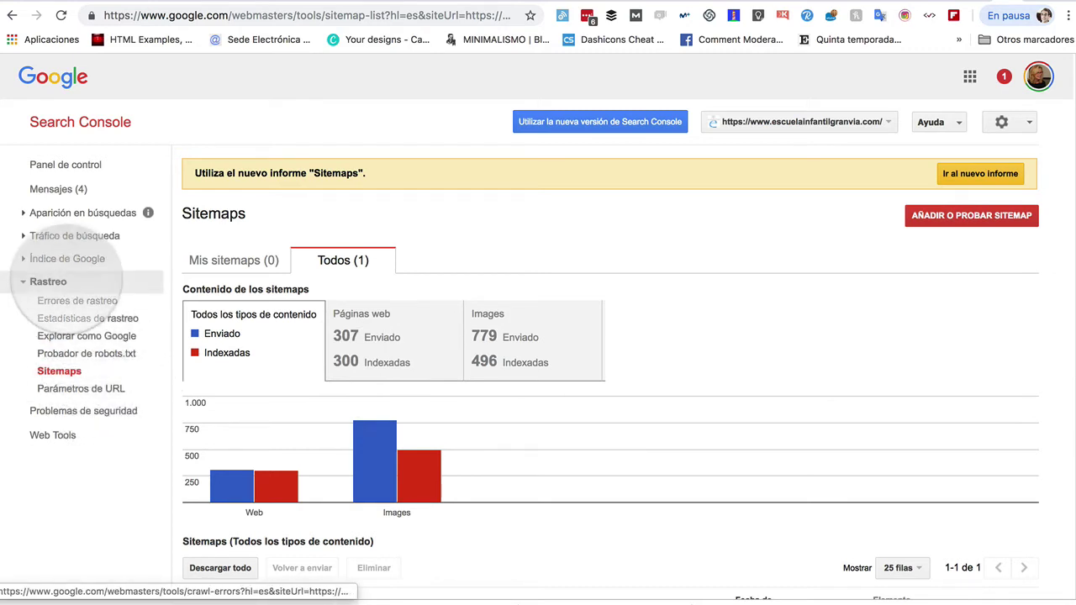
Step: Open the blocked resources report (Recursos bloqueados) for the Google index
{"action": "left_click", "coordinate": [69, 258]}
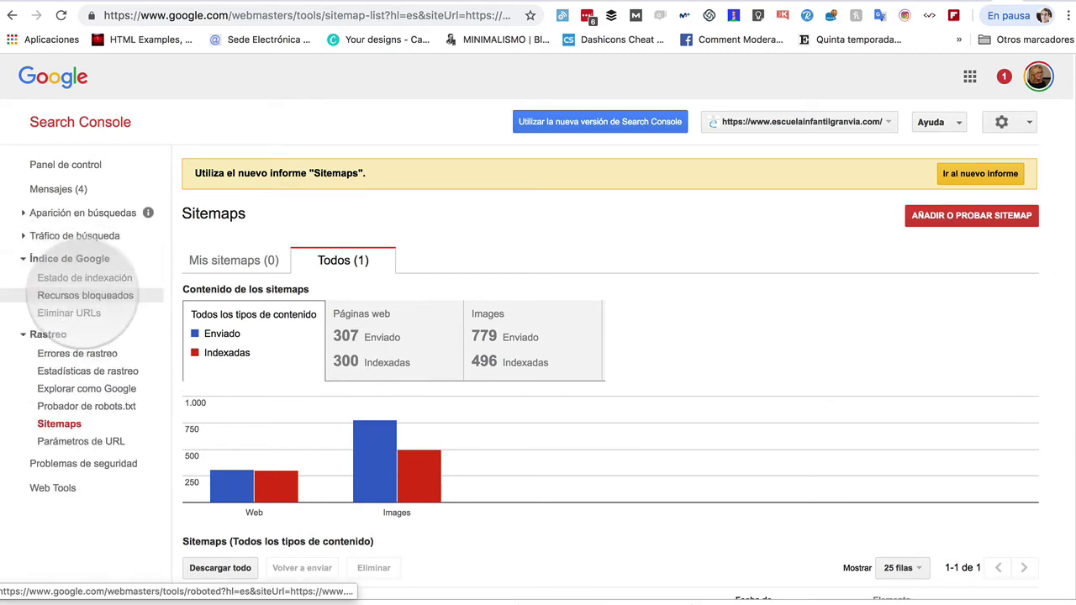
{"action": "left_click", "coordinate": [84, 295]}
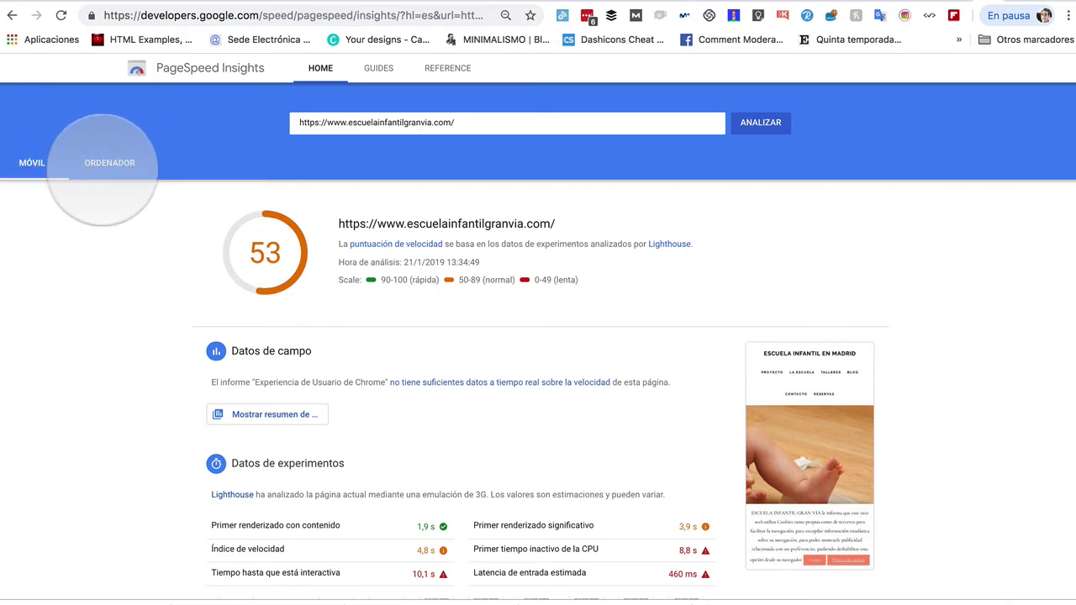
Step: Compare the desktop and mobile PageSpeed Insights results and examine the images listed under the mobile image-size opportunity
{"action": "left_click", "coordinate": [105, 162]}
{"action": "left_click", "coordinate": [32, 162]}
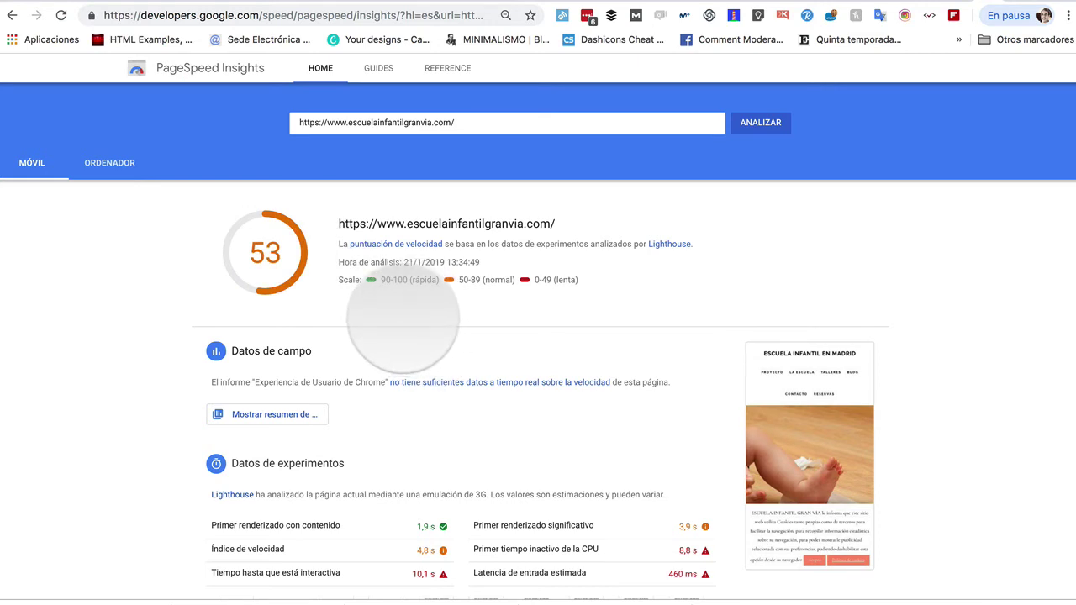
{"action": "scroll", "coordinate": [357, 412], "scroll_direction": "down", "scroll_amount": 10}
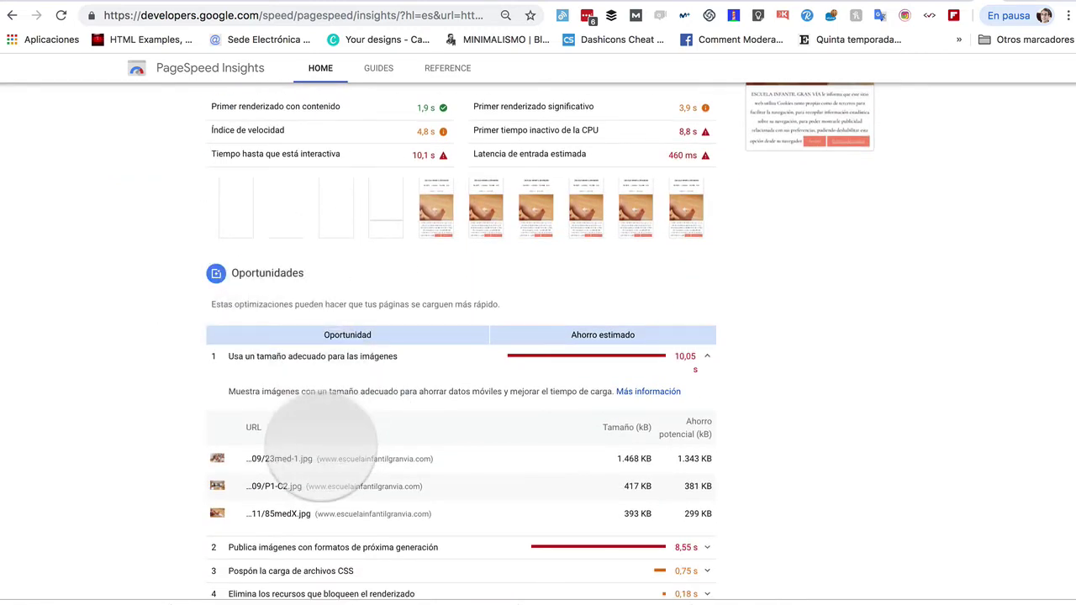
{"action": "scroll", "coordinate": [312, 450], "scroll_direction": "down", "scroll_amount": 2}
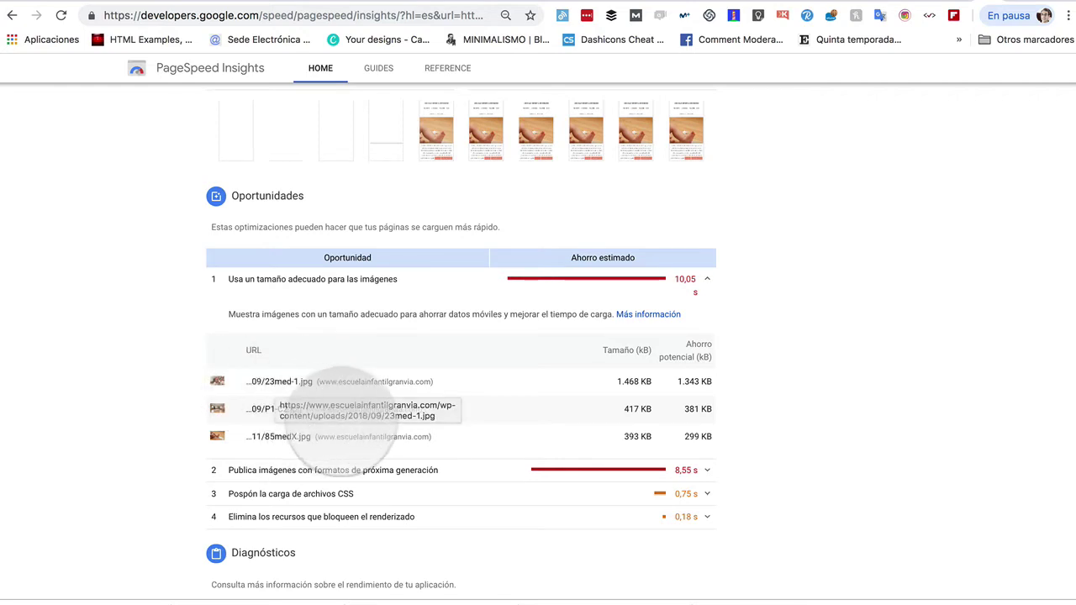
{"action": "scroll", "coordinate": [795, 352], "scroll_direction": "down", "scroll_amount": 1}
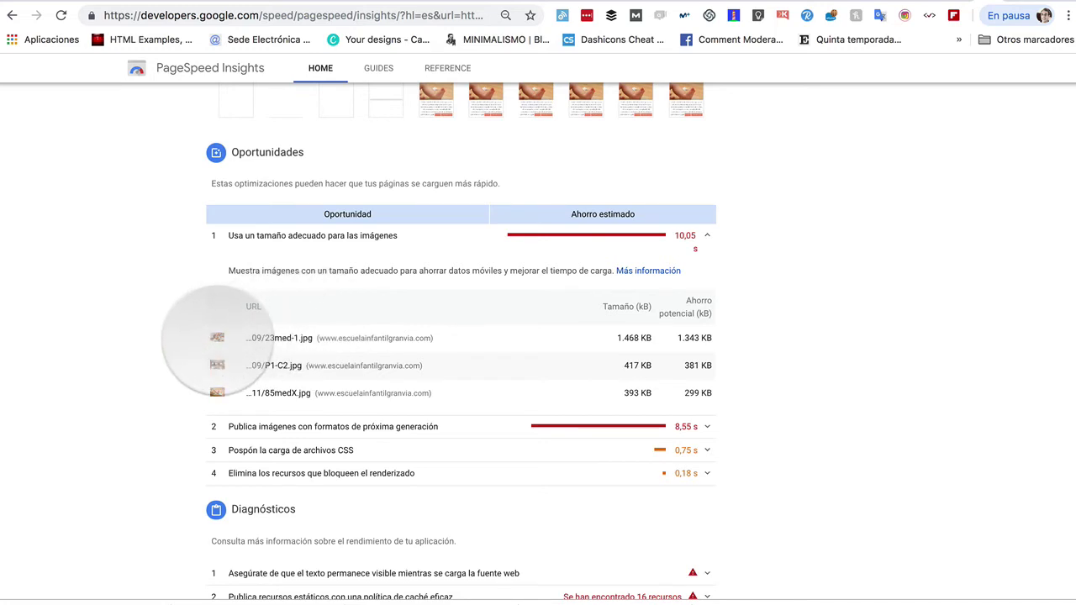
Step: Bring up the available actions for the 23med-1.jpg thumbnail in the image-size opportunity
{"action": "right_click", "coordinate": [216, 338]}
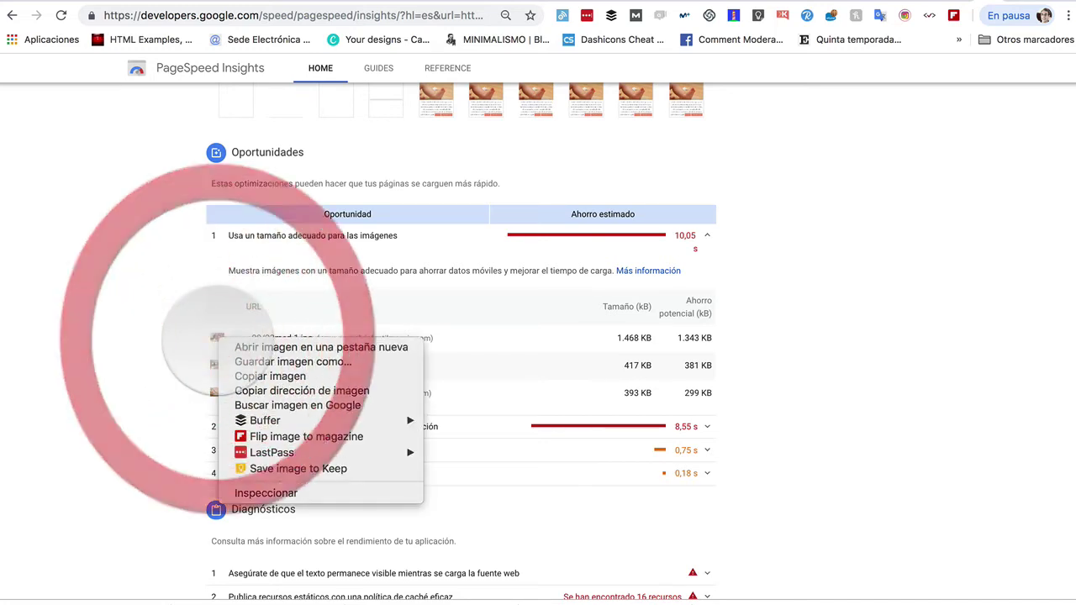